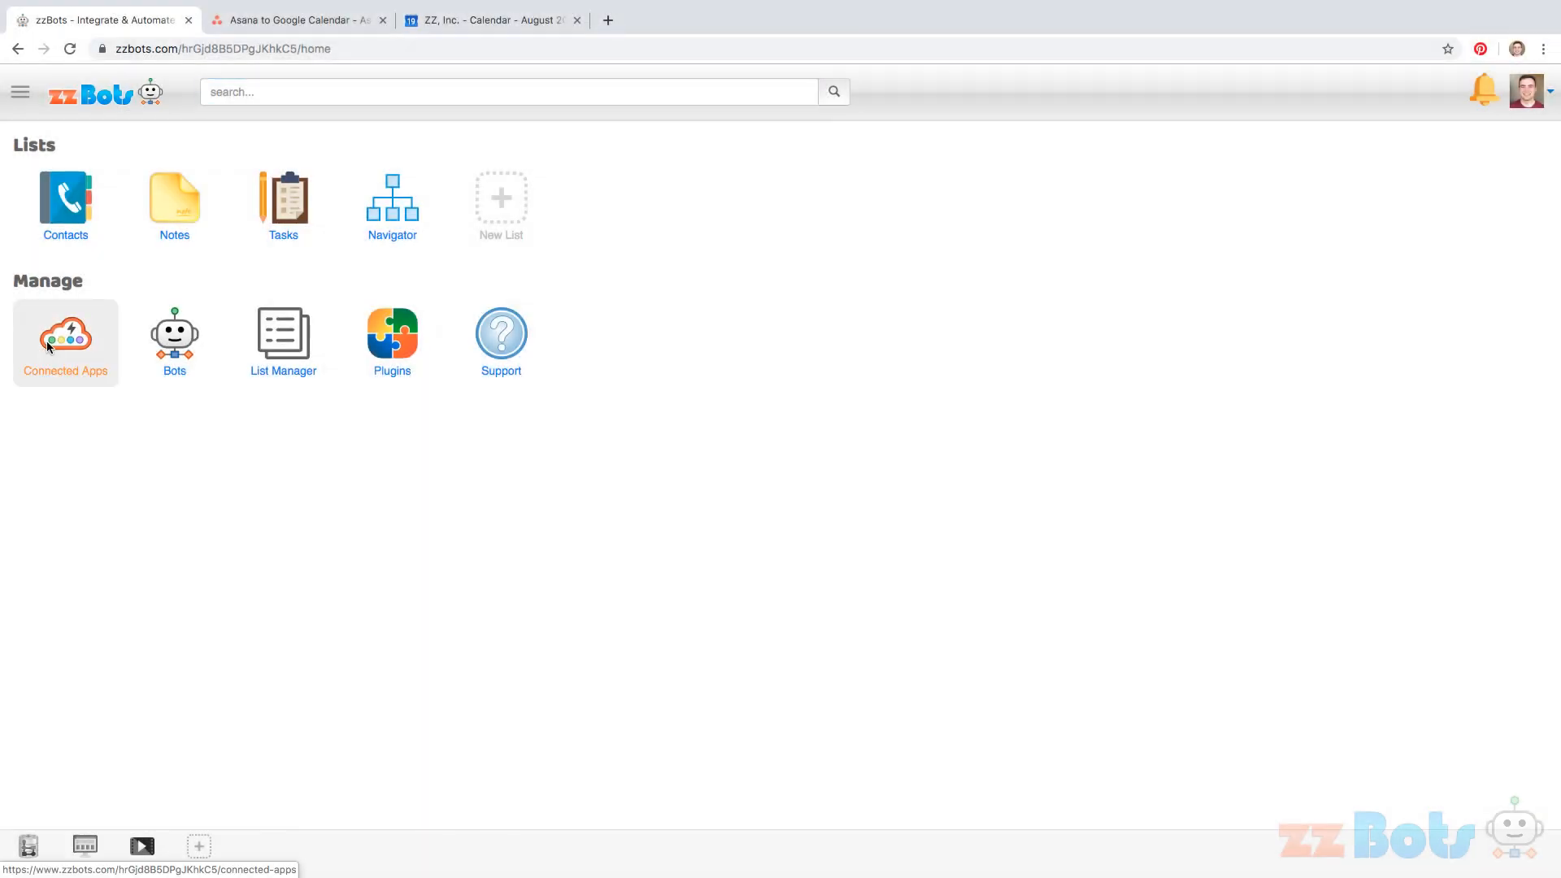
Open the Bots area and name the new bot Asana to Google Calendar Sync
click(47, 340)
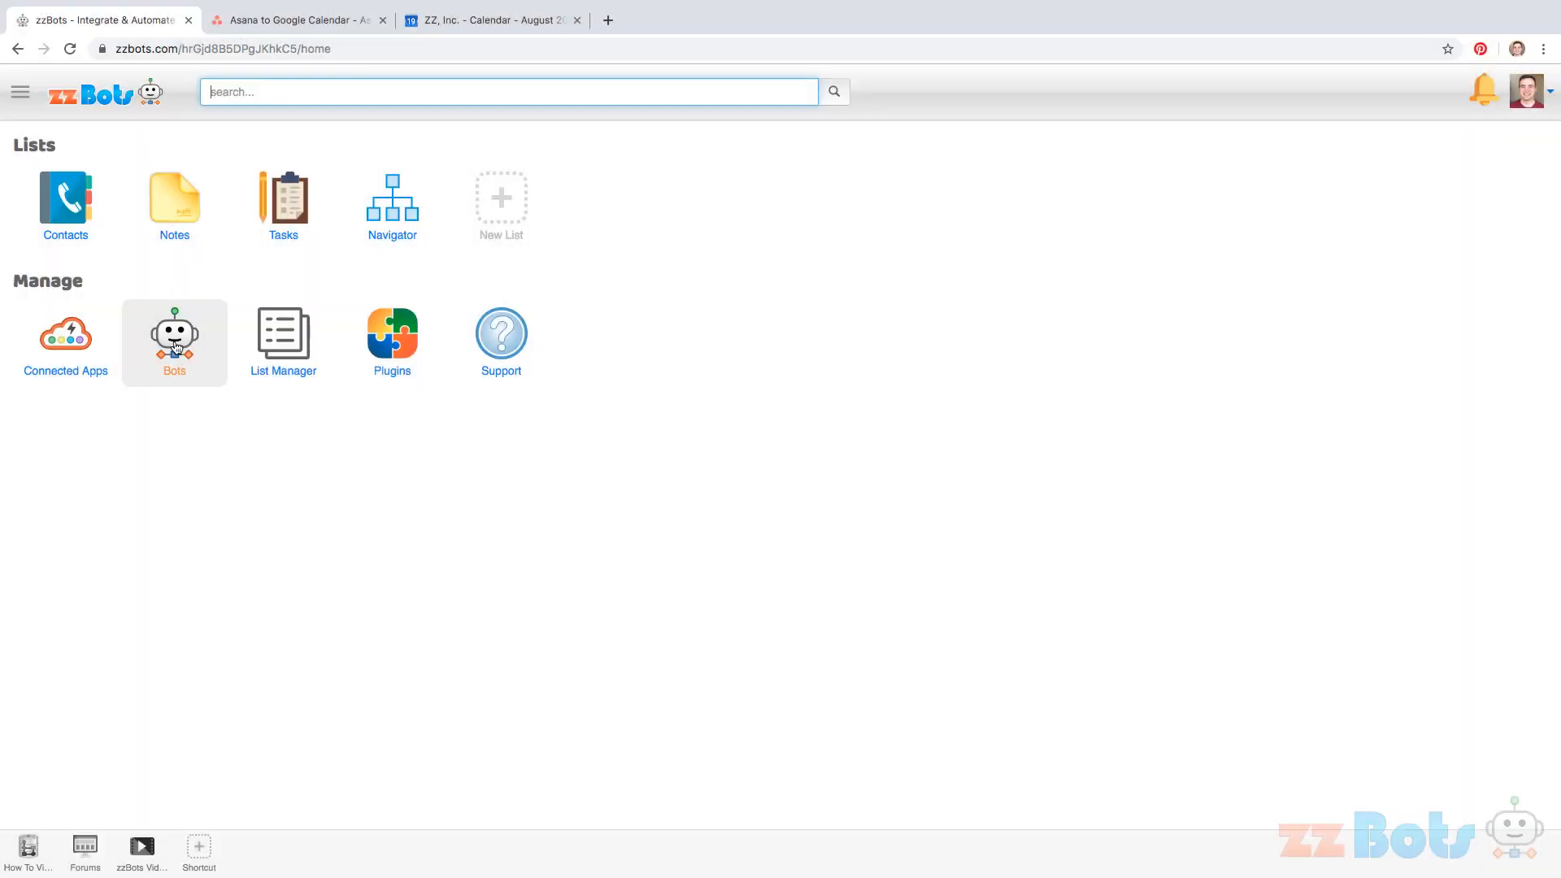
click(175, 341)
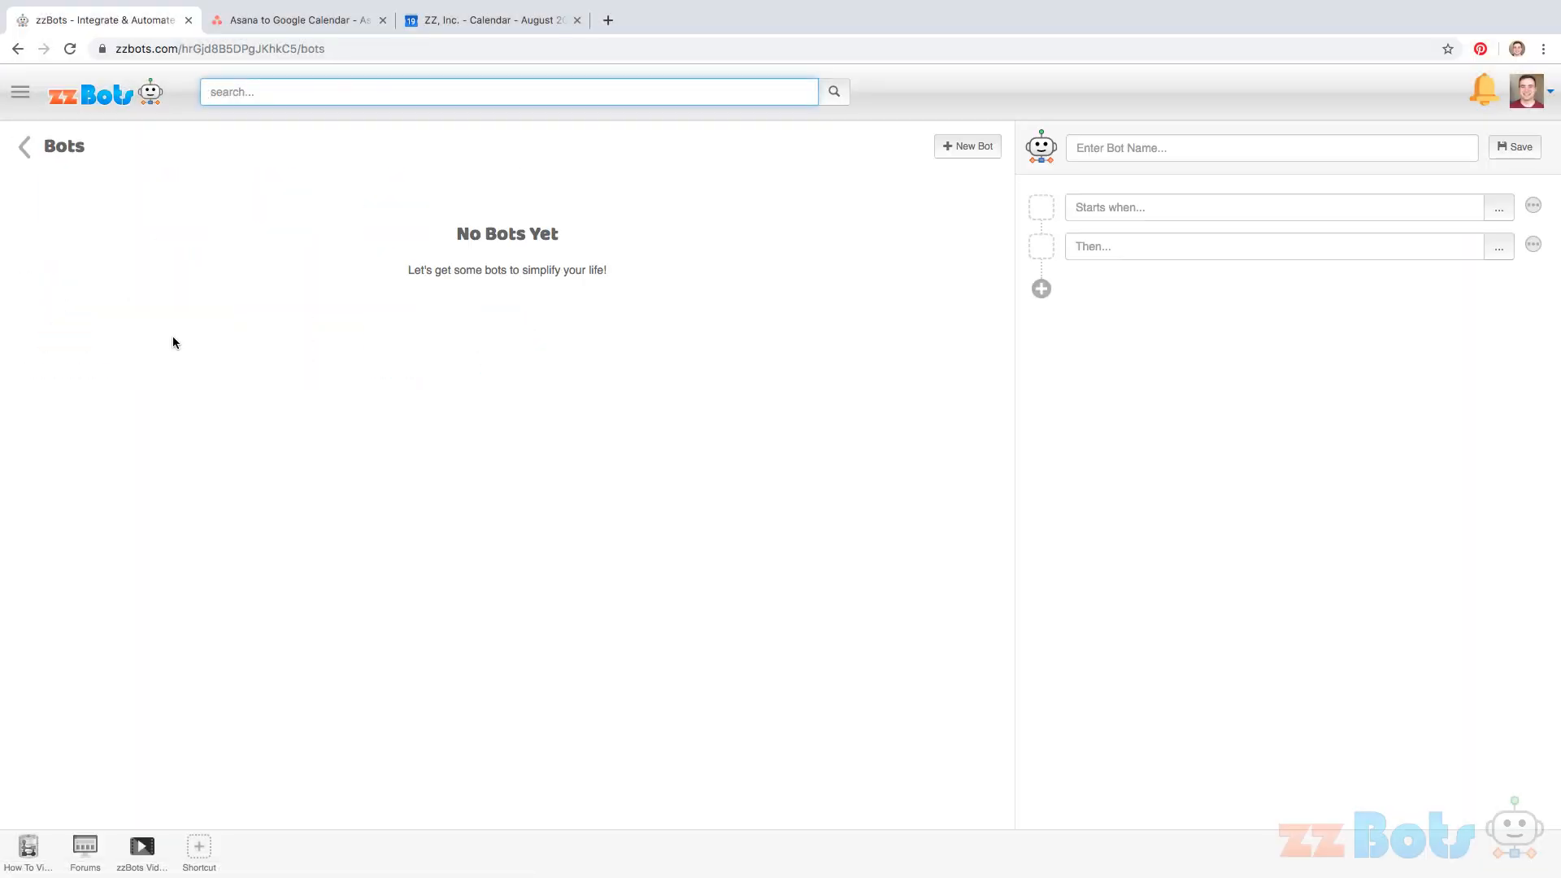
click(1129, 136)
text(Asana)
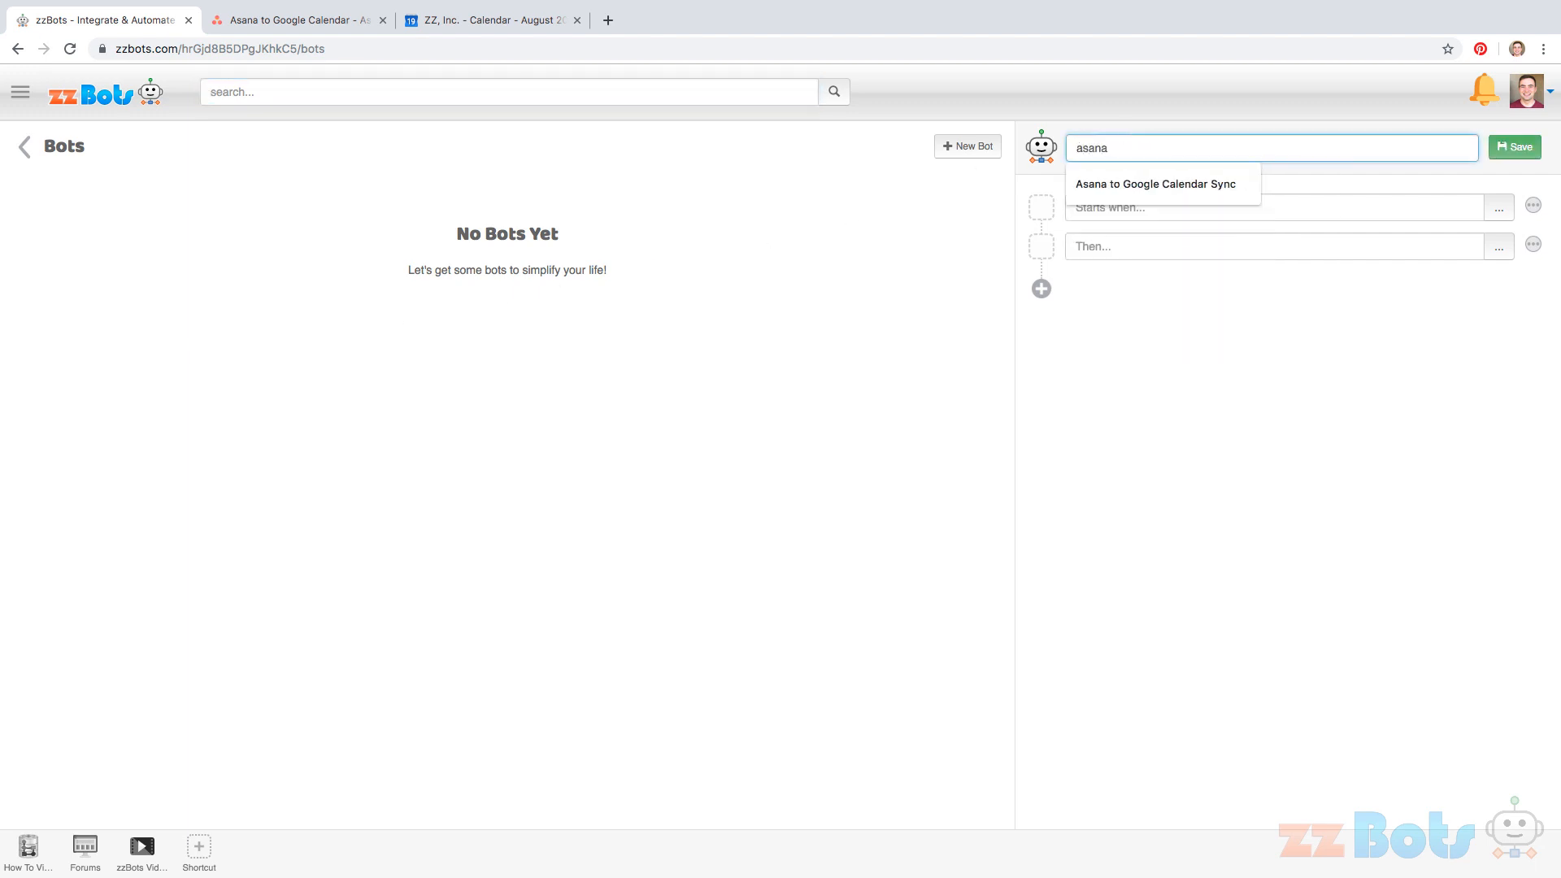
click(1134, 175)
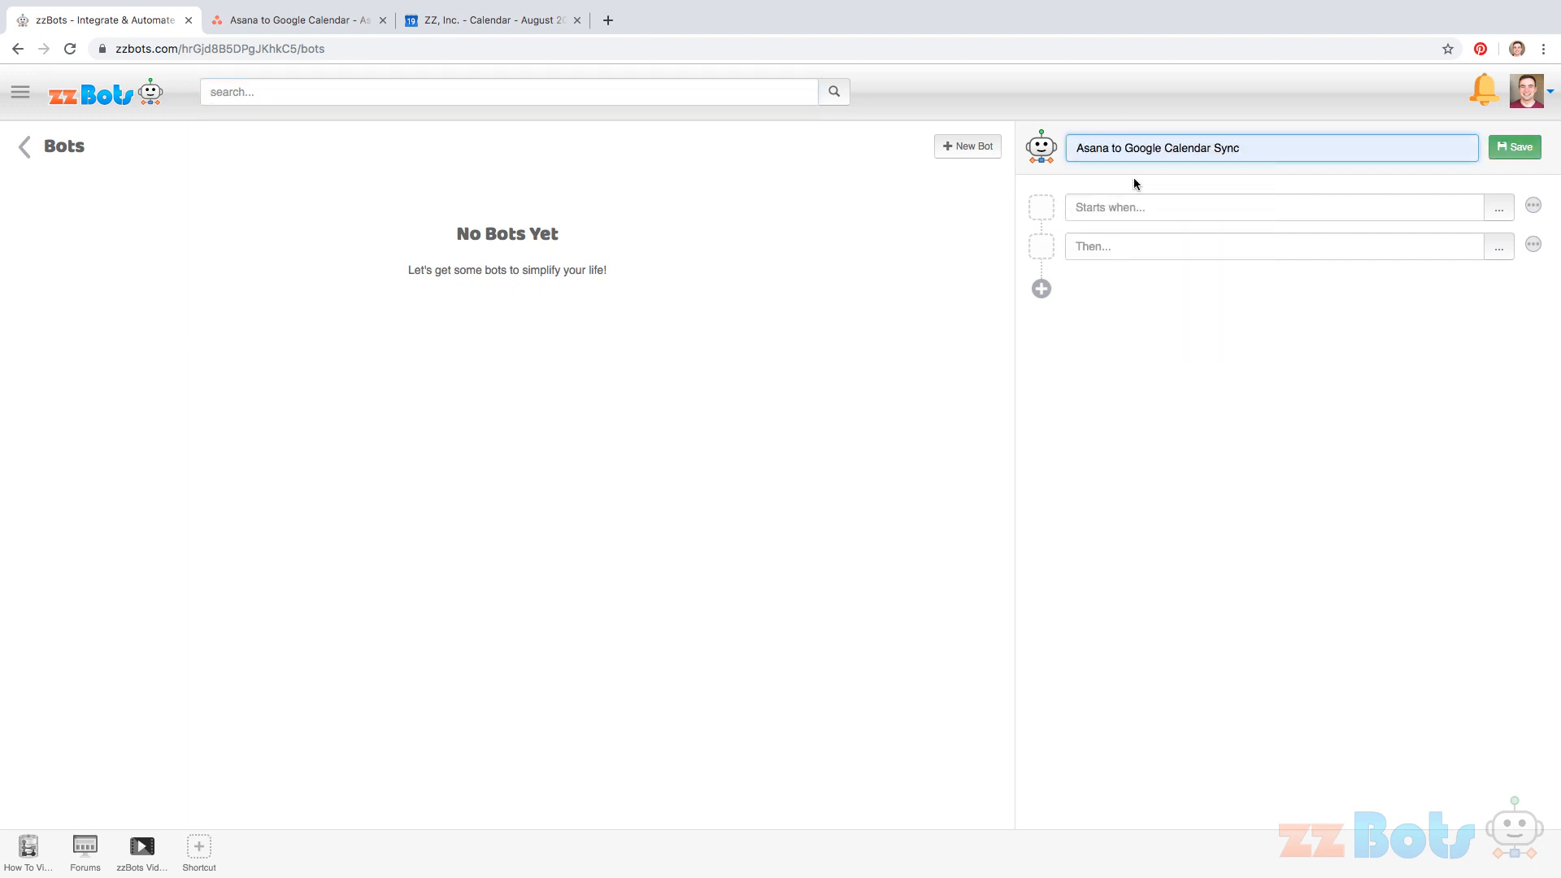
Set the bot to start on the Asana trigger On New or Updated Task
click(1138, 208)
text(on new)
scroll(1158, 270, down, 5)
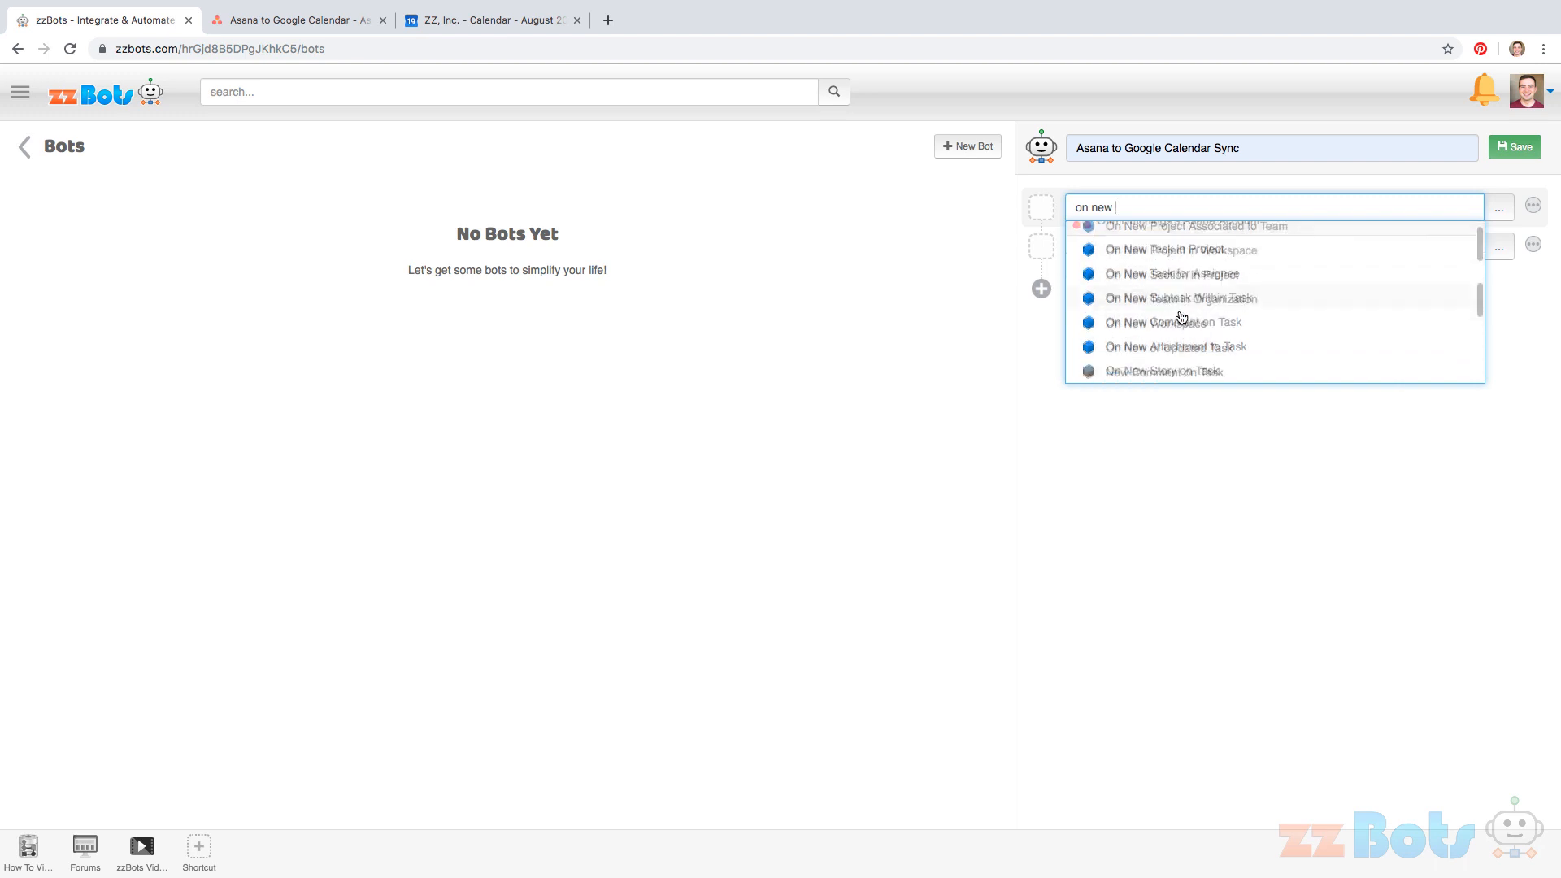
click(1176, 279)
Set the trigger's workspace to zzinc.com and its project to Asana to Google Calendar
click(1179, 267)
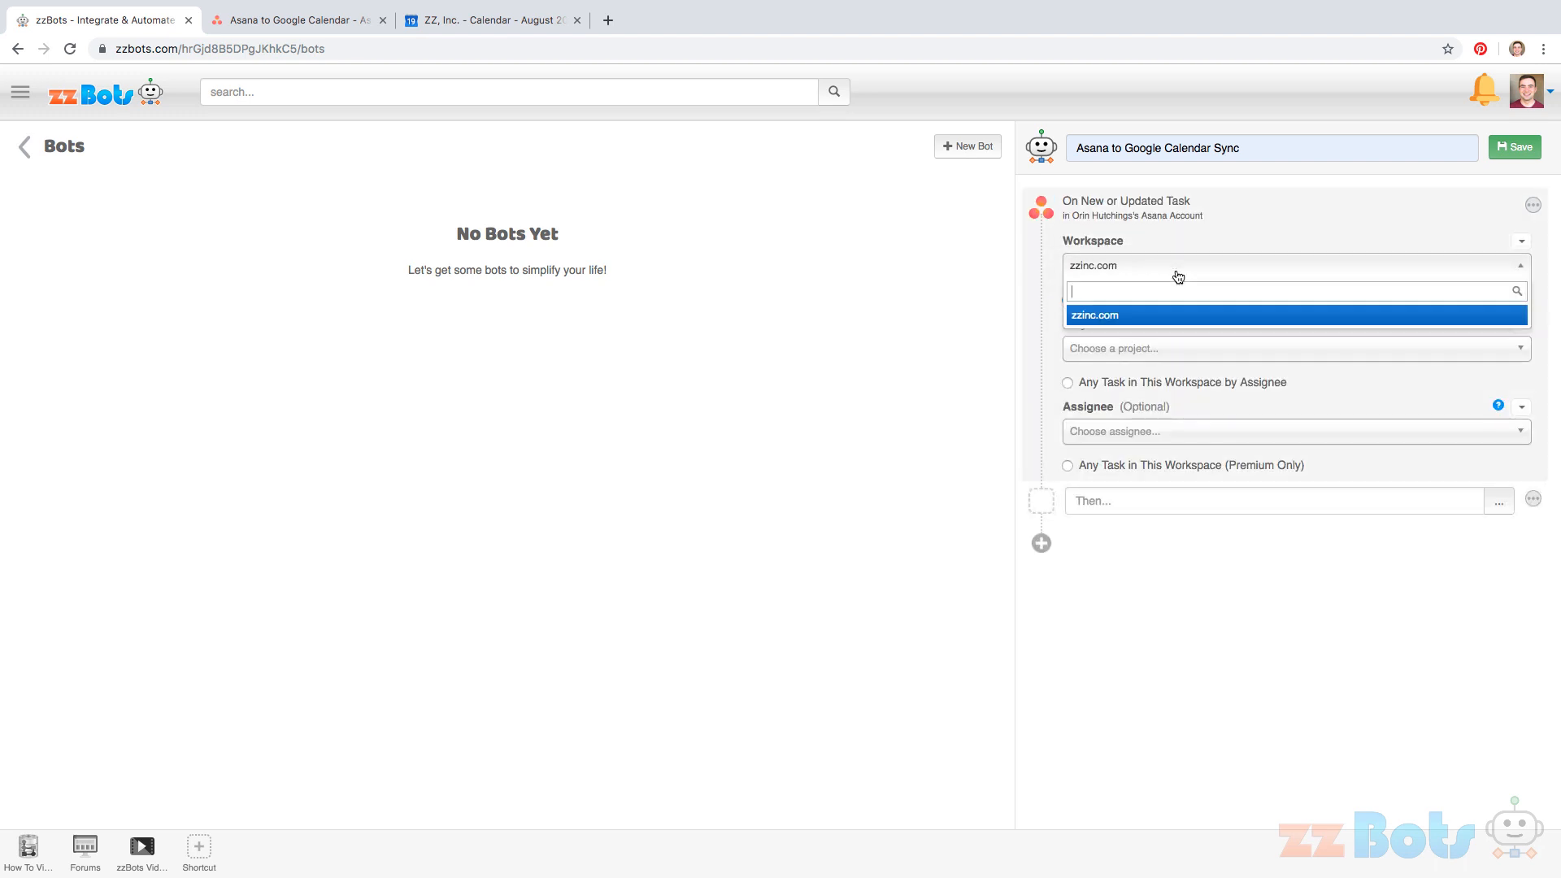
click(1176, 315)
click(1175, 350)
click(1164, 398)
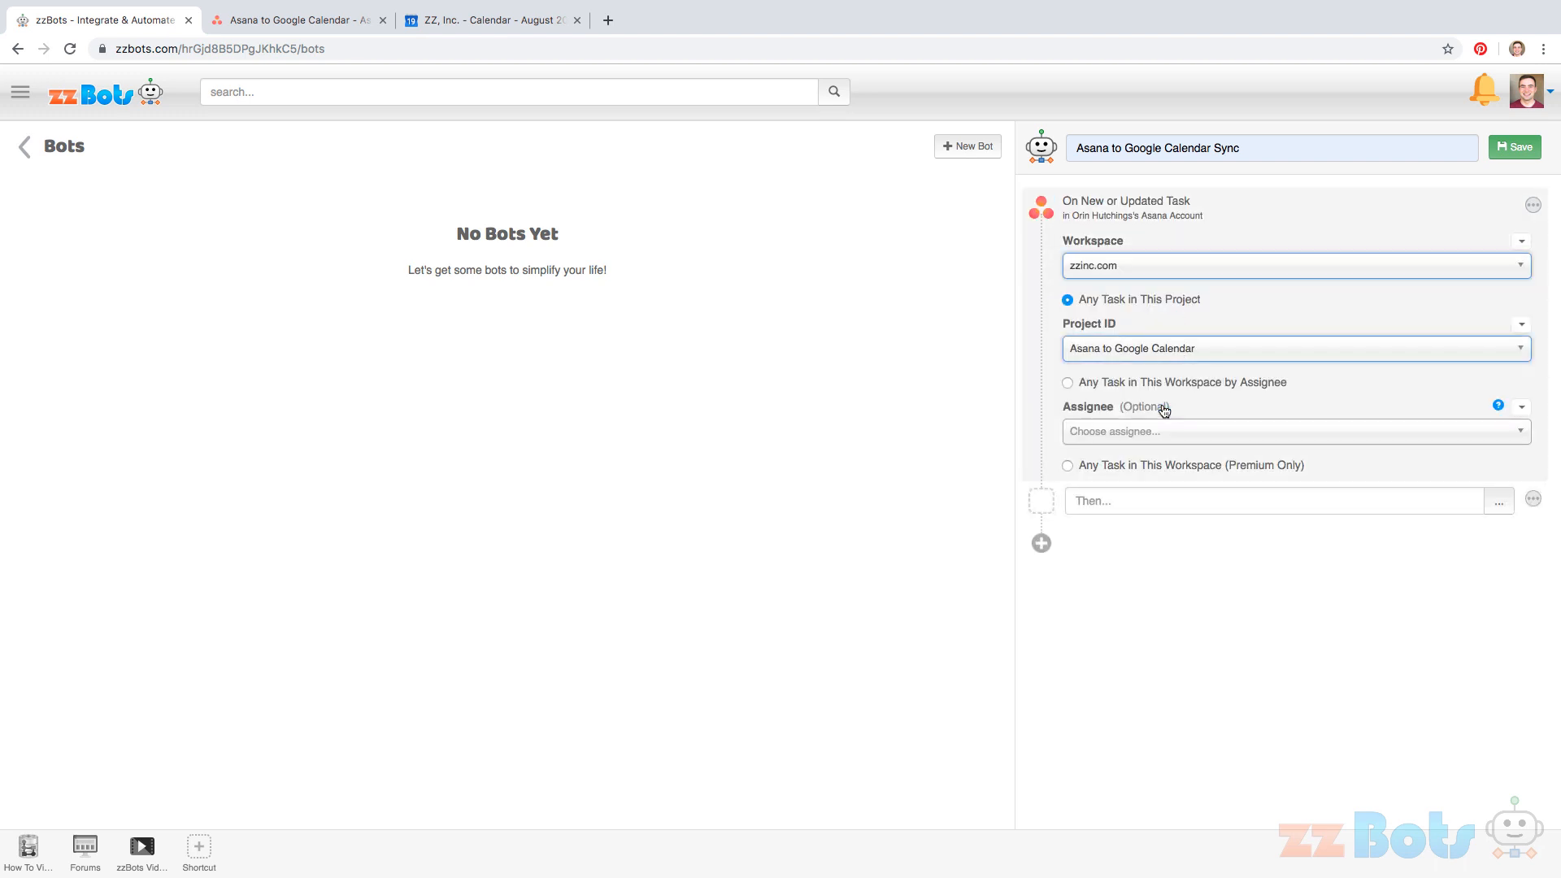
Add an If / Condition step after the trigger that checks that Has Due Time? is not empty
click(1160, 503)
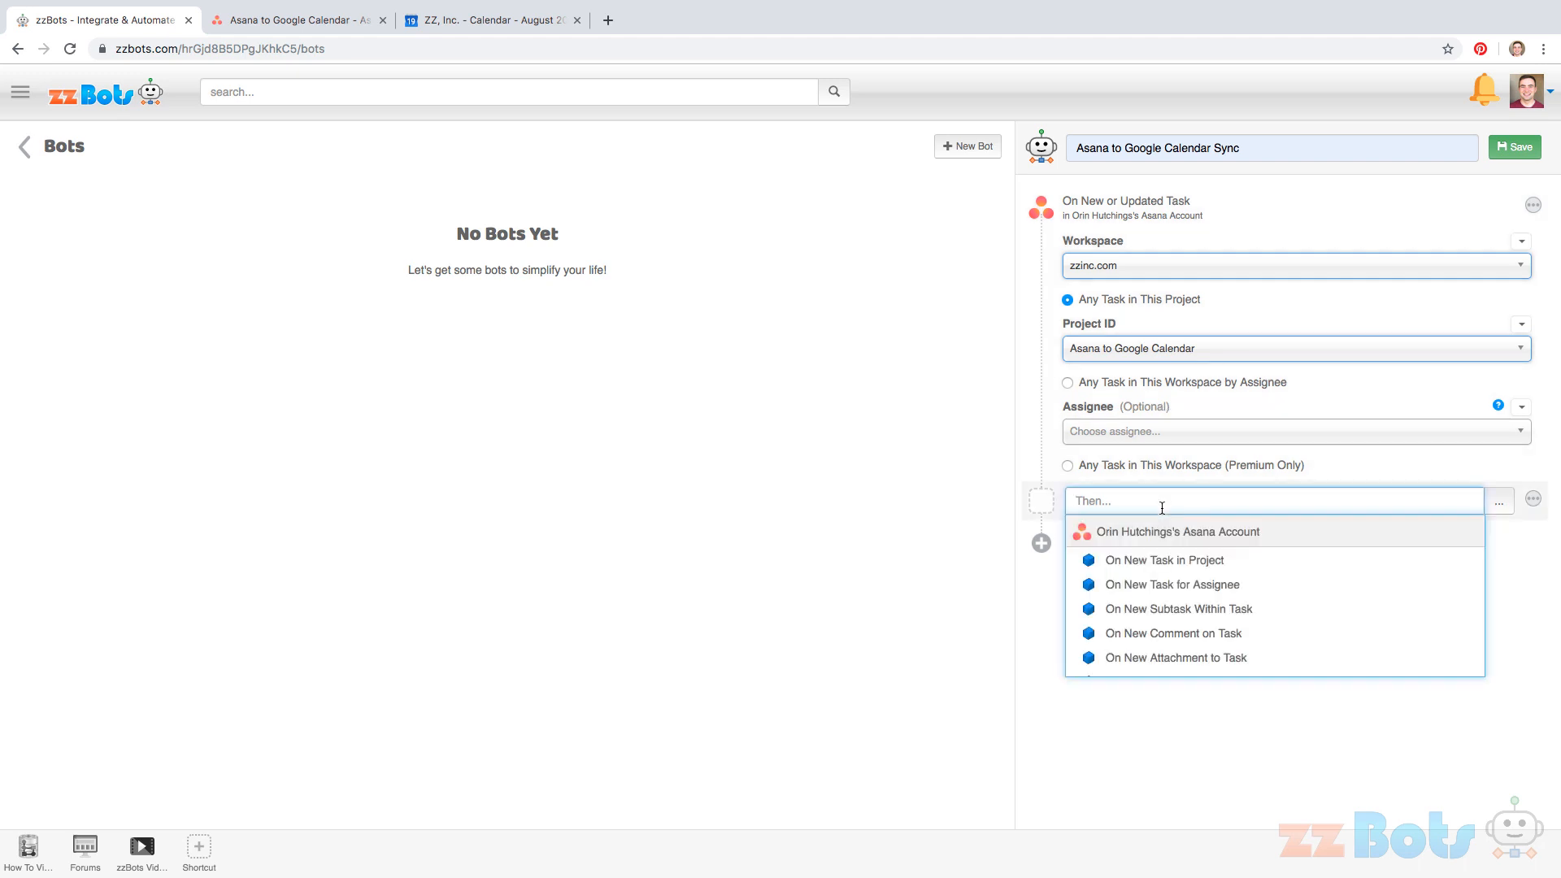
text(if)
click(1135, 531)
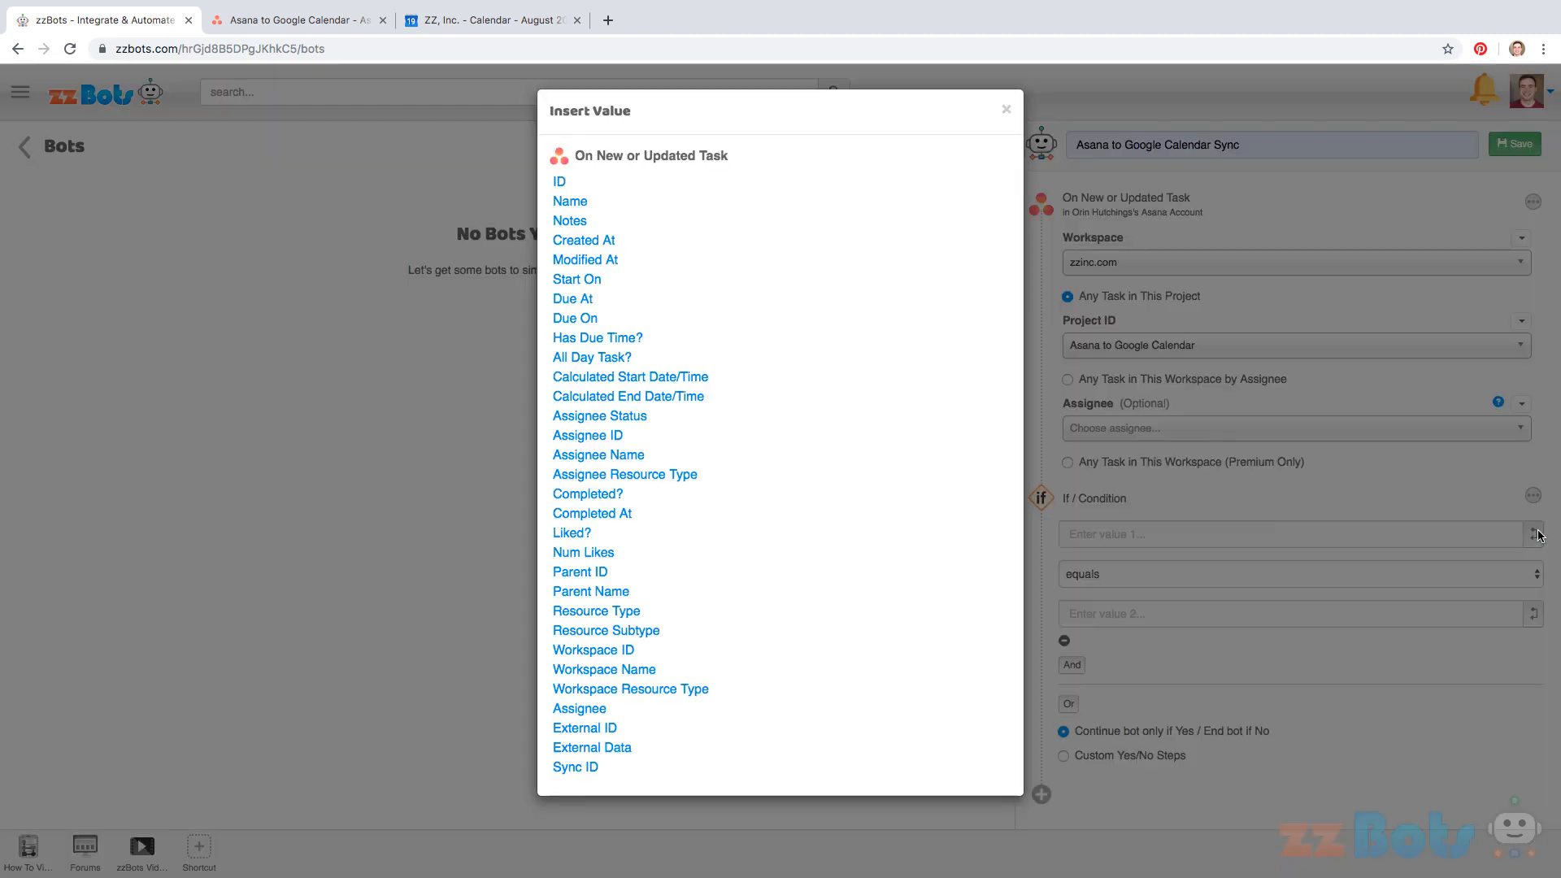
click(1534, 535)
click(661, 342)
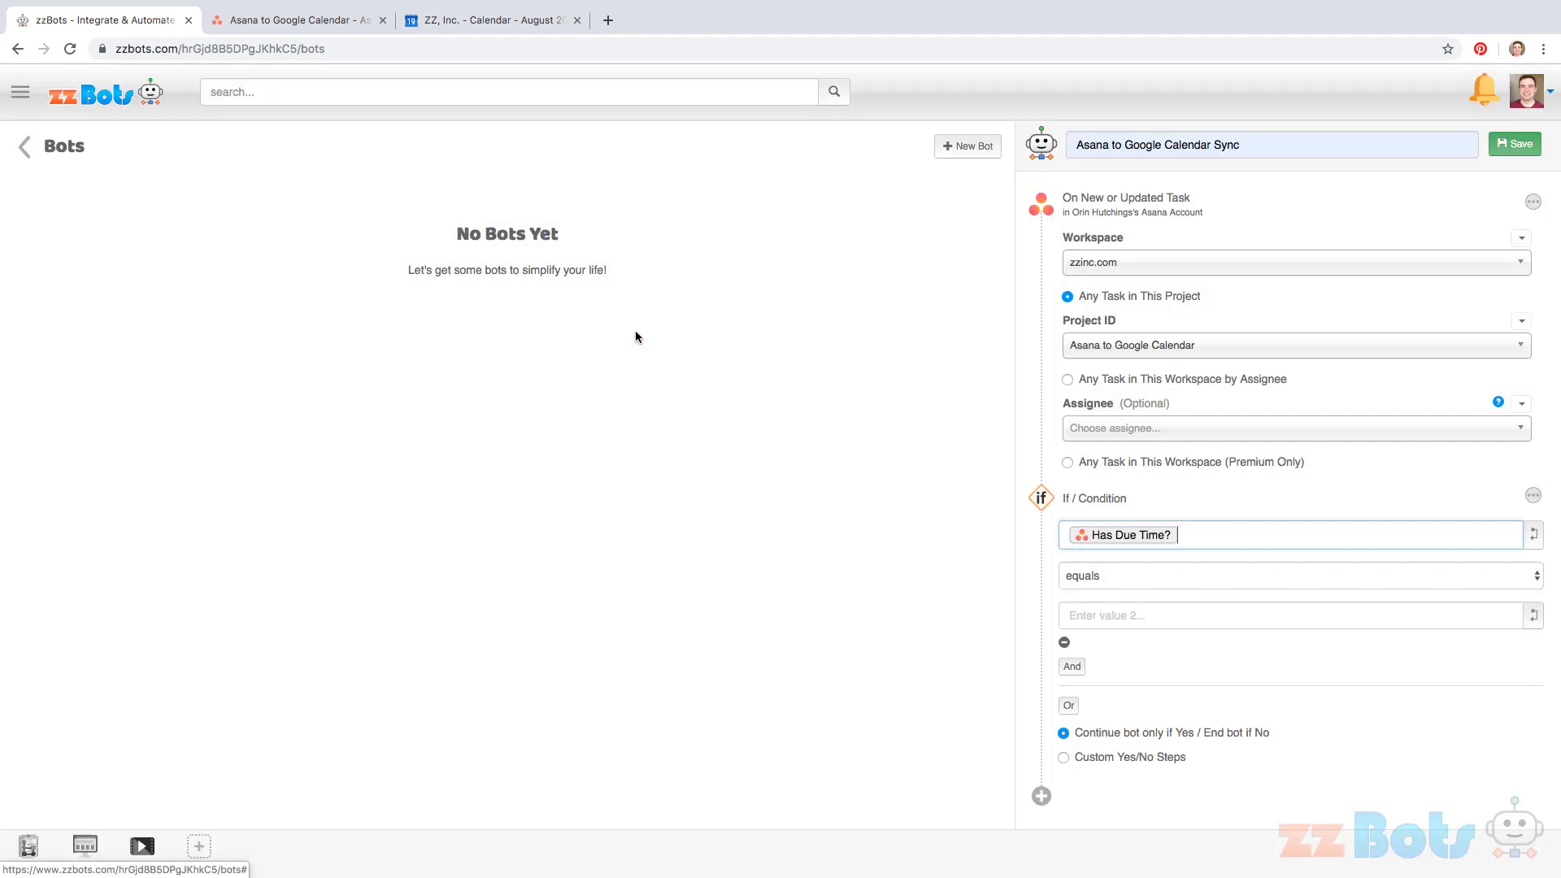
click(1388, 572)
click(1126, 714)
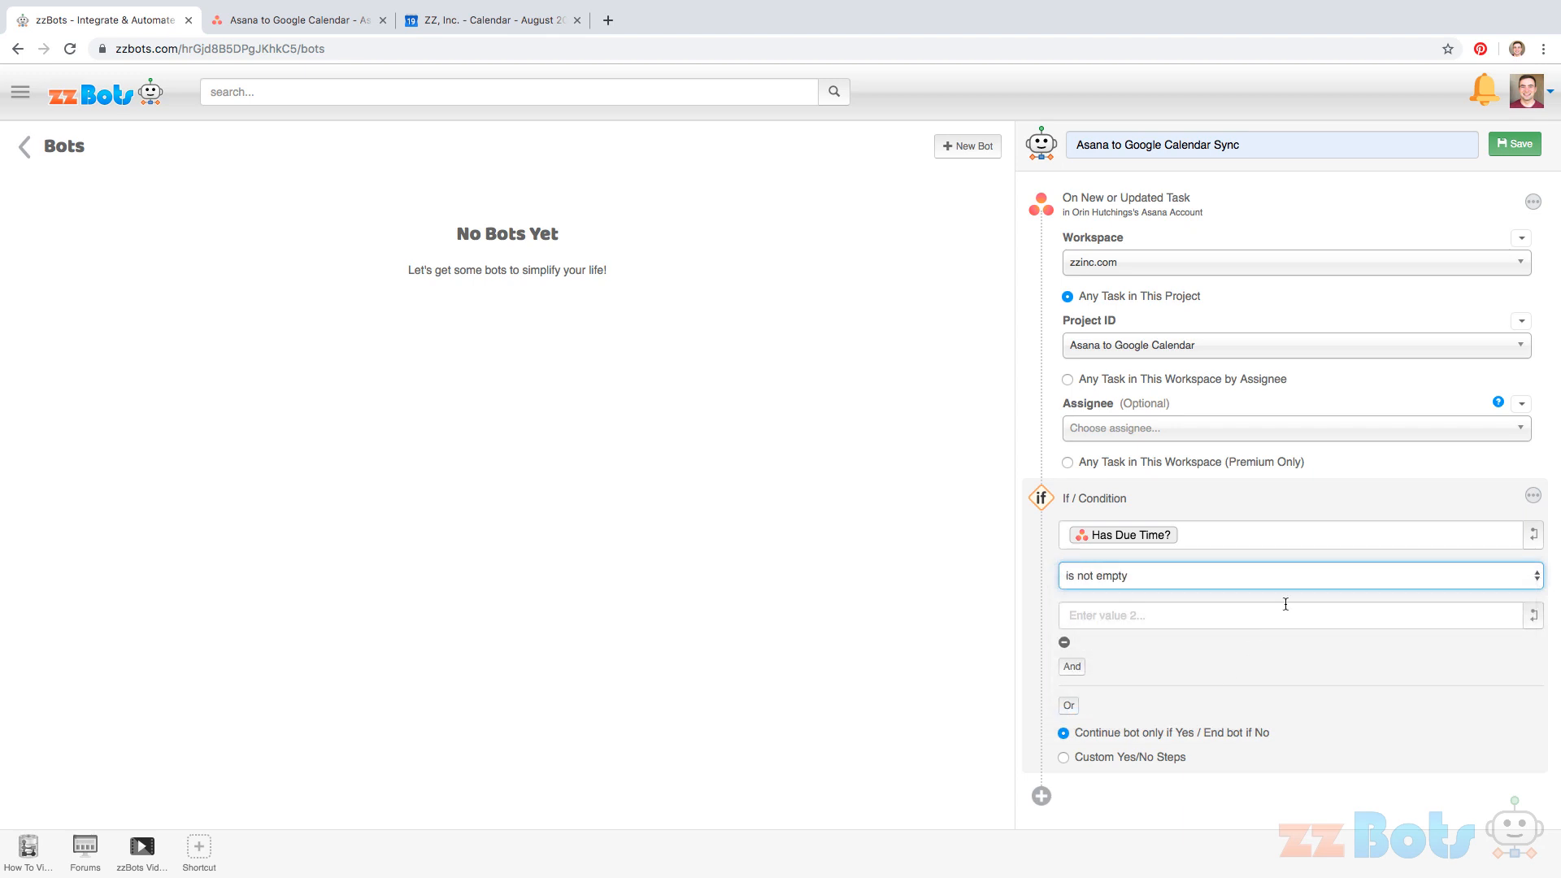
Add a second If / Condition step that checks that the Asana task's Sync ID is empty
click(1041, 796)
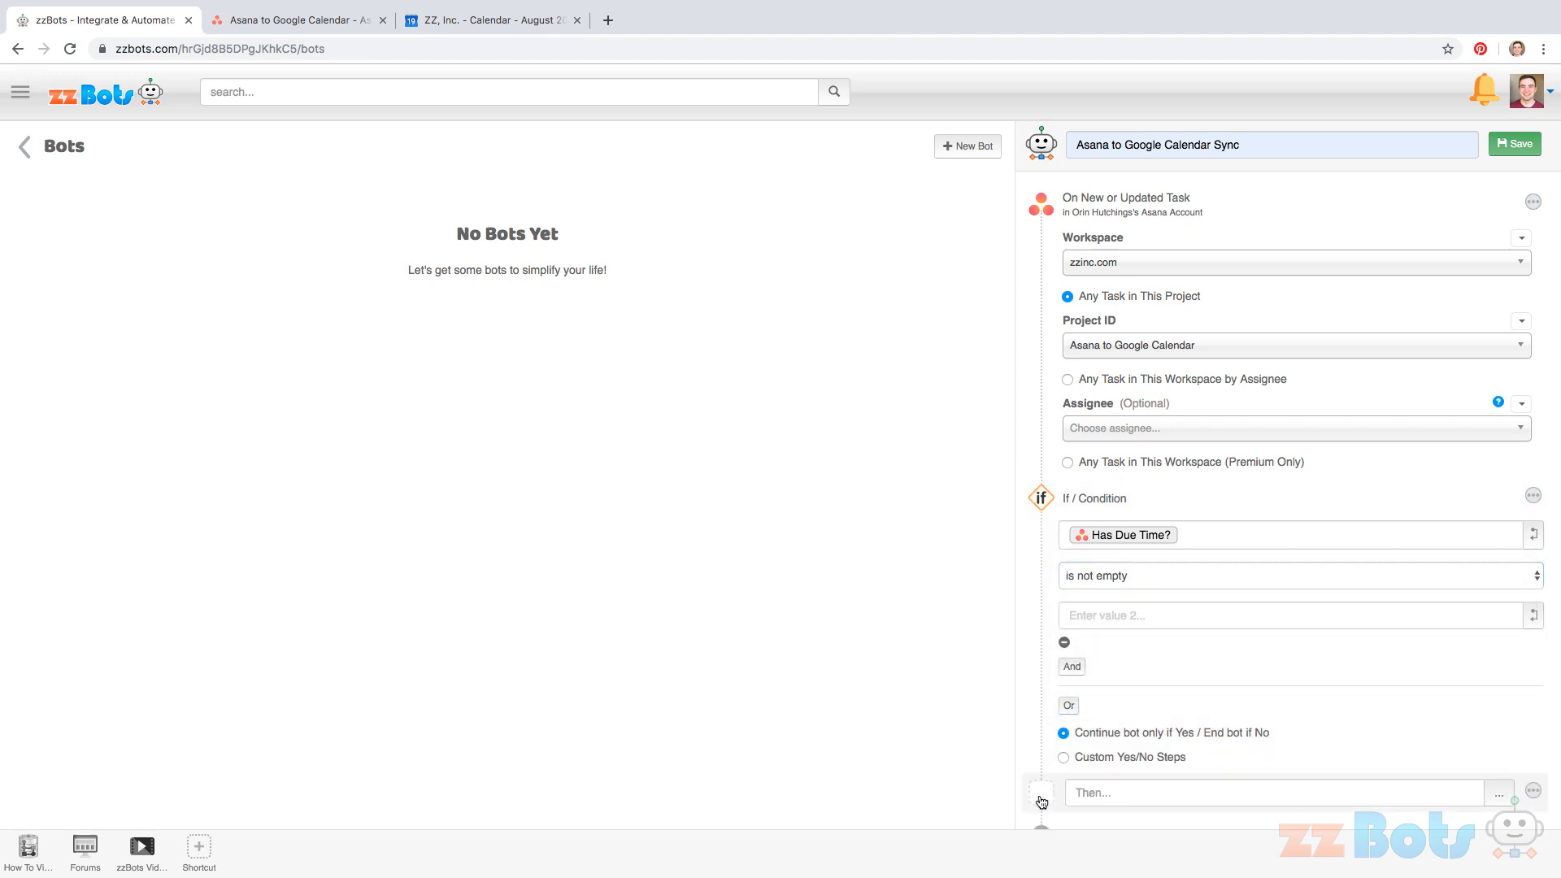
text(if)
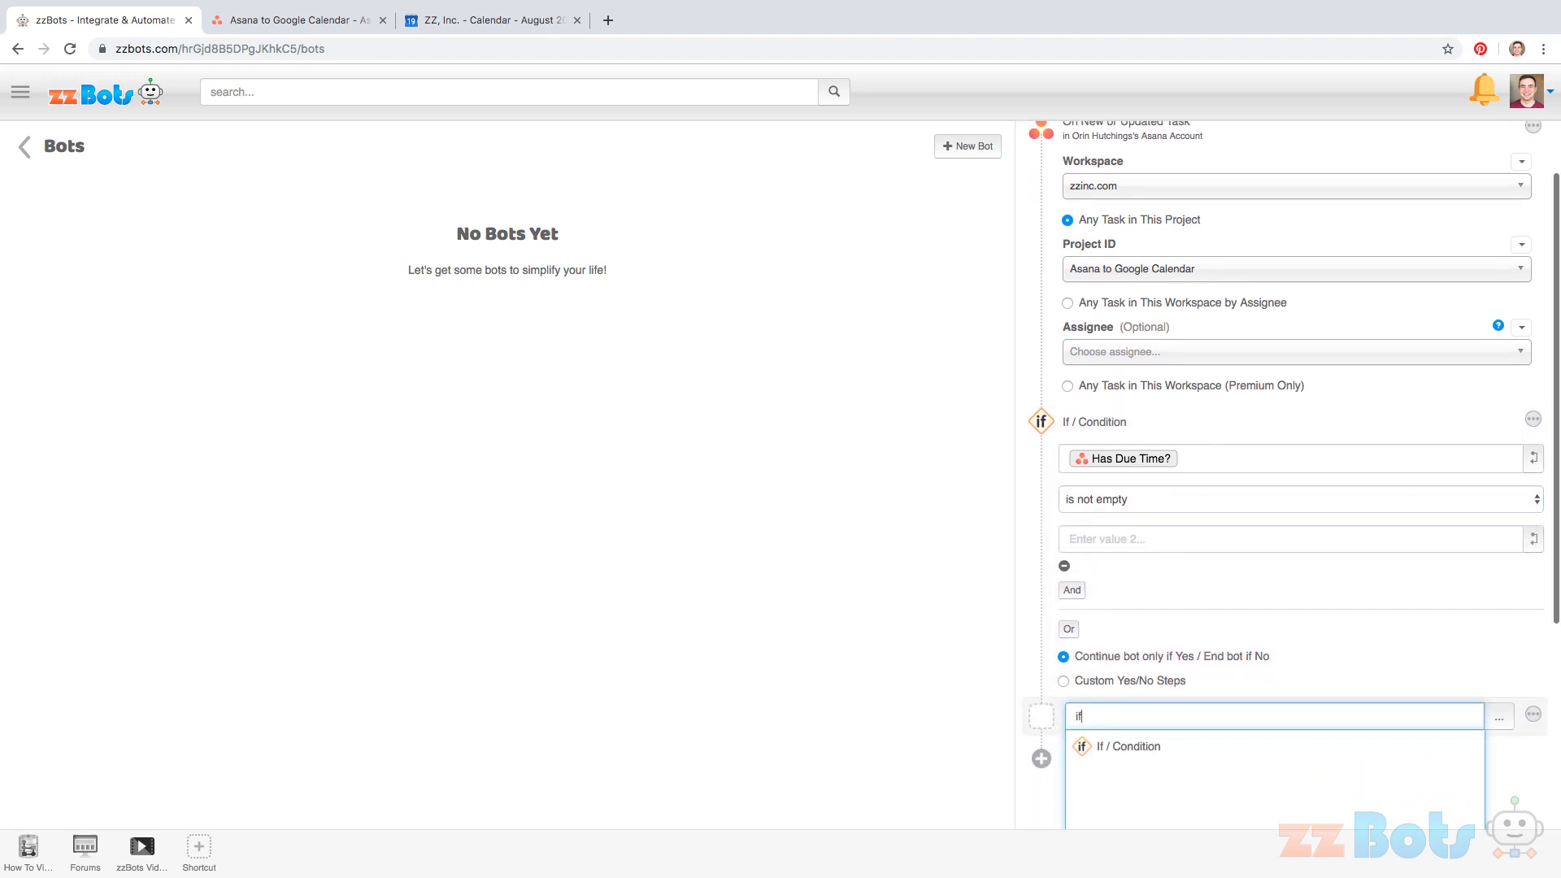
click(1135, 658)
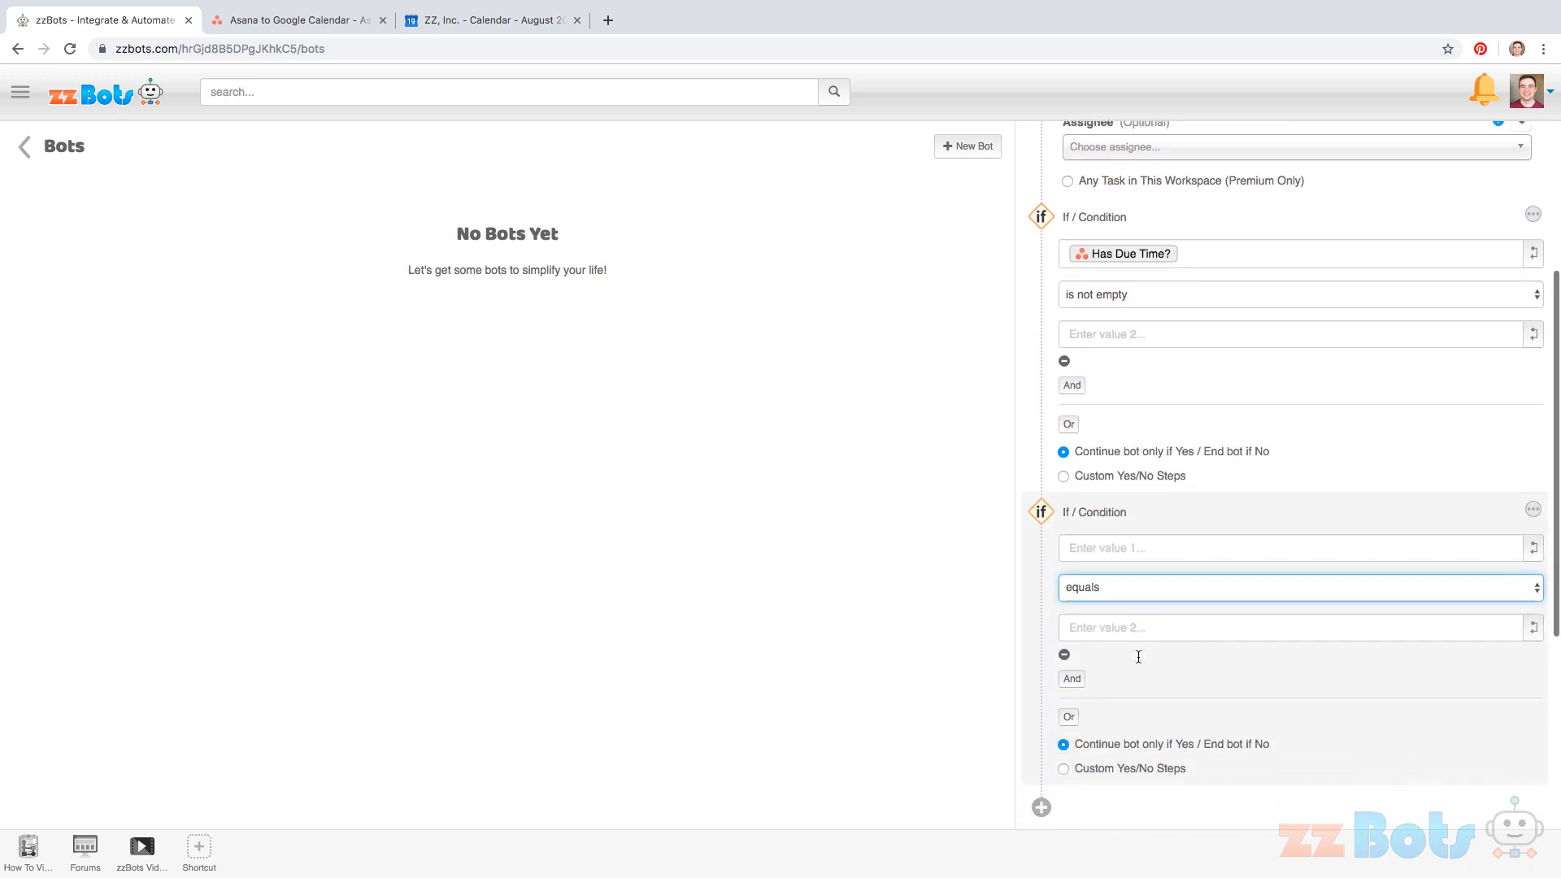
click(1178, 437)
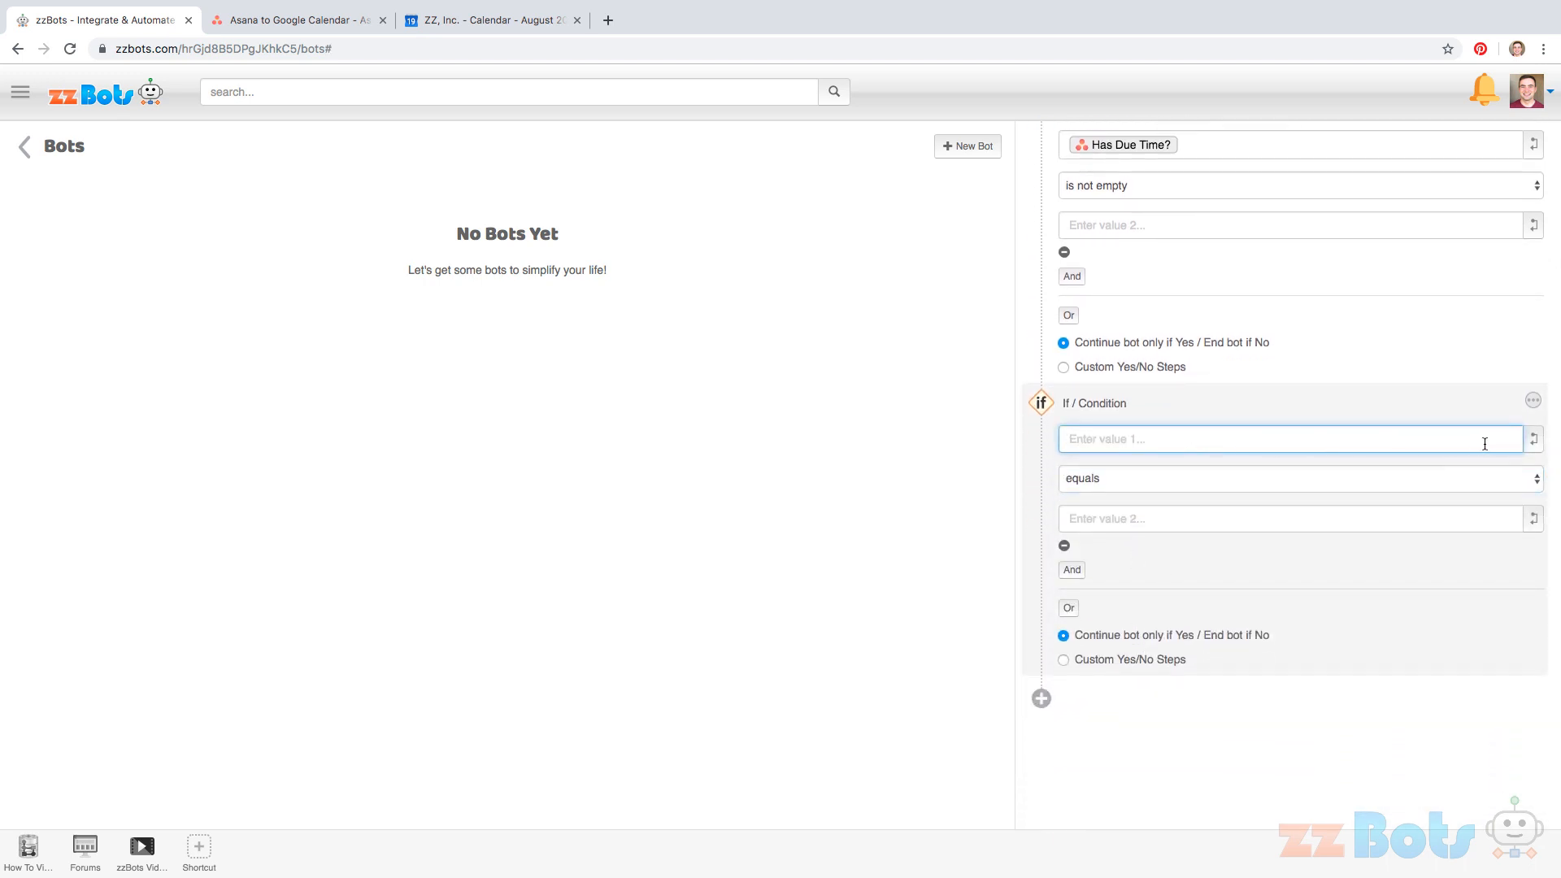
click(1533, 442)
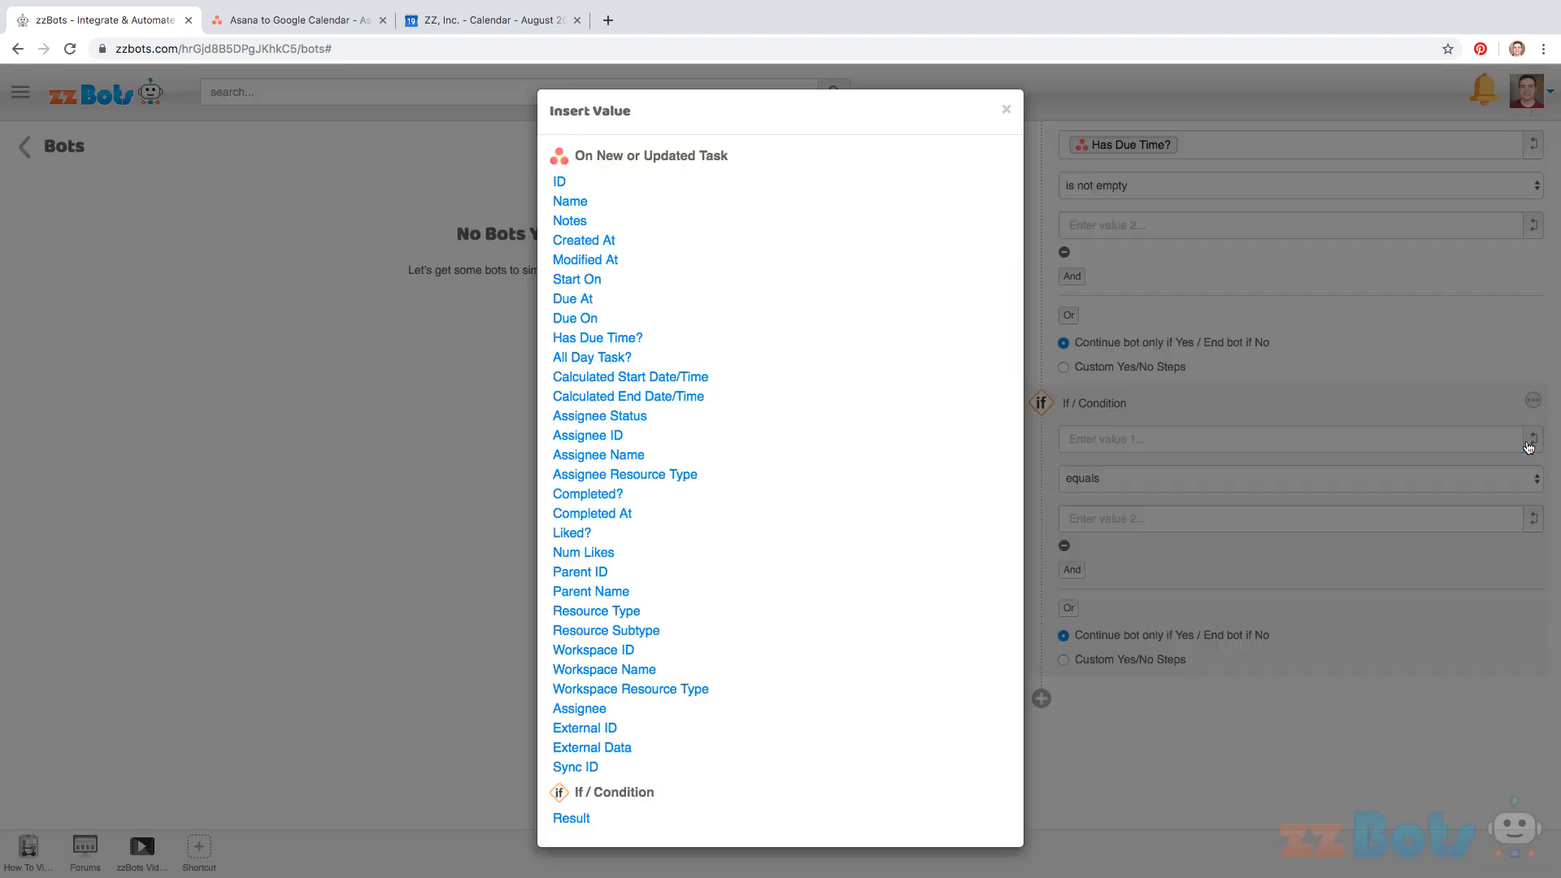
click(582, 767)
click(1537, 481)
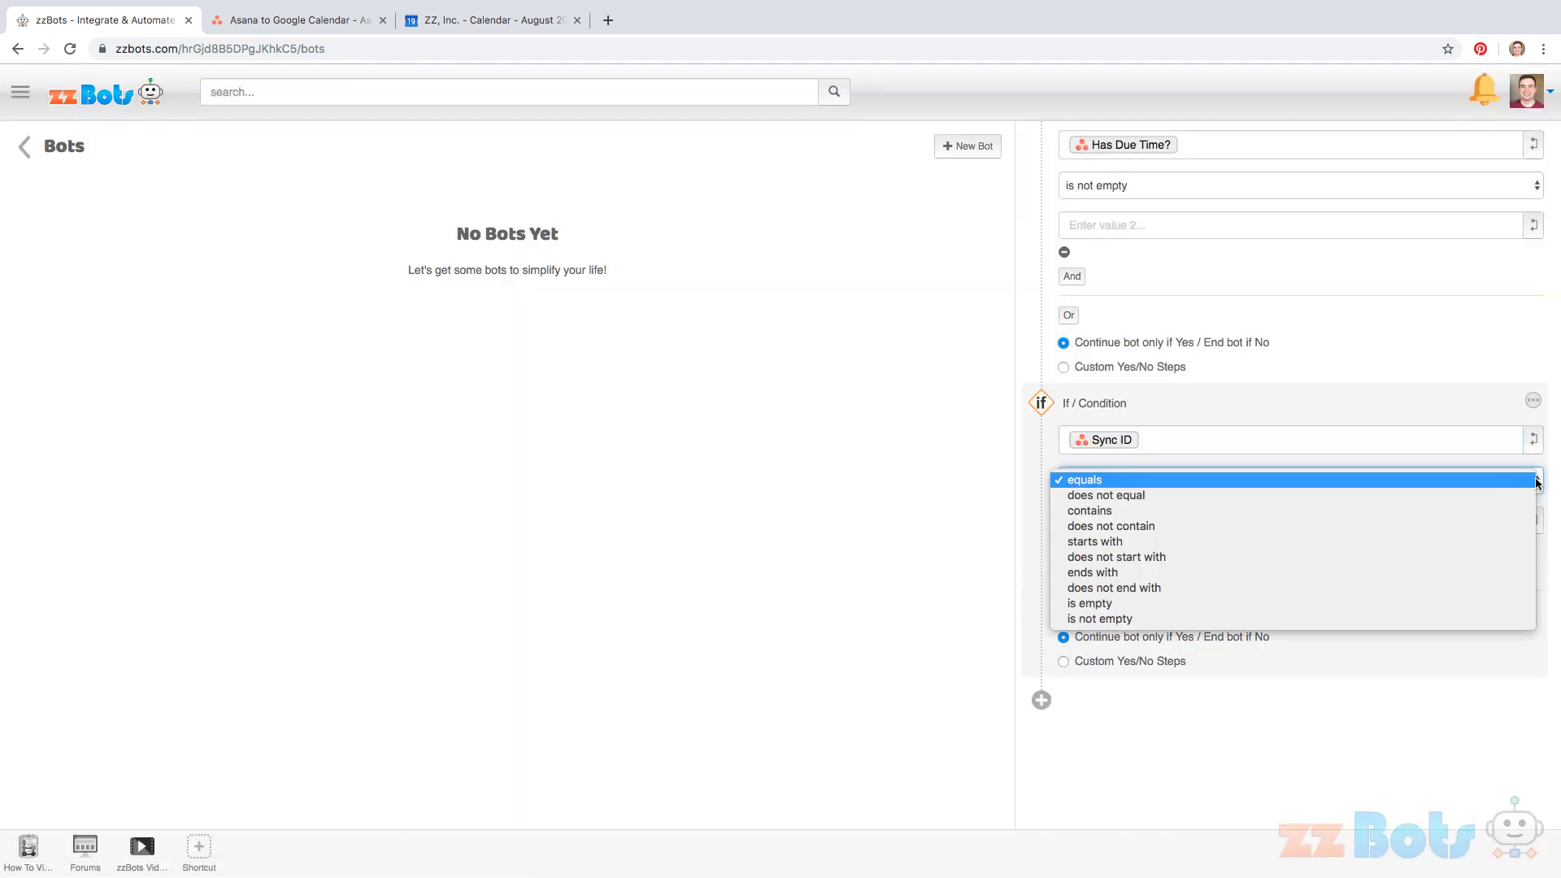
click(1223, 605)
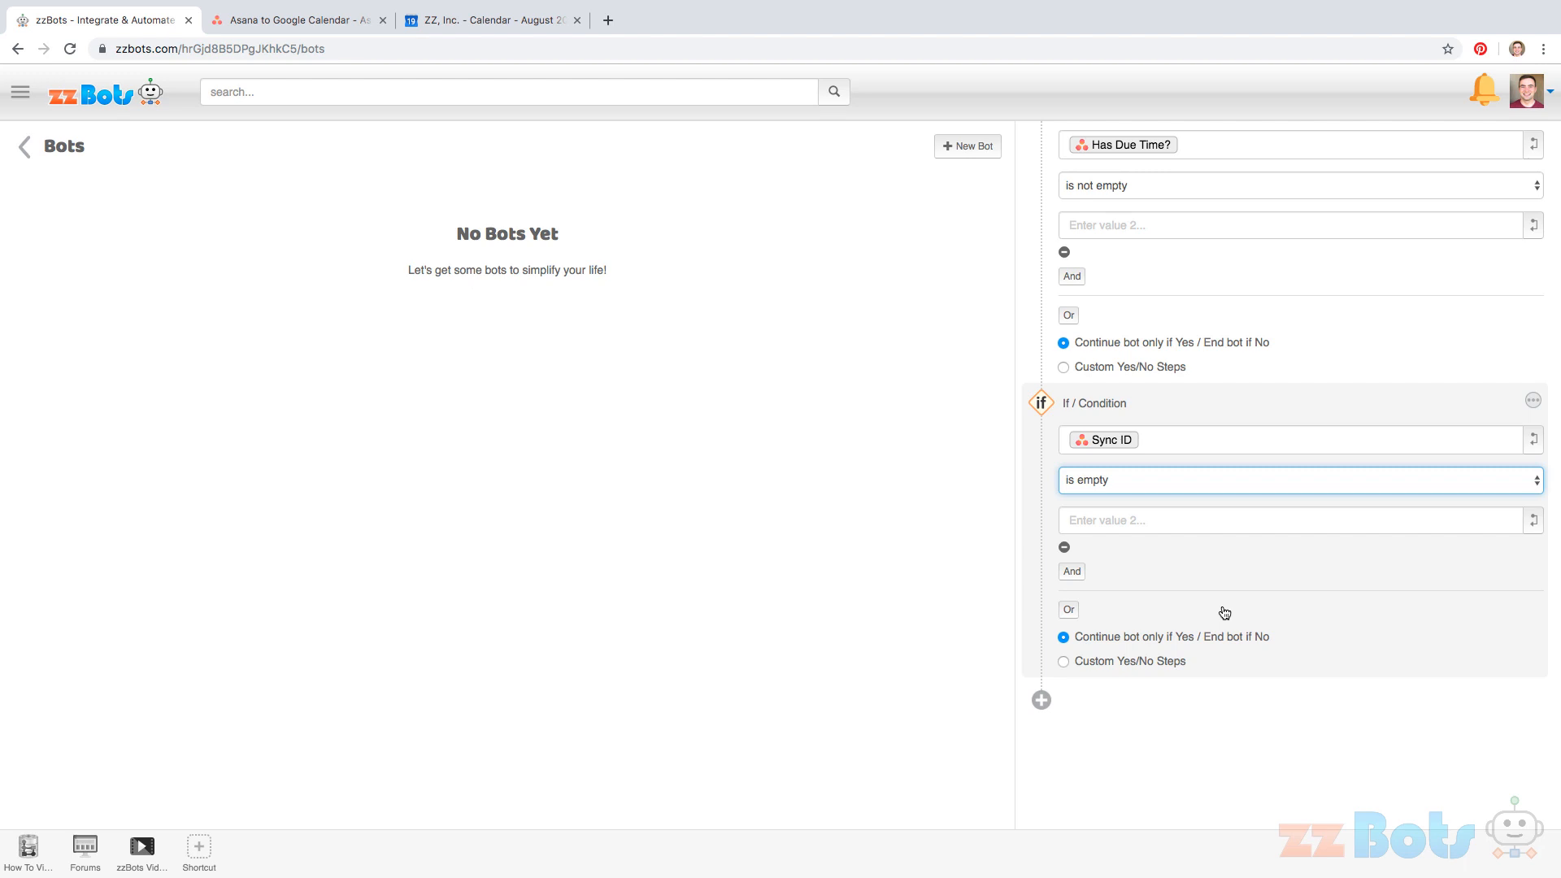
click(1218, 612)
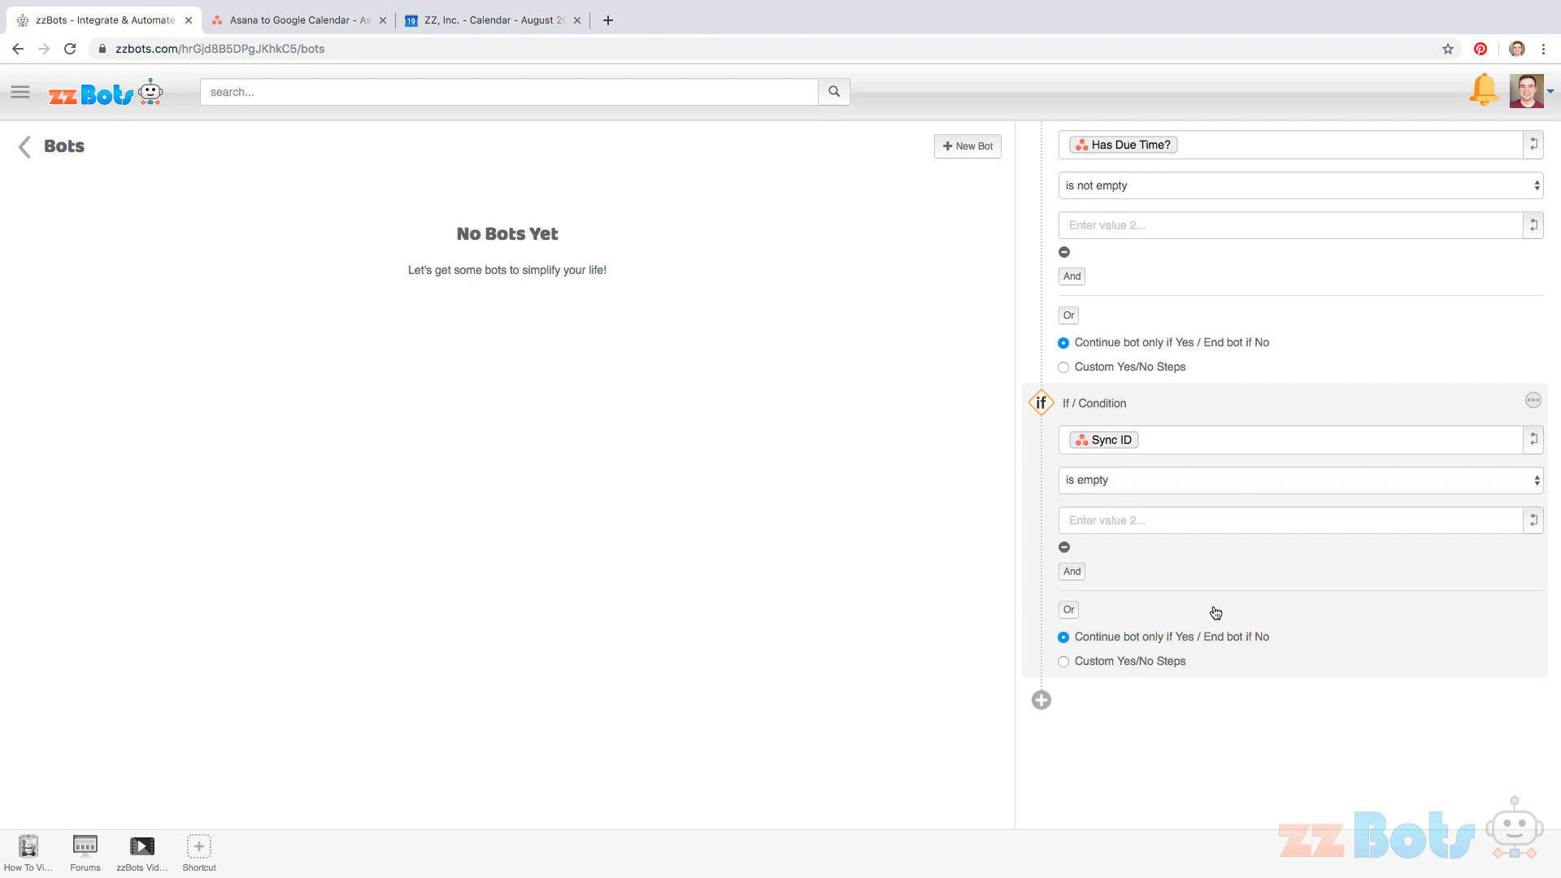
Switch the Sync ID condition to Custom Yes/No Steps and add the Google Calendar action New Detailed Event under Yes
click(1065, 662)
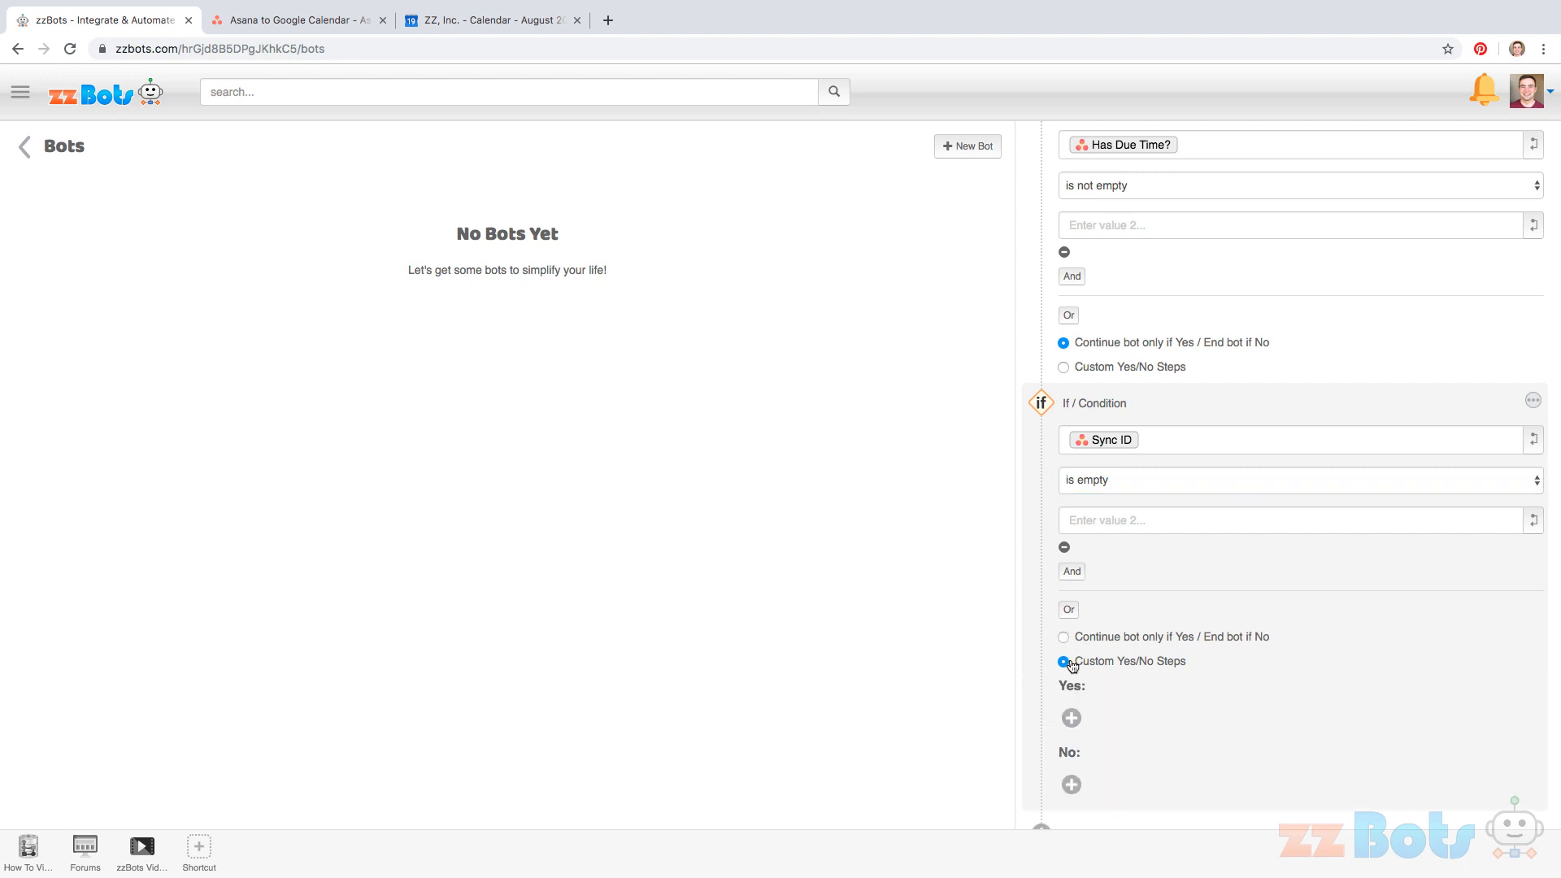
click(1072, 719)
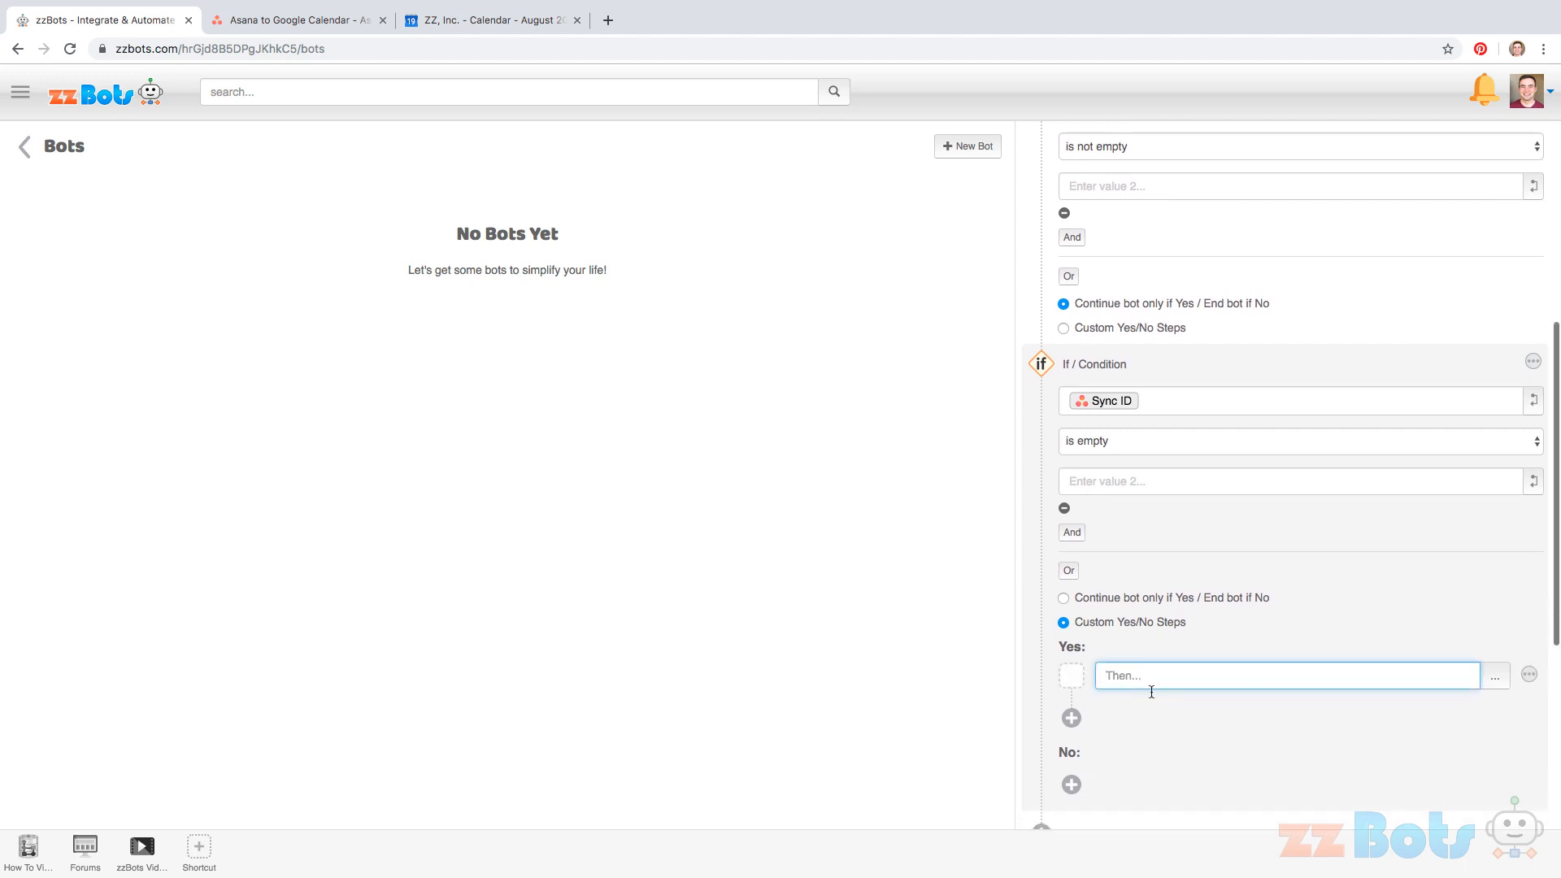
text(detail)
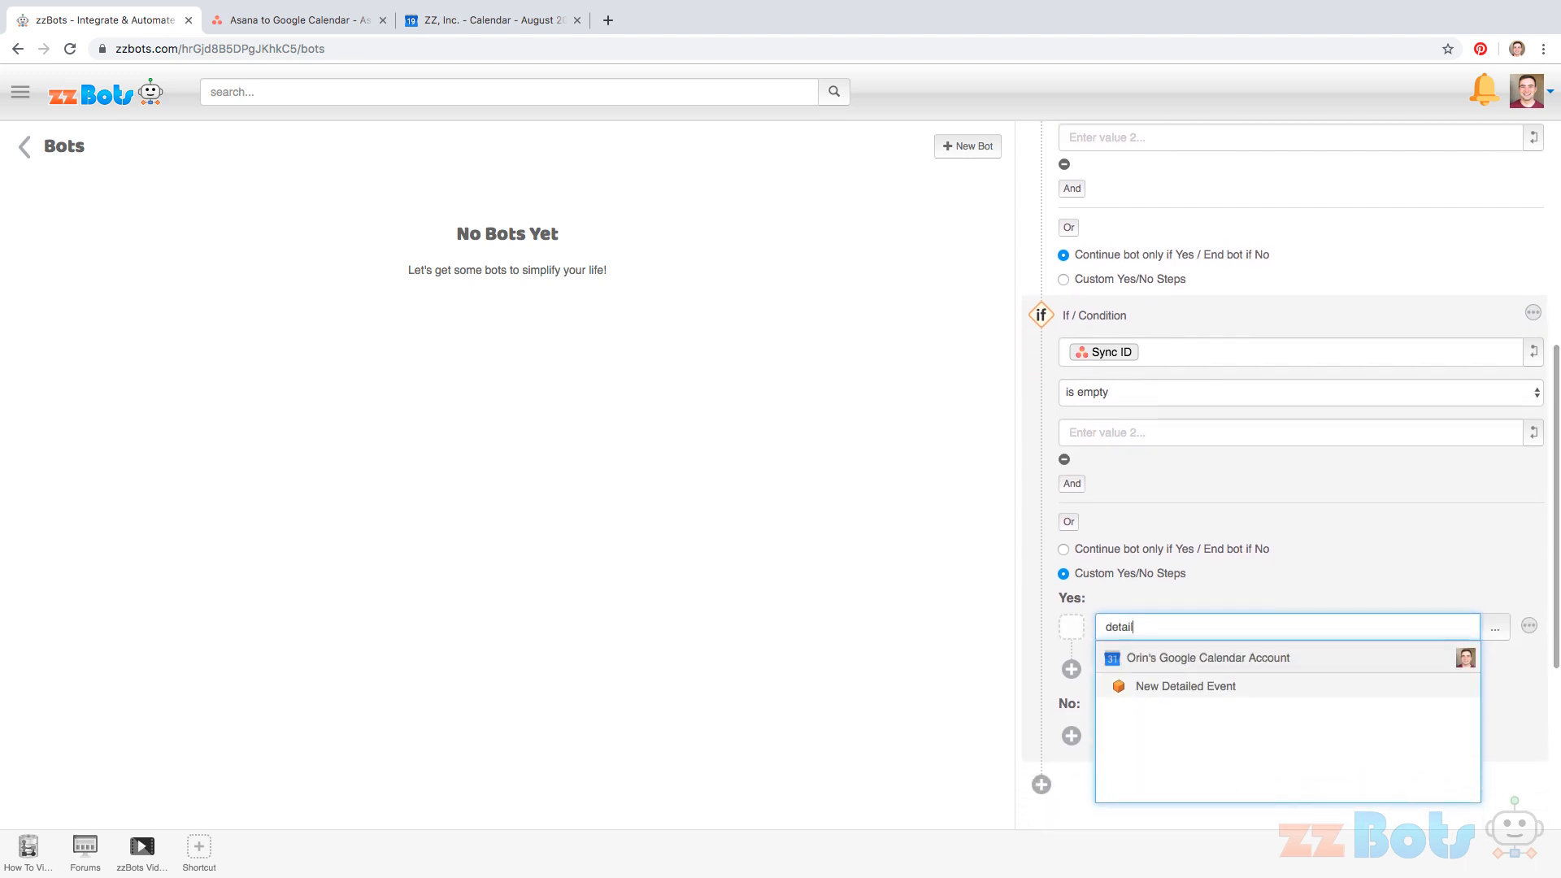
click(1200, 690)
Set the calendar of the New Detailed Event action to Asana Tasks
scroll(1202, 692, down, 3)
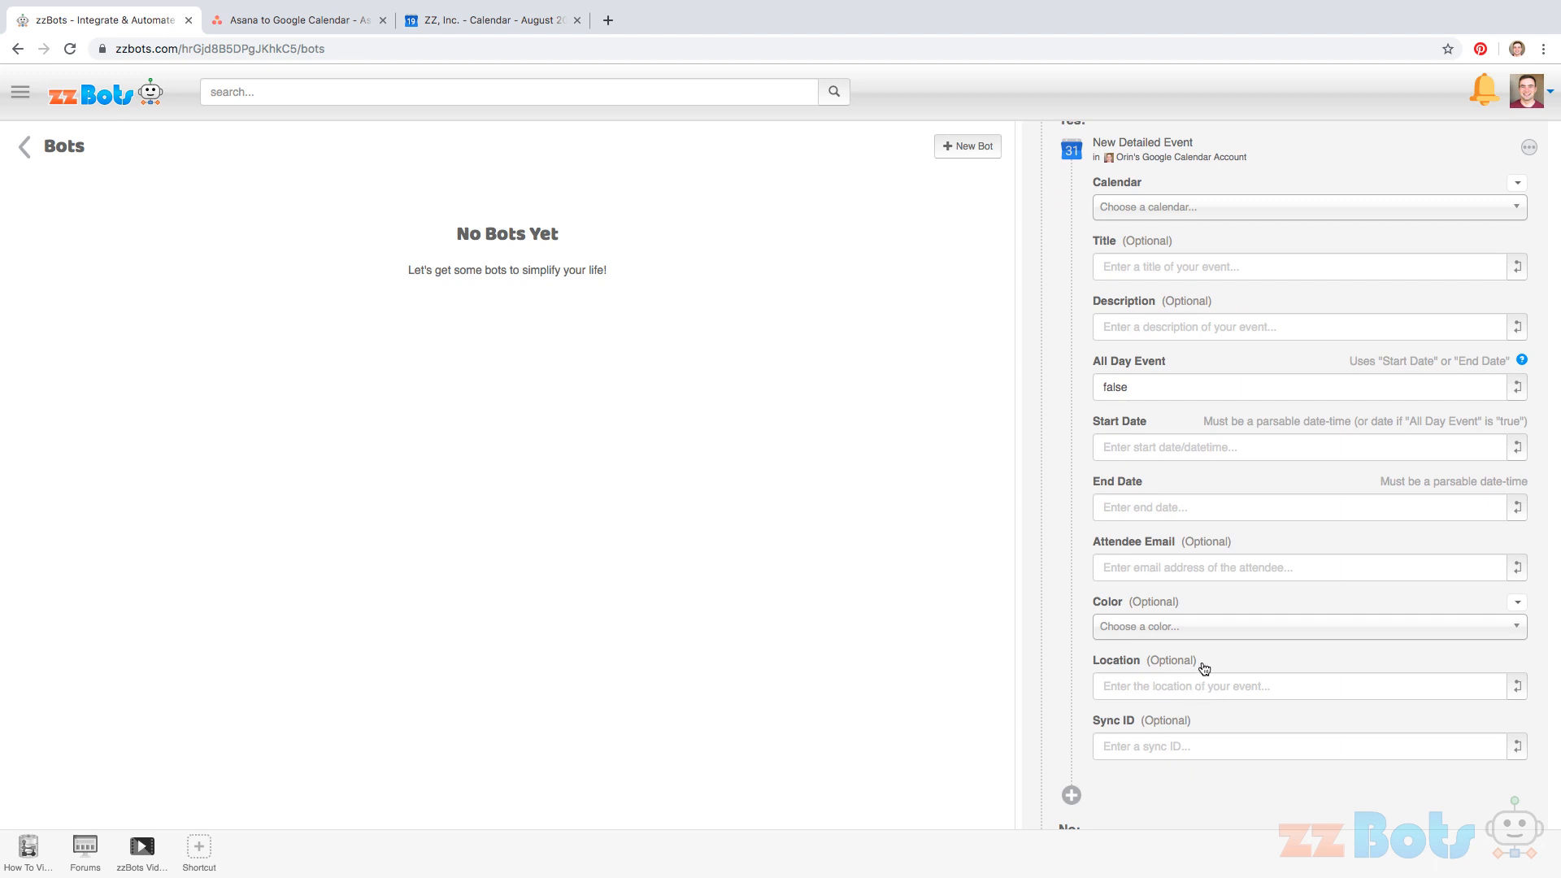
click(1189, 215)
click(1169, 257)
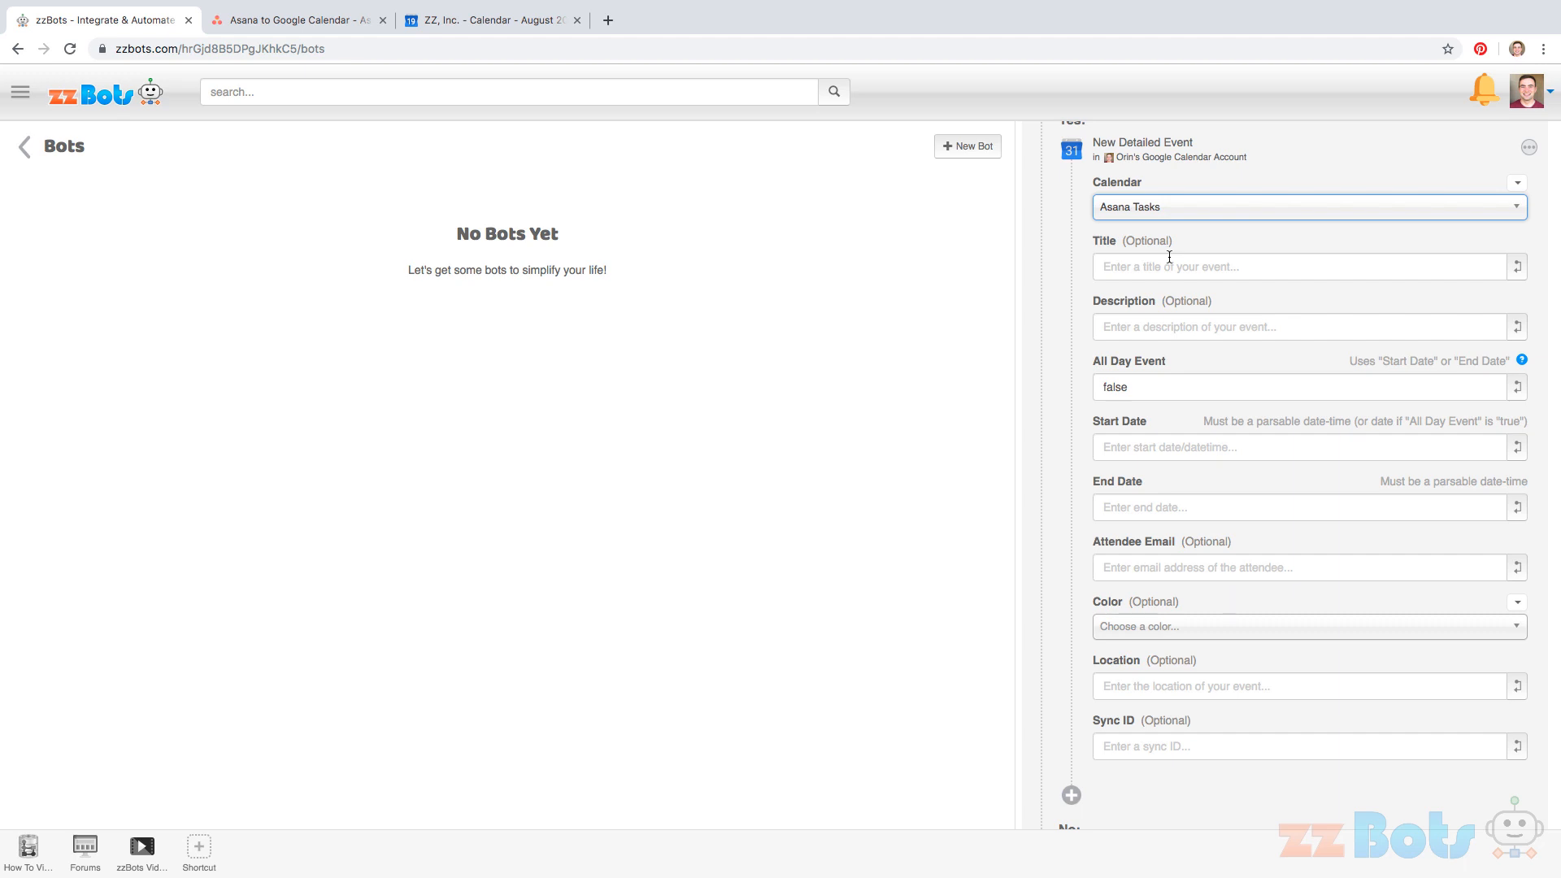
Map the event's Title to the Asana task's Name and its Description to Notes
click(1193, 261)
click(1516, 271)
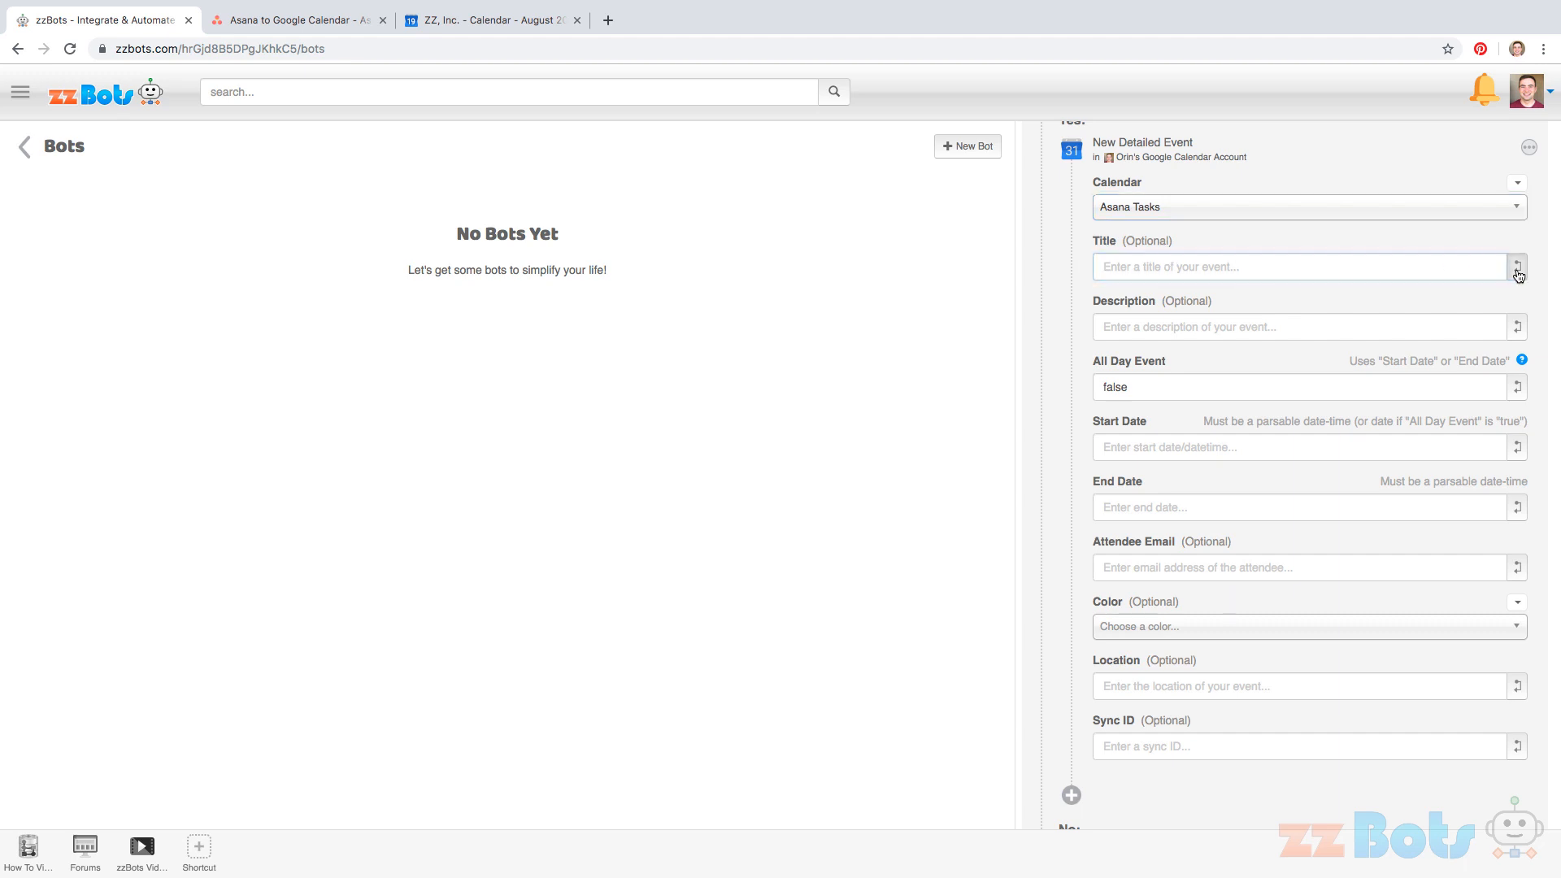
click(572, 206)
click(1517, 327)
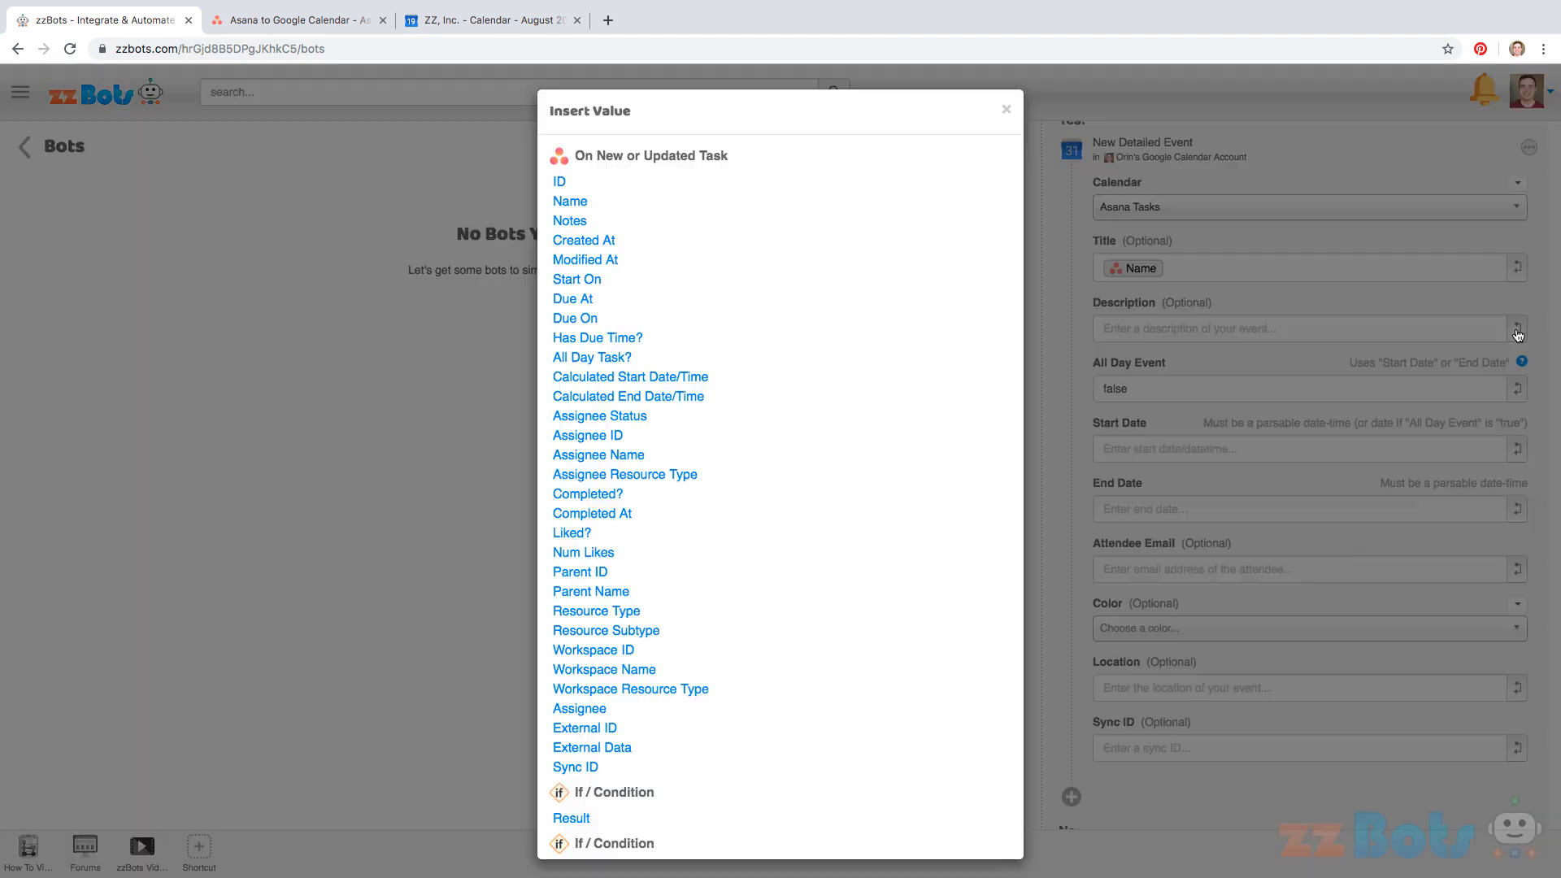
click(632, 219)
Replace the event's All Day Event value with All Day Task? and map its Start Date to Calculated Start Date/Time
click(1441, 392)
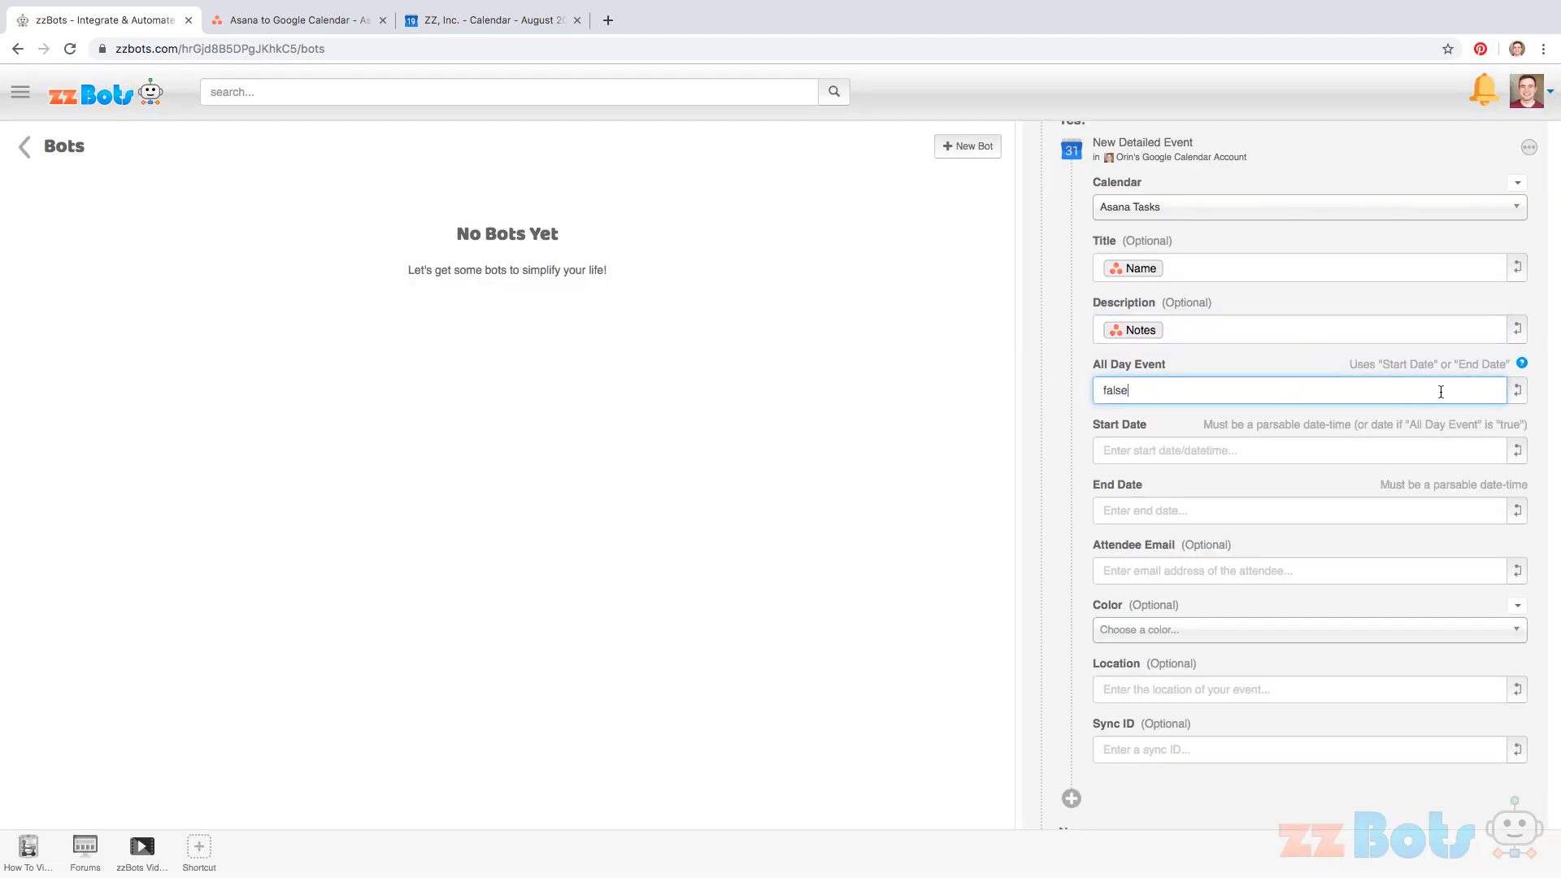
double_click(1215, 398)
key(BackSpace)
click(1517, 390)
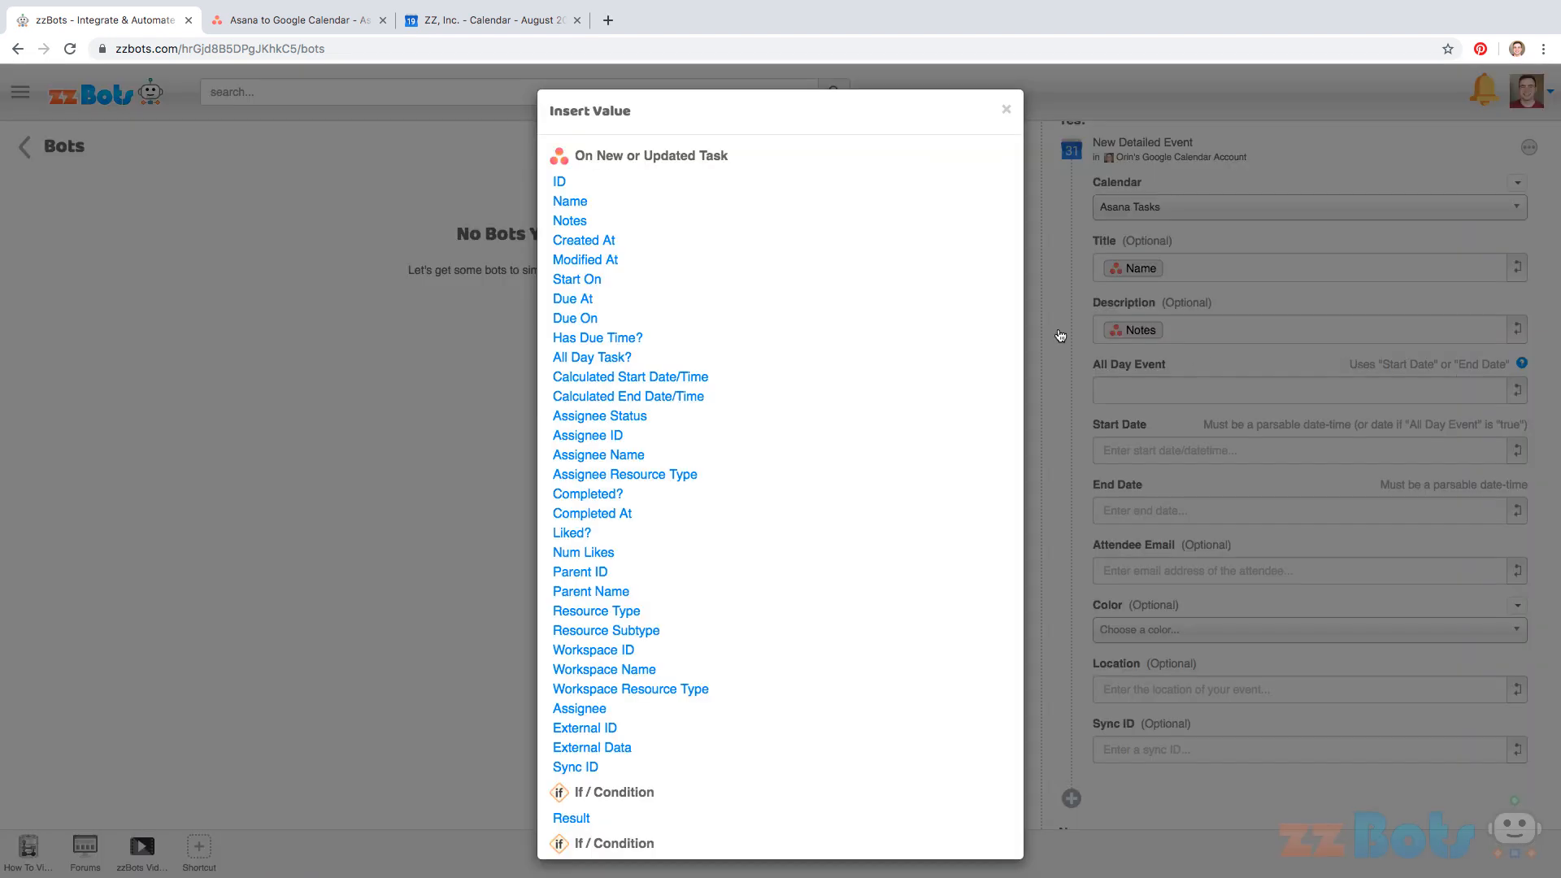
click(620, 360)
click(1369, 452)
click(1517, 452)
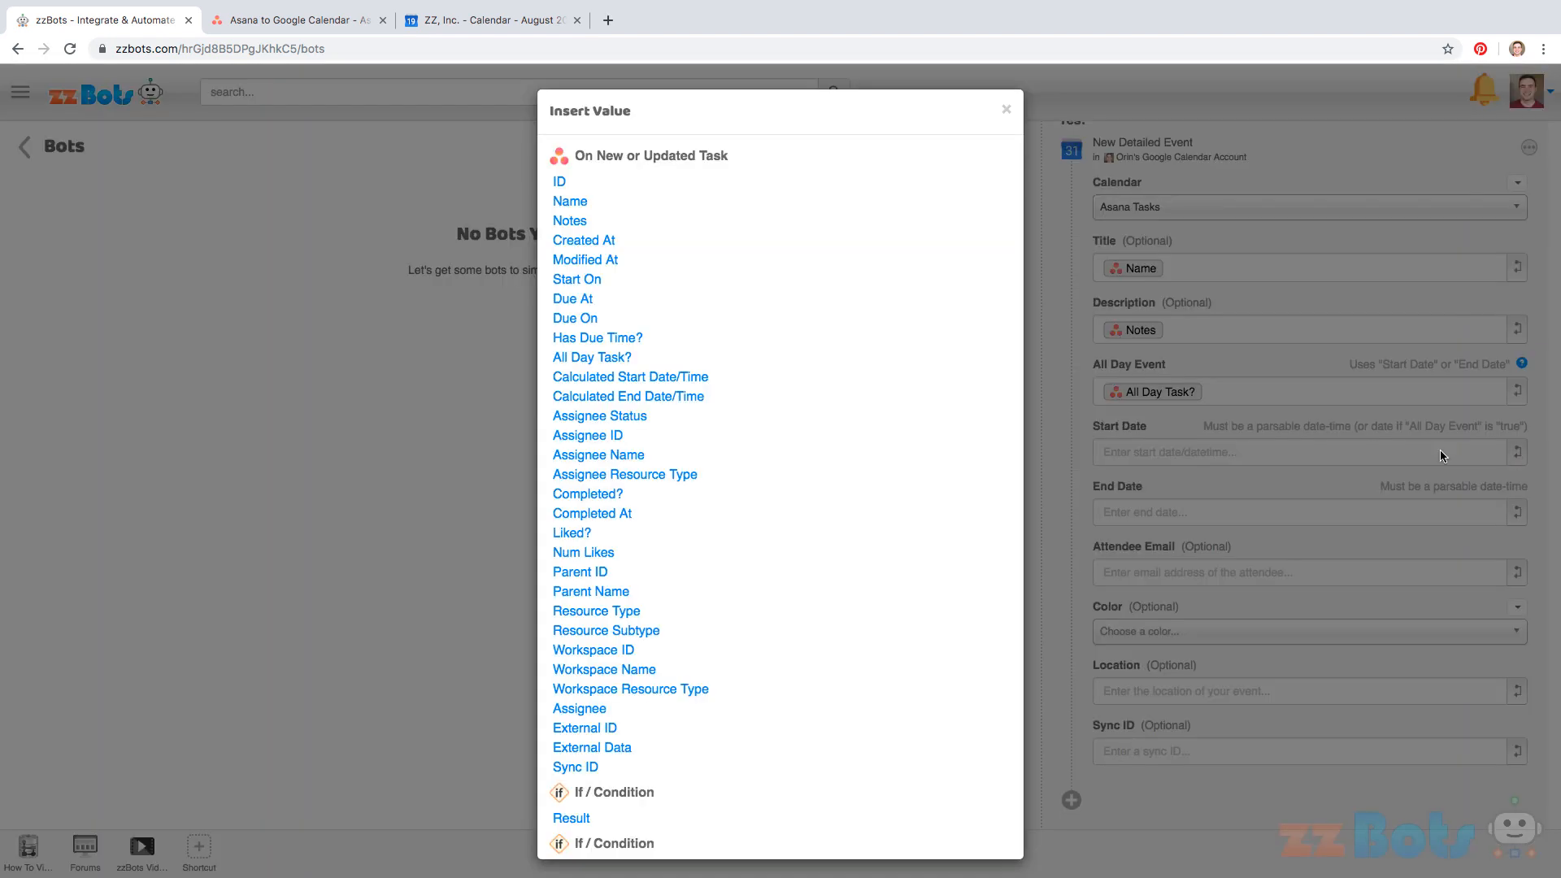
click(708, 380)
Map the event's End Date to Calculated End Date/Time and its Sync ID to the Asana task's ID
click(1518, 514)
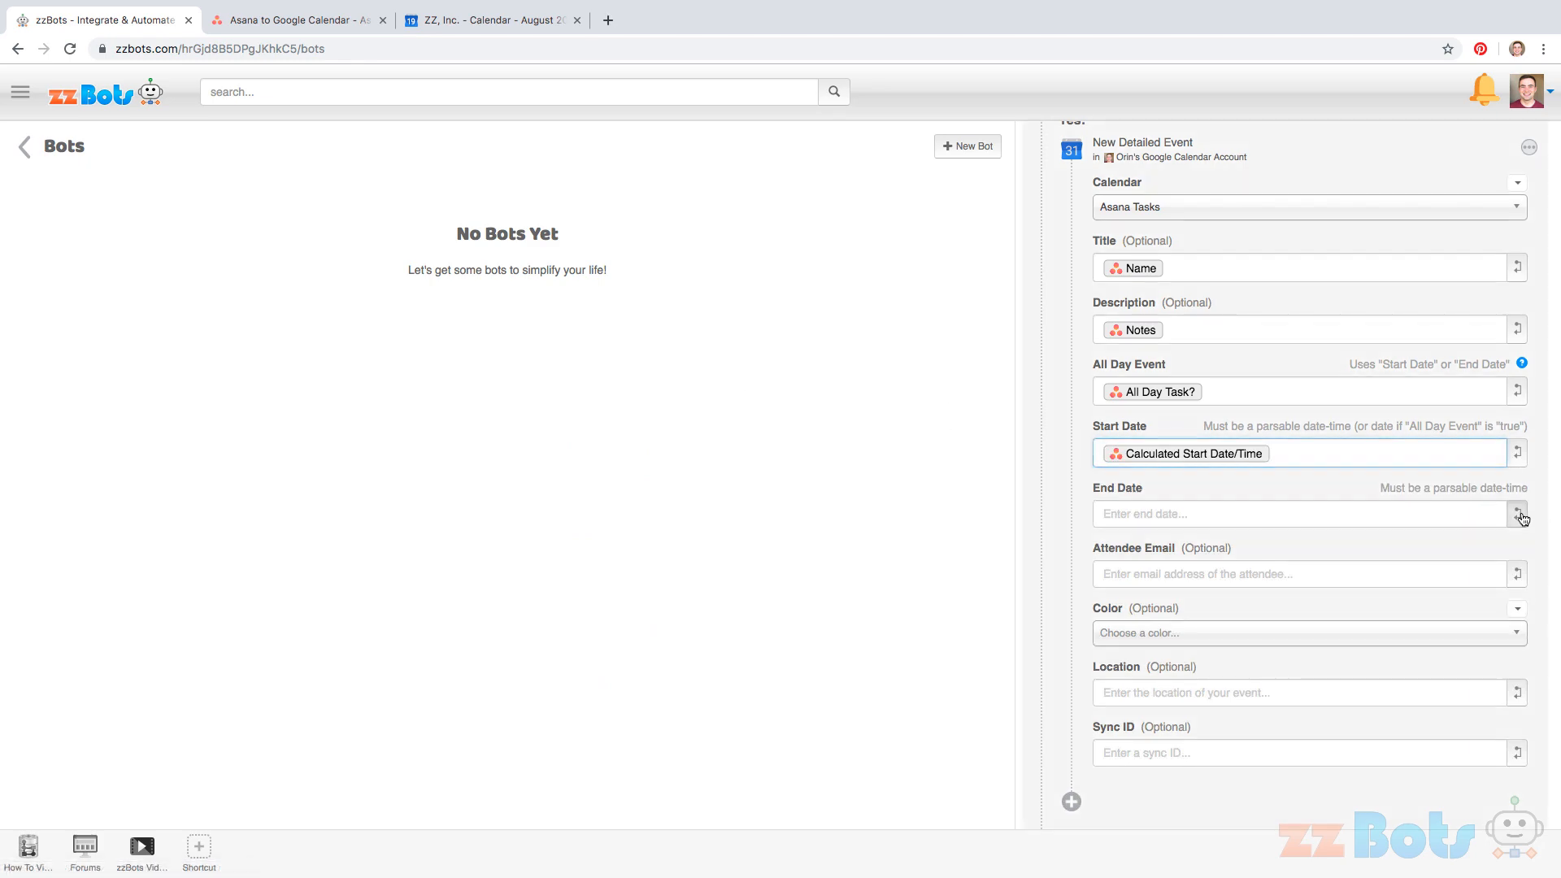
click(707, 398)
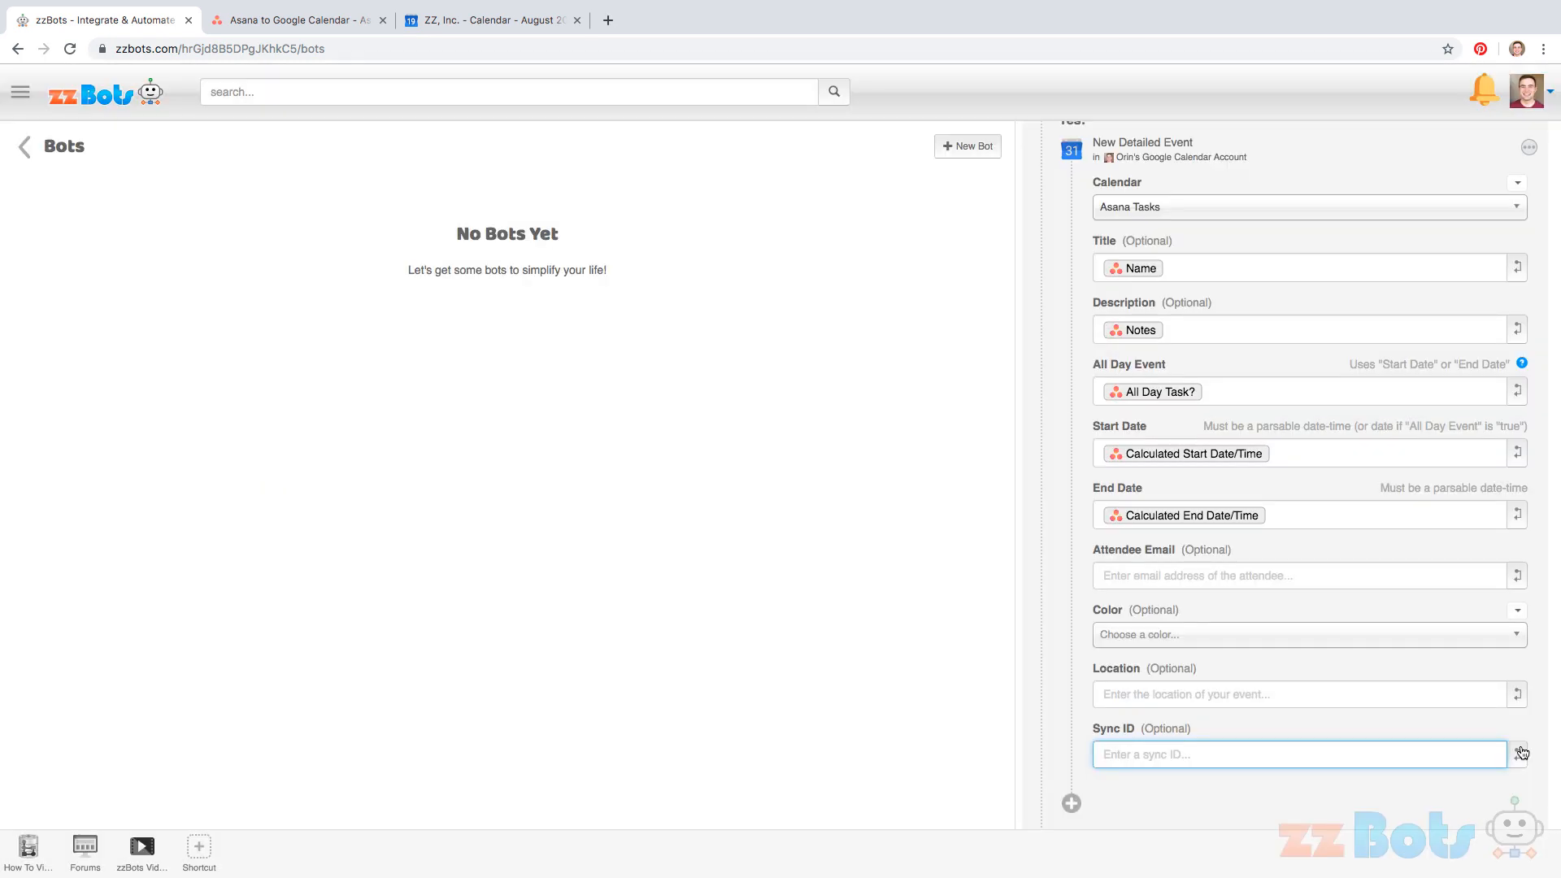
click(1519, 754)
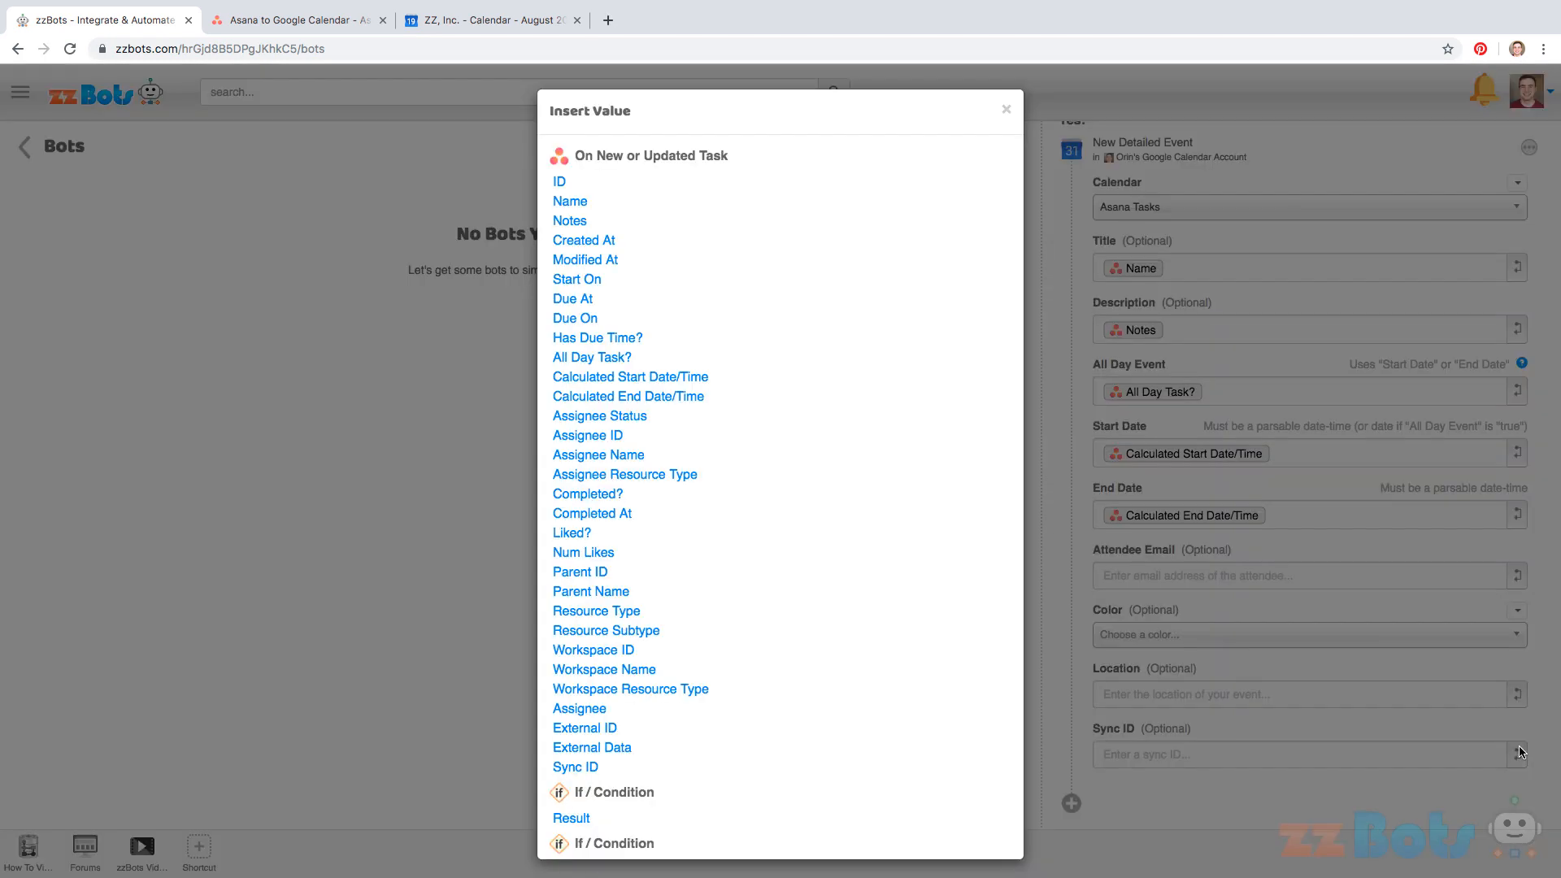
click(618, 183)
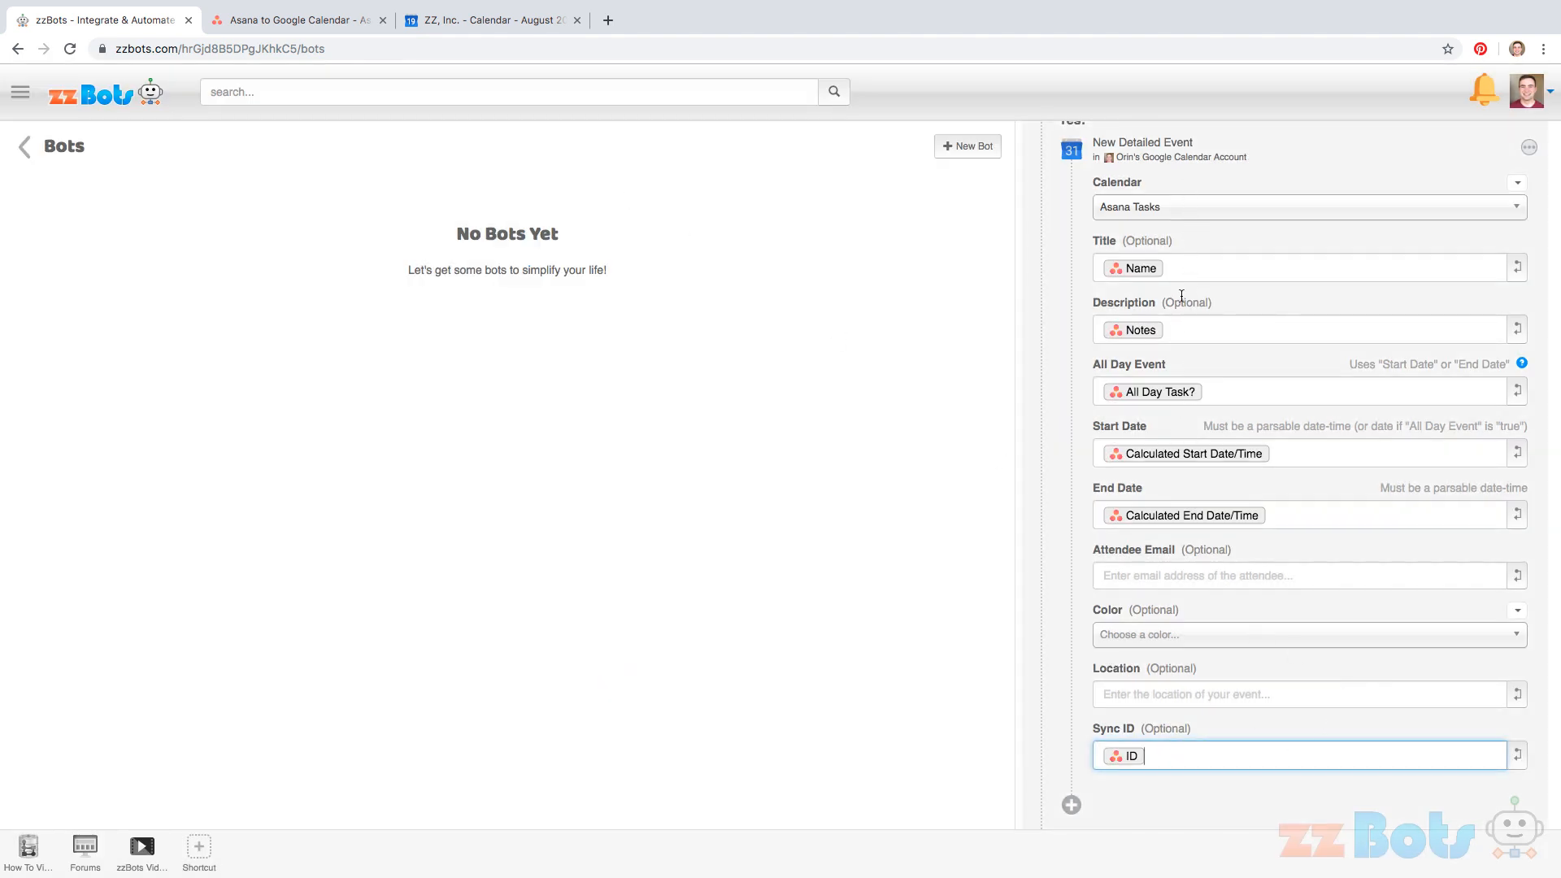
Add an Asana Update Task action after the New Detailed Event and map its Task ID to the triggering task's ID
click(1168, 774)
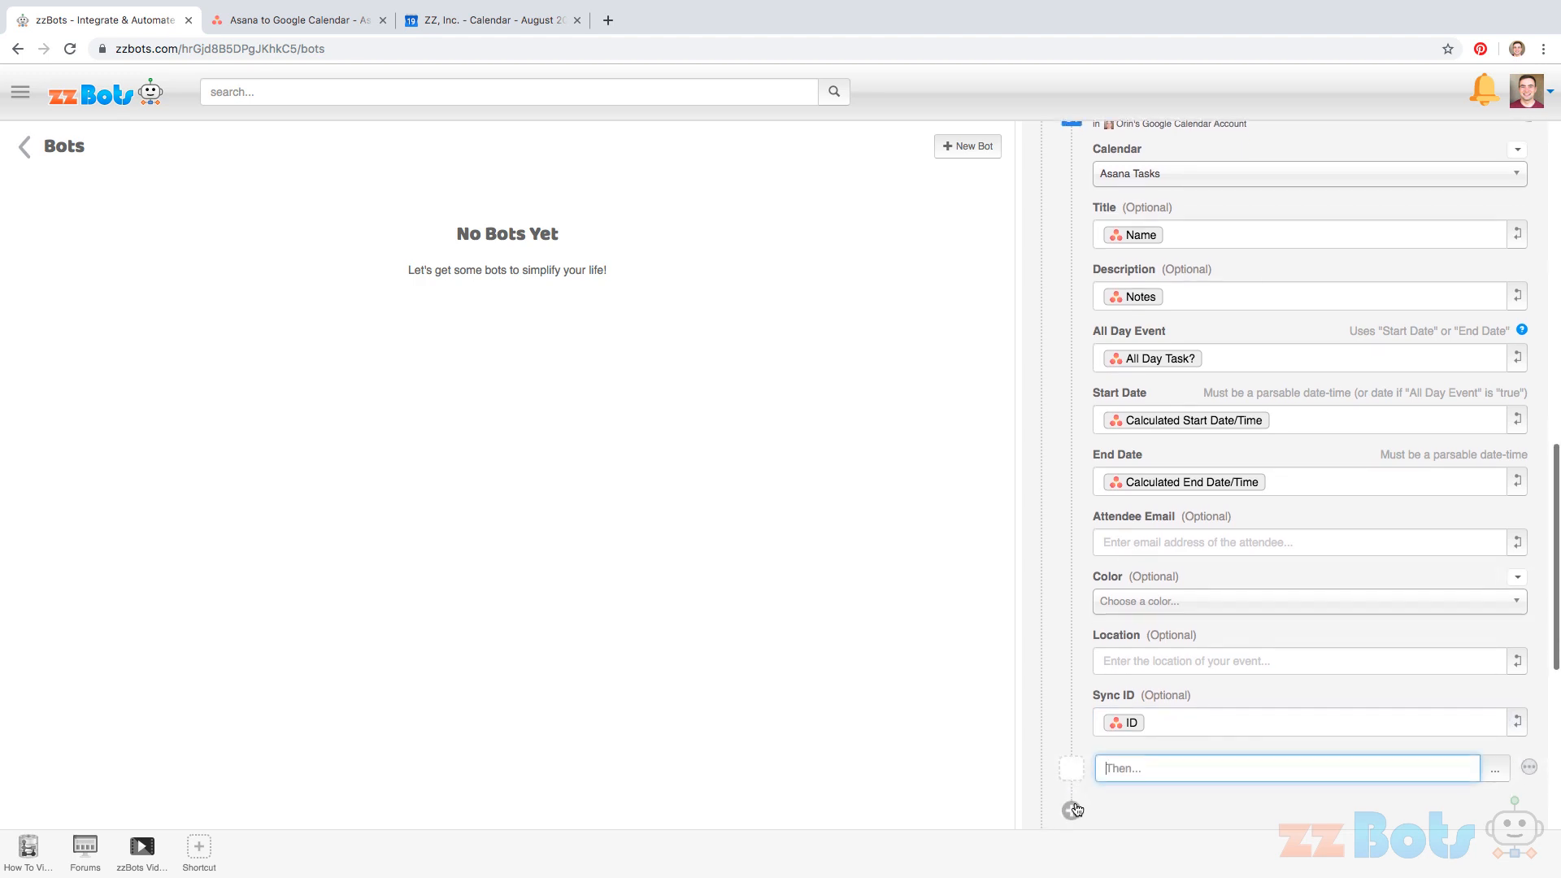
text(update)
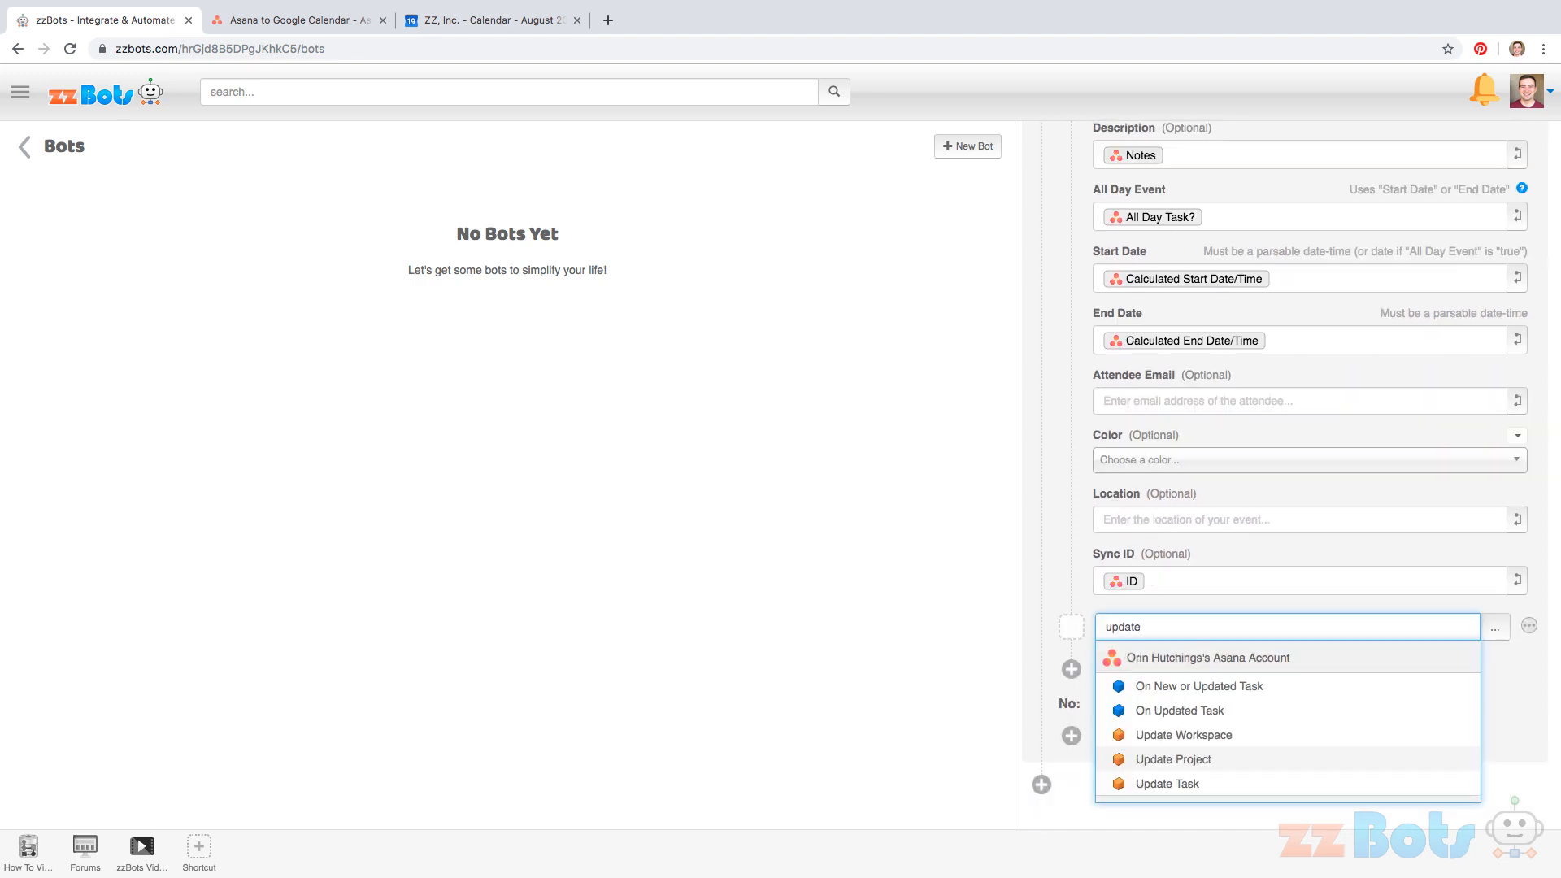
click(1171, 783)
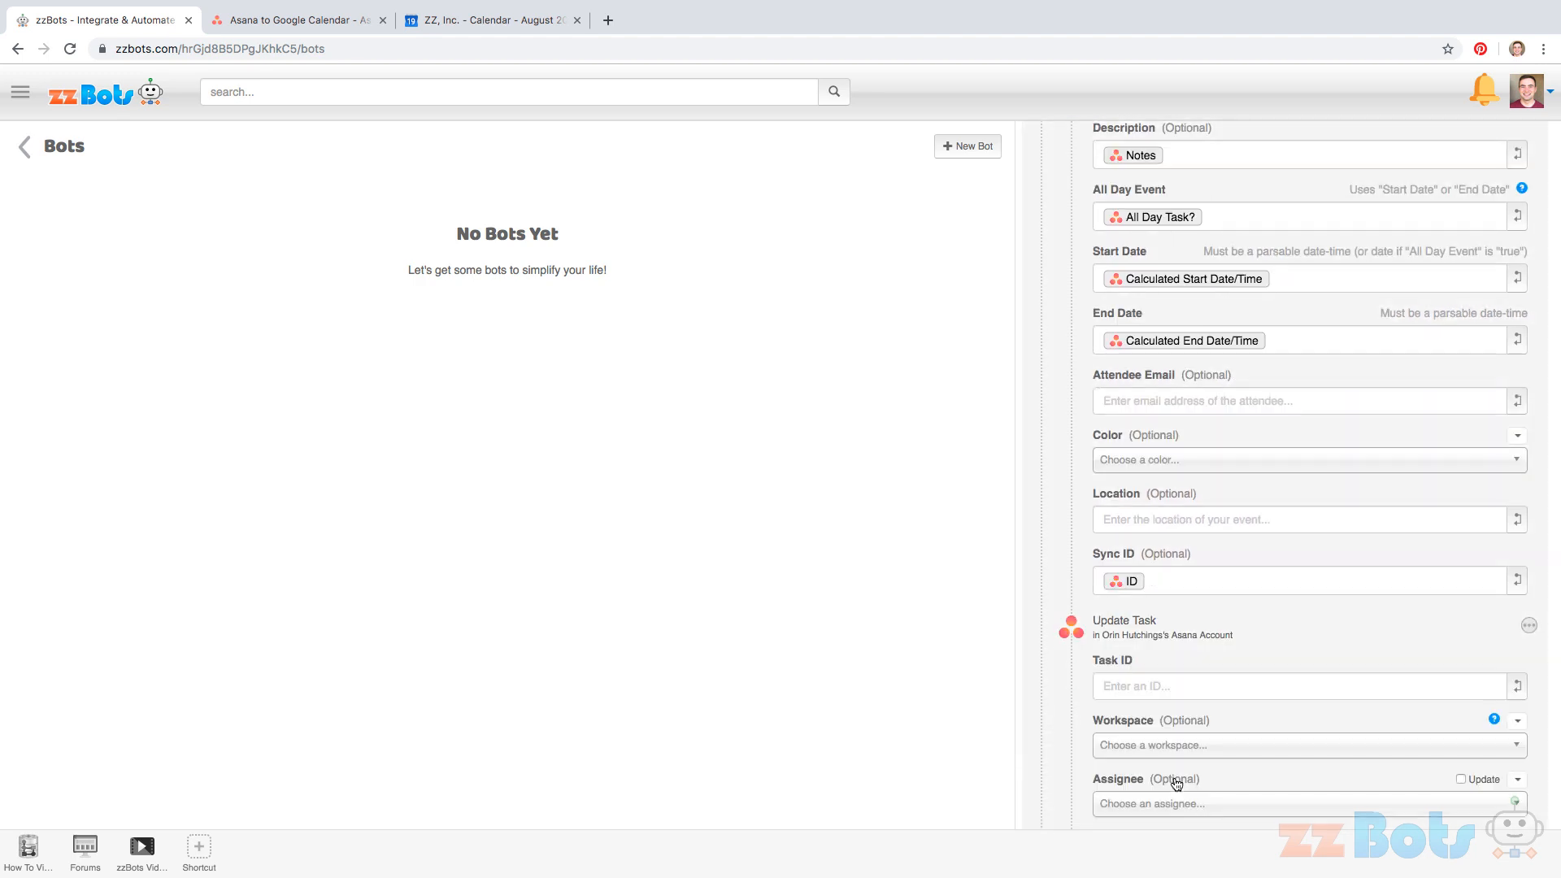
scroll(1177, 783, down, 5)
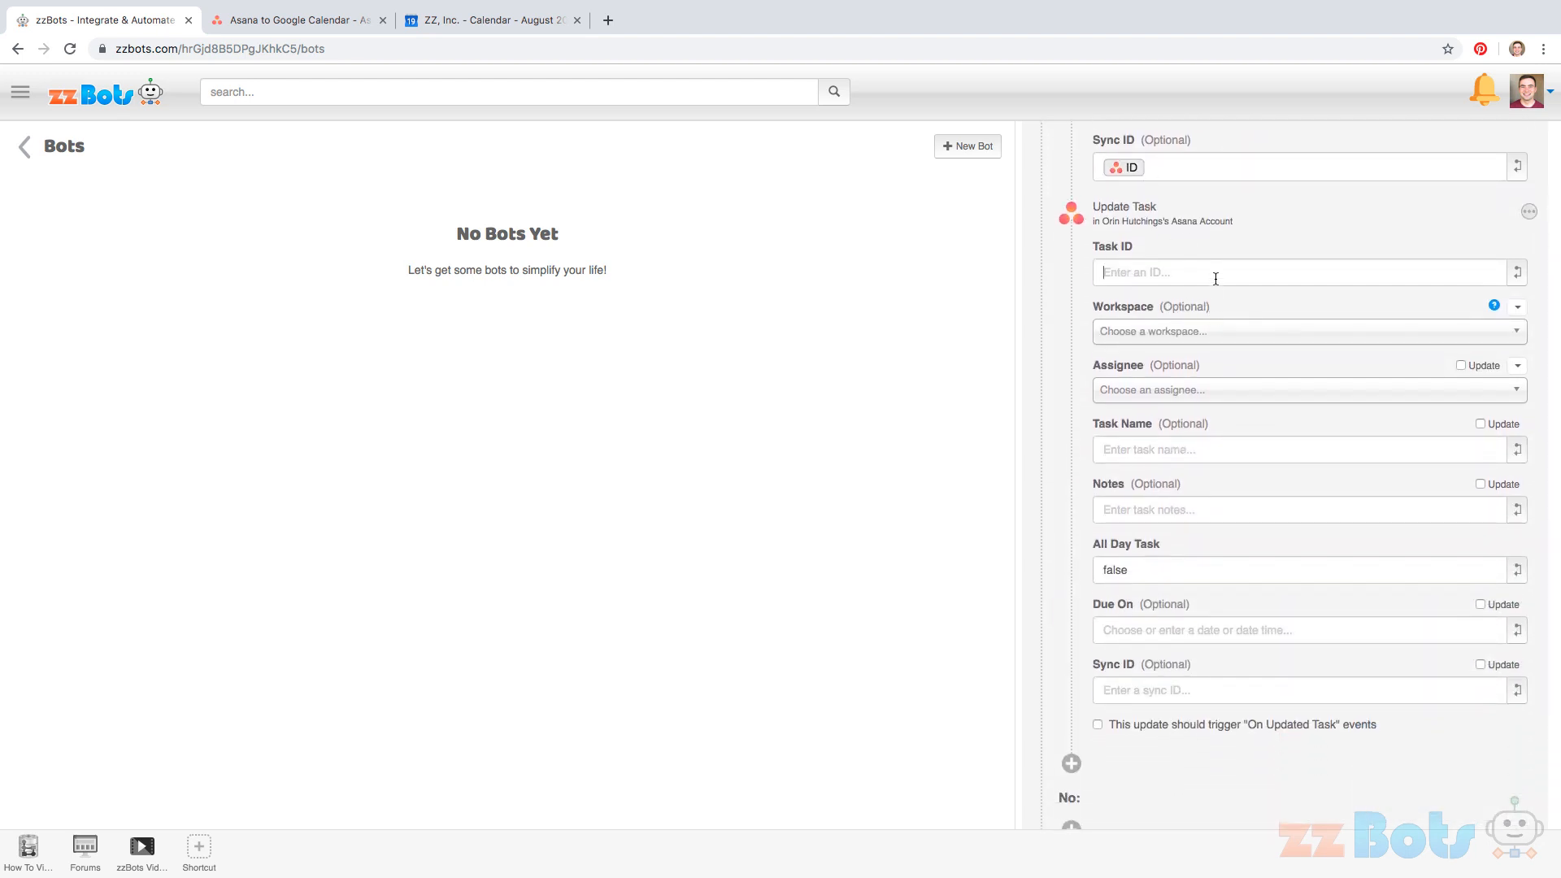
click(1517, 271)
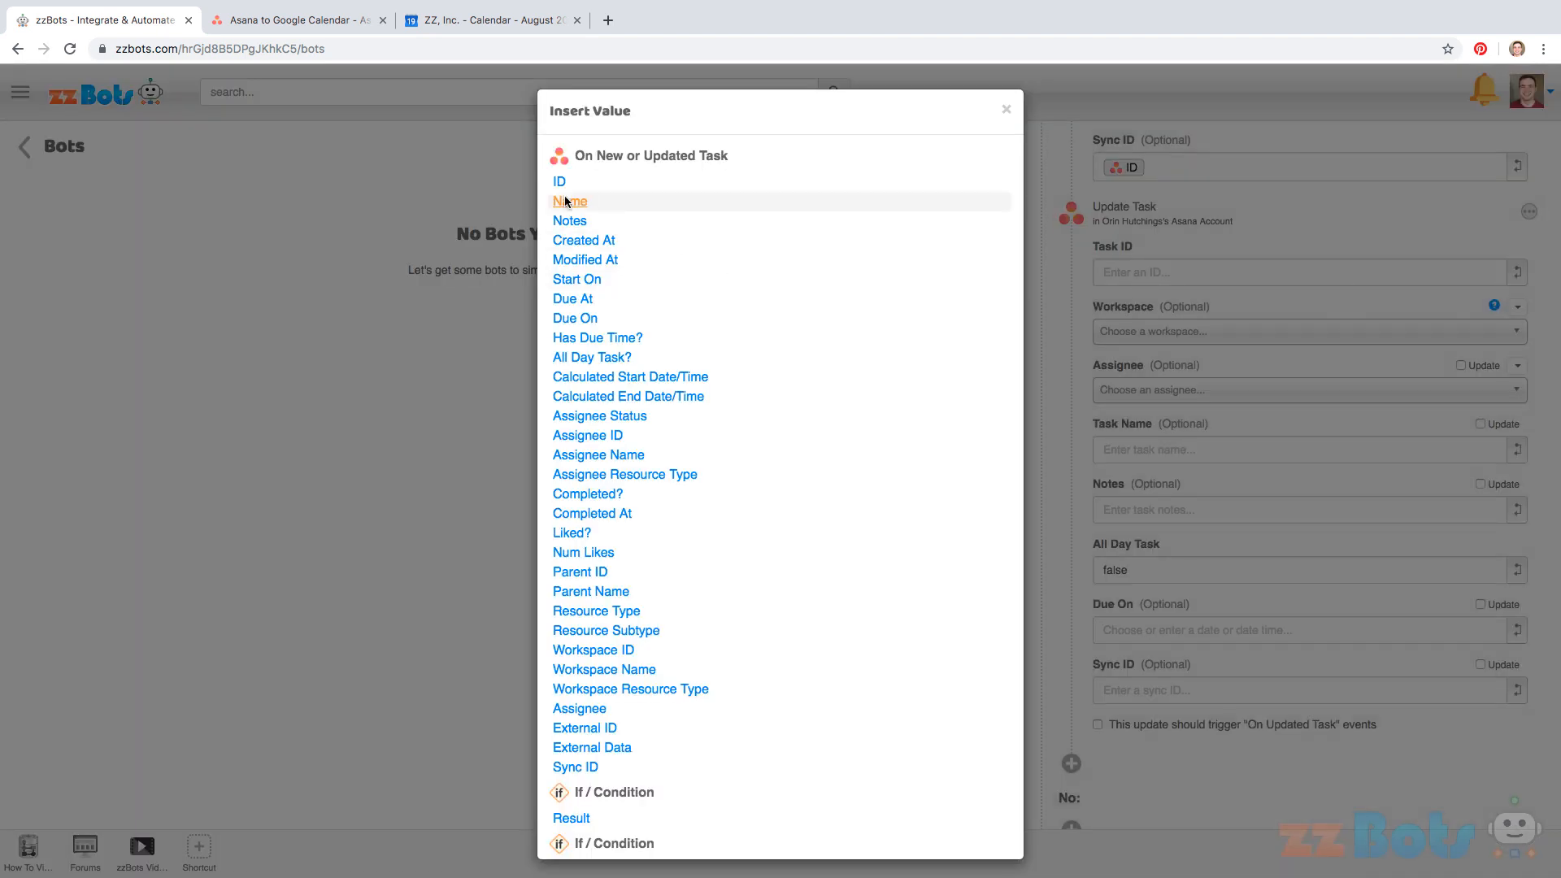
click(563, 181)
Map the Update Task action's Sync ID to the ID of the newly created Google Calendar event
click(1163, 692)
click(1516, 692)
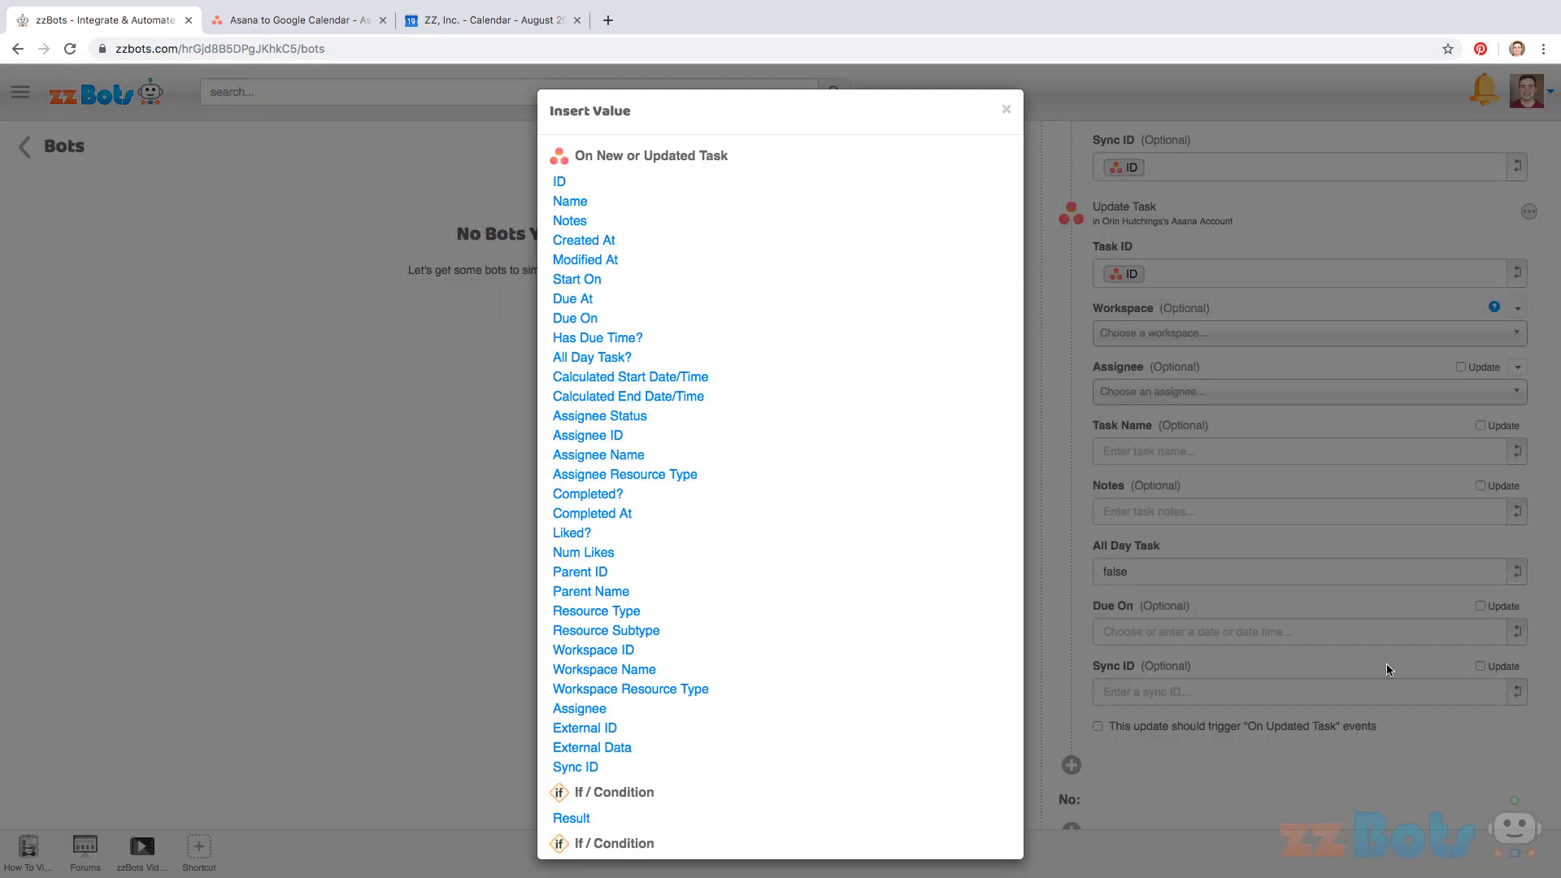
scroll(756, 516, down, 10)
click(585, 361)
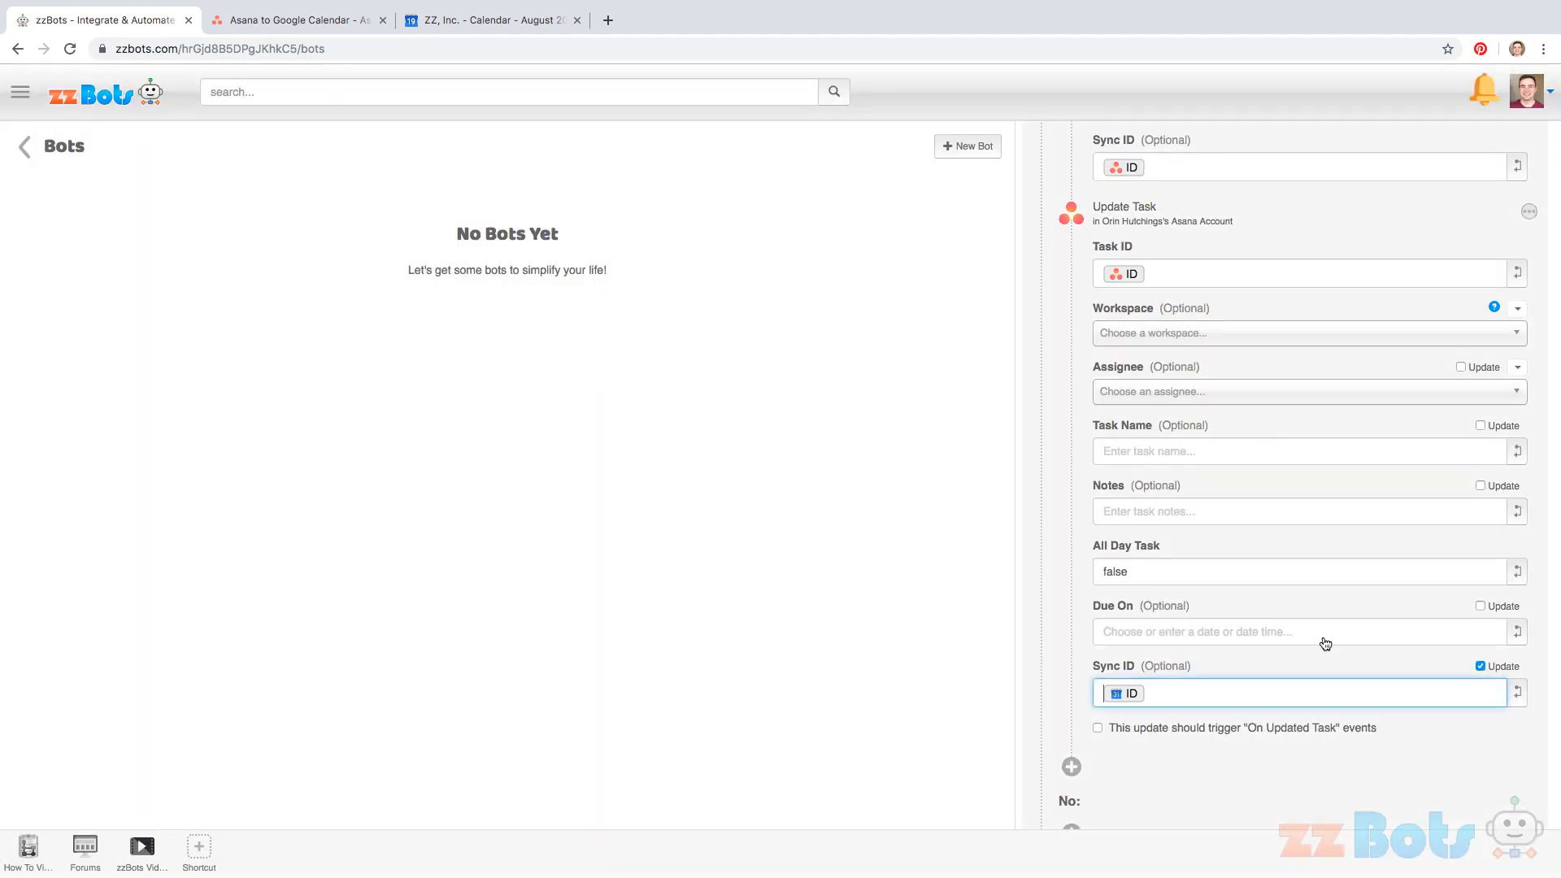
Add a Google Calendar Update Event action to the No branch and set its calendar to Asana Tasks
scroll(1366, 655, down, 4)
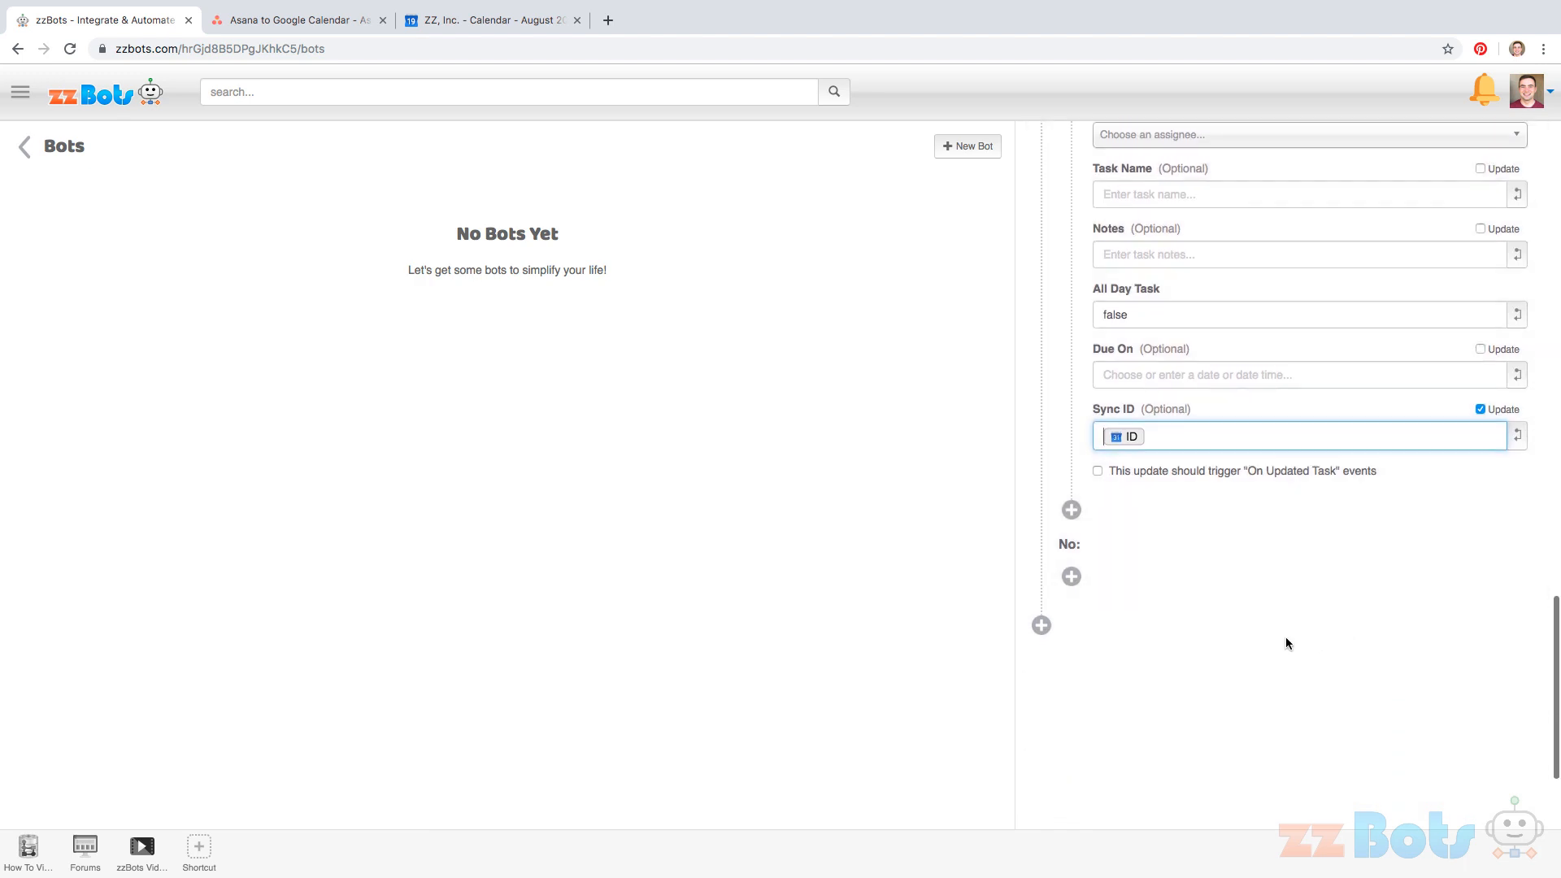
click(1071, 562)
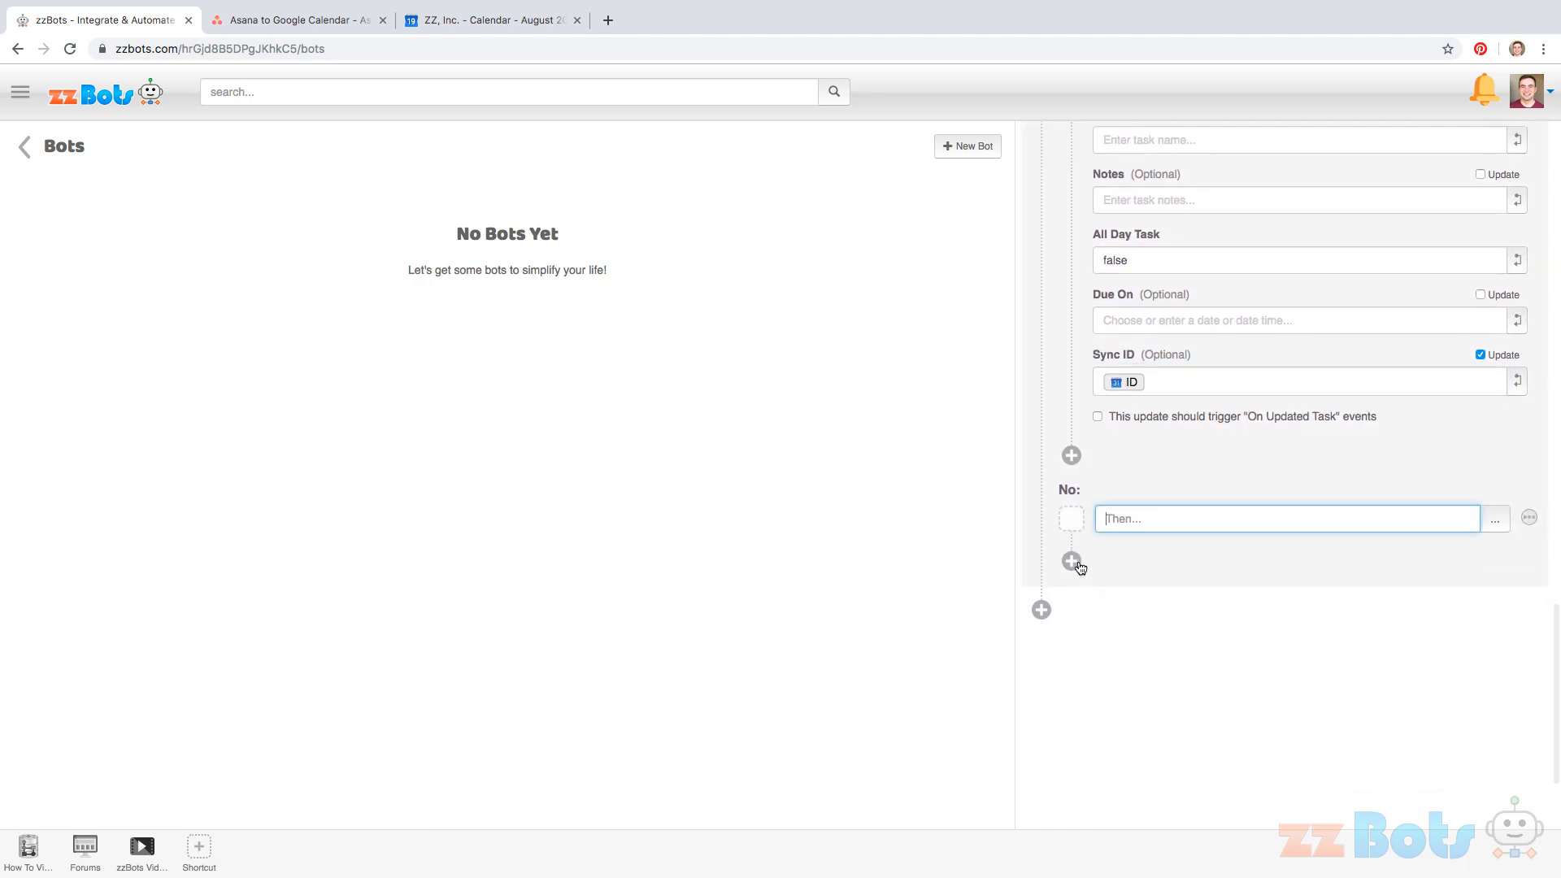
text(update)
scroll(1209, 611, down, 2)
scroll(1204, 602, down, 1)
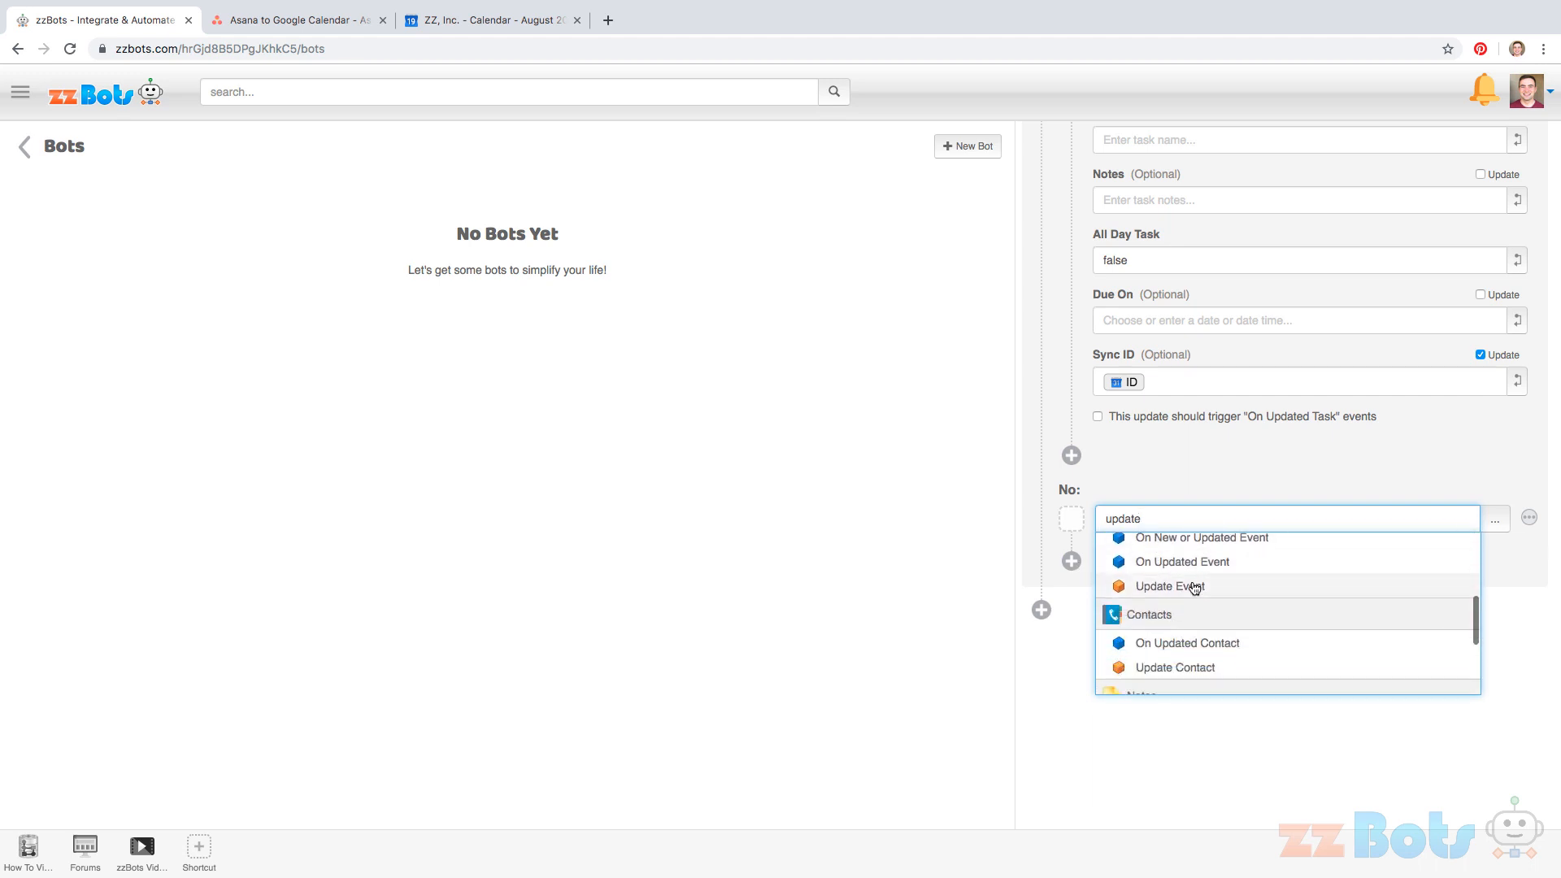
click(1192, 585)
click(1173, 209)
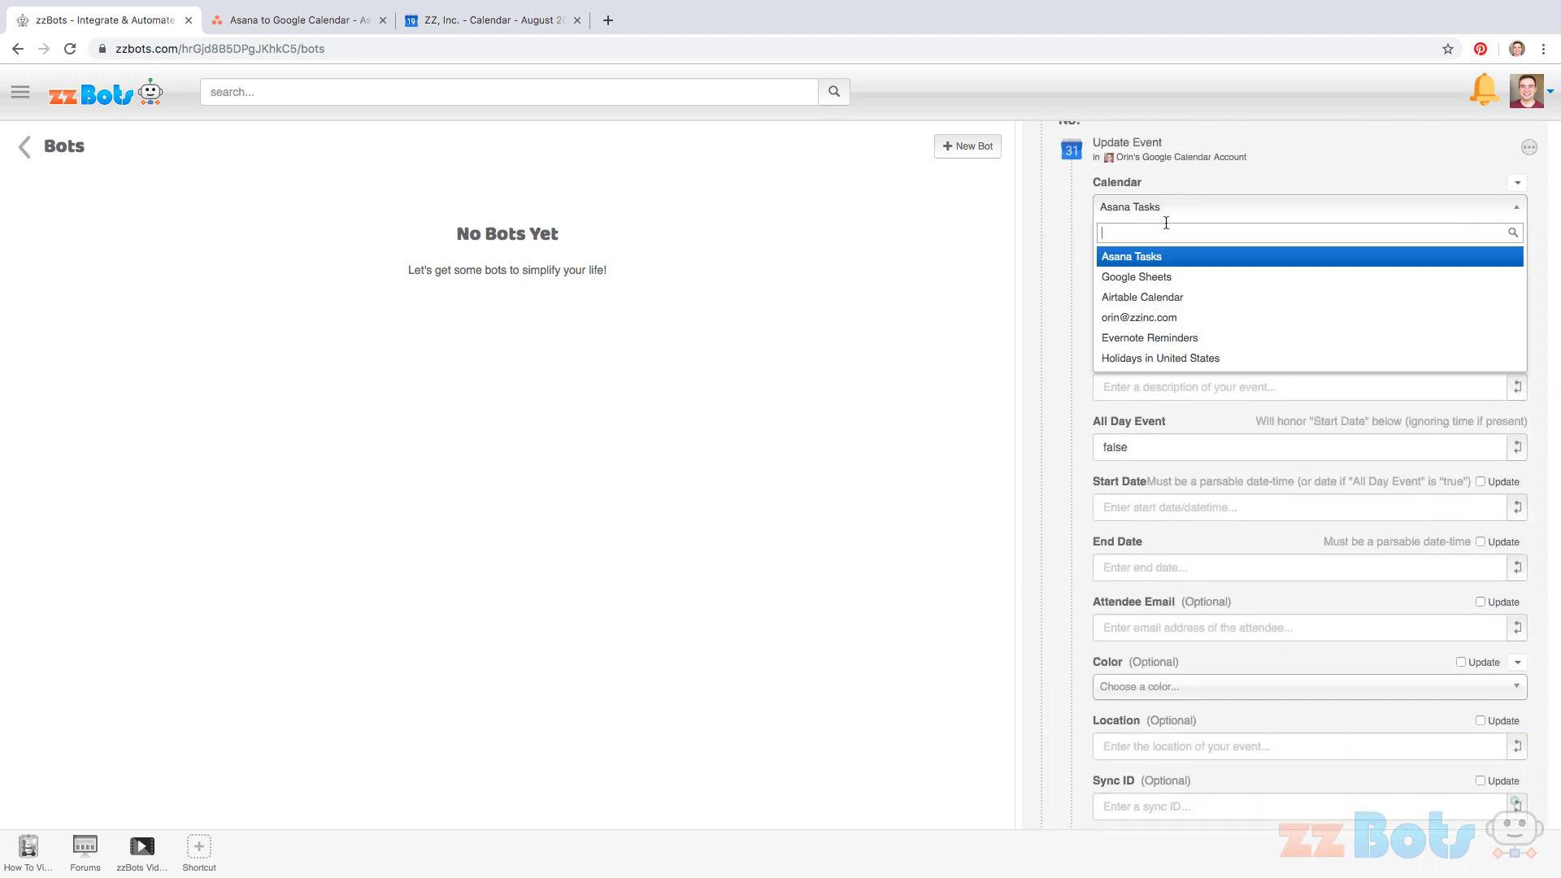
click(1160, 257)
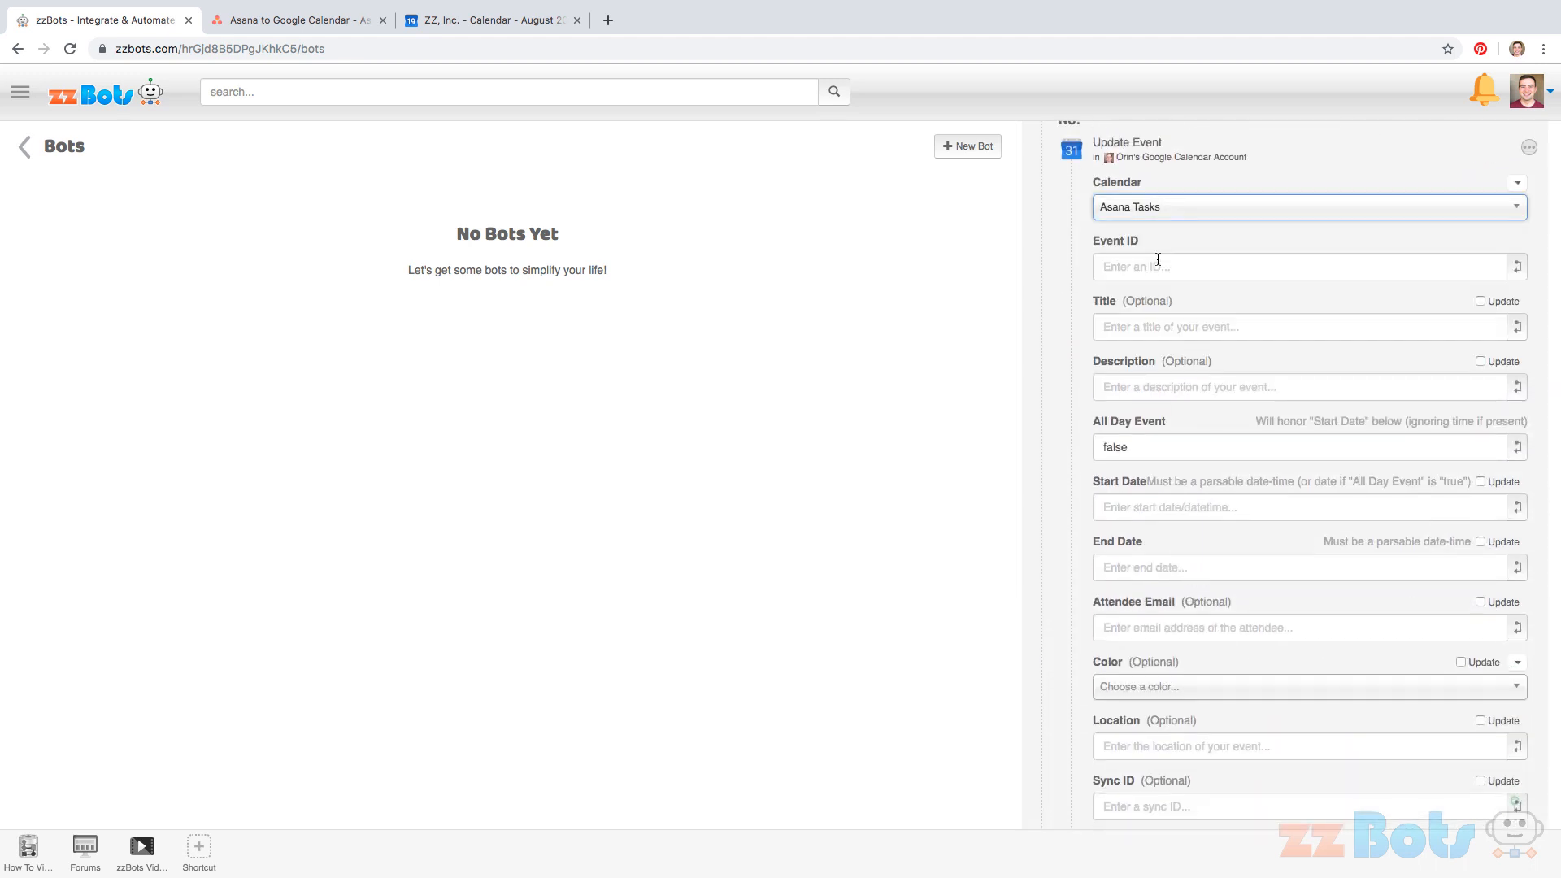
Map the Update Event action's Event ID to the Asana task's Sync ID
click(1158, 260)
click(1518, 267)
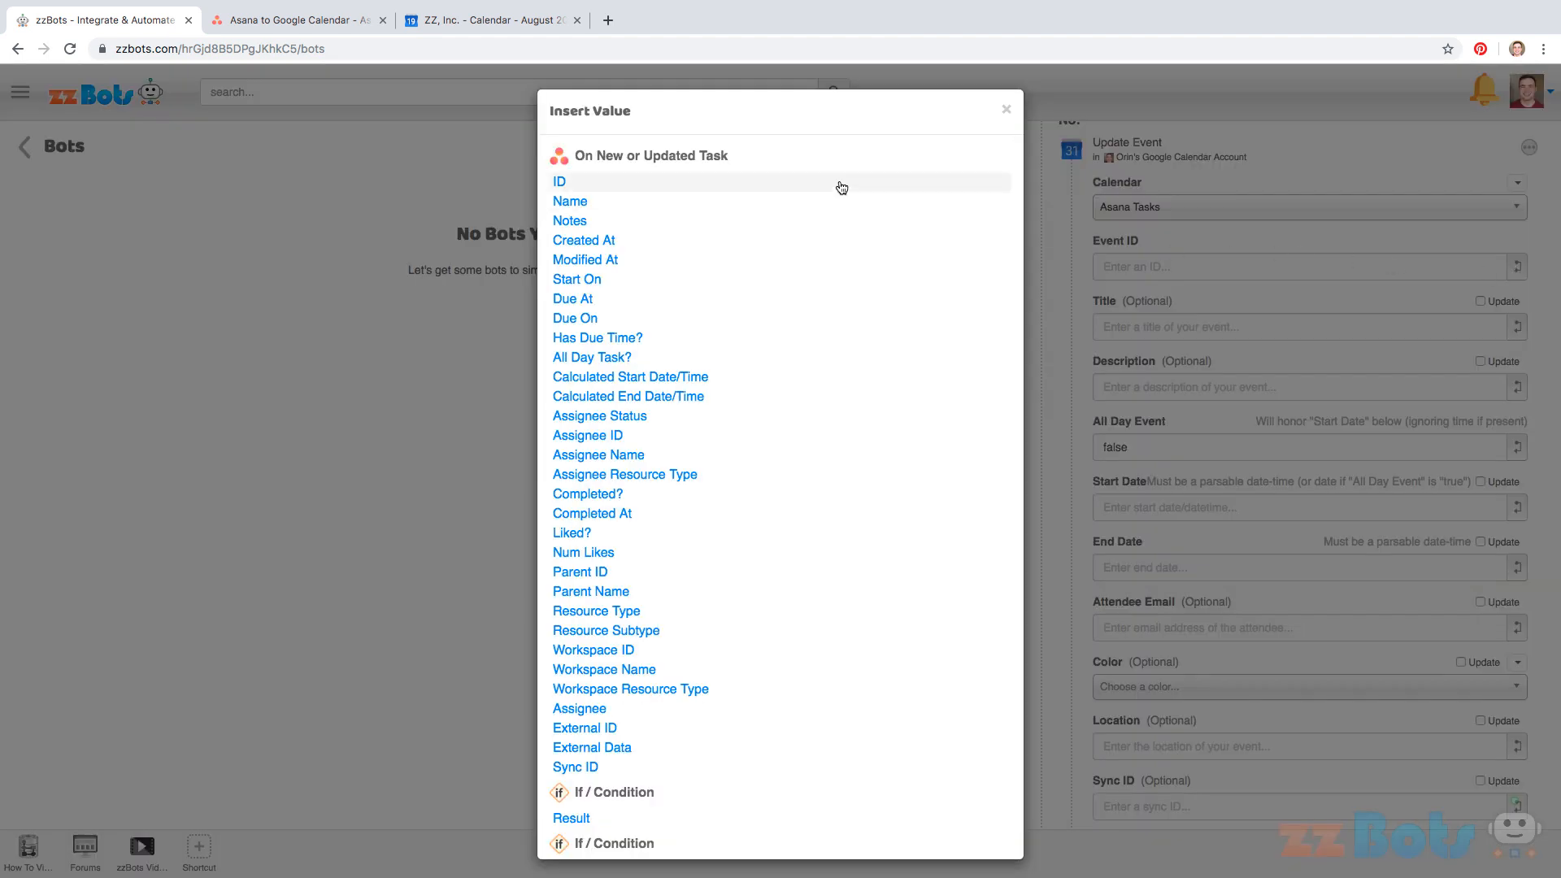
click(670, 767)
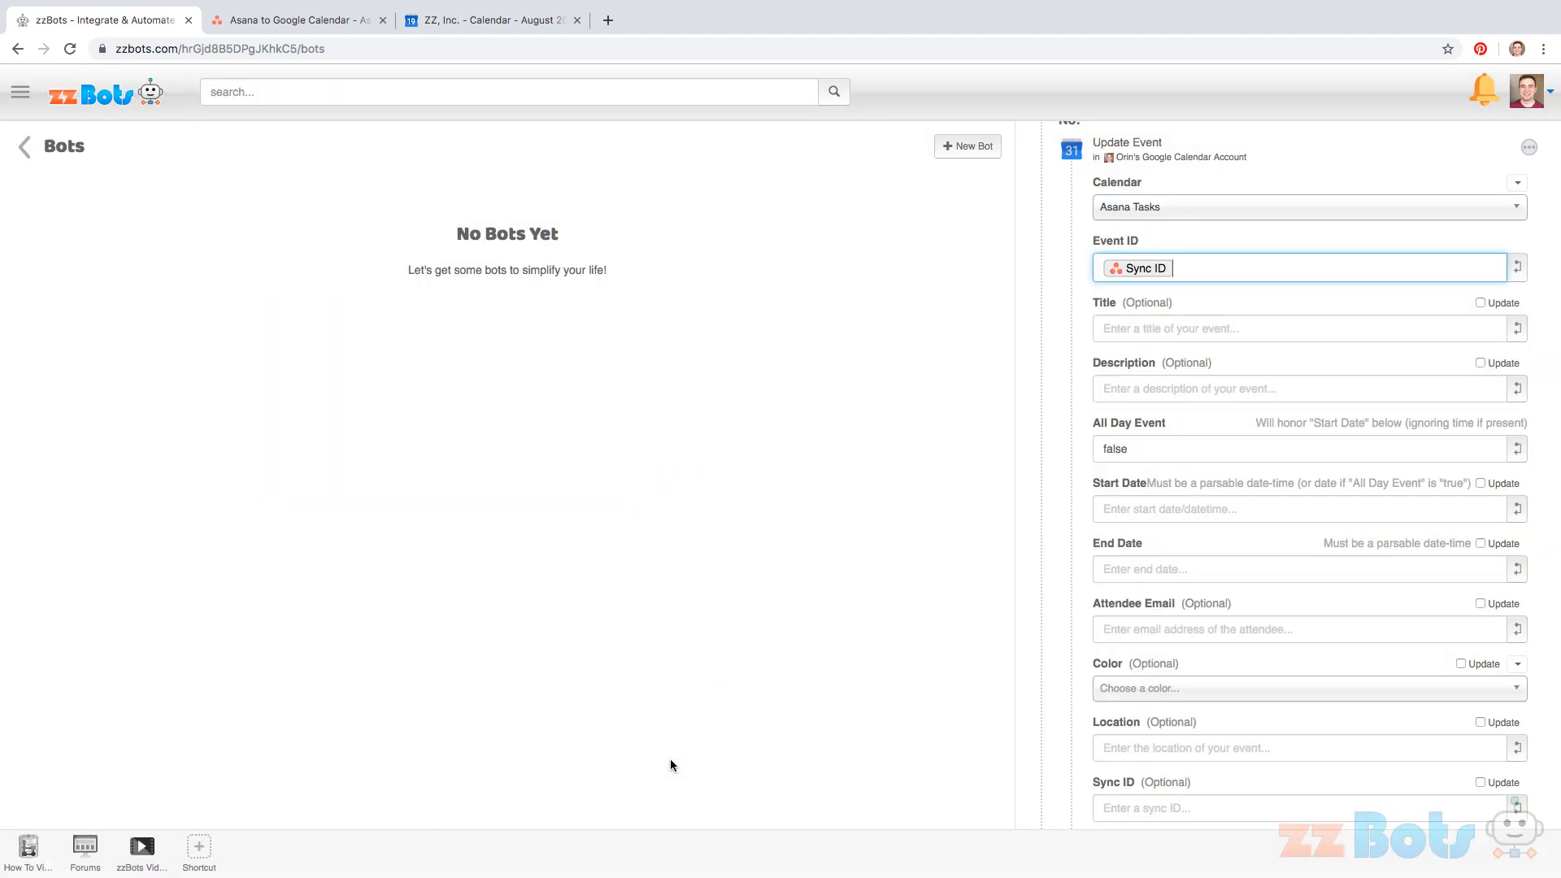
Map the Update Event action's Title to the Asana task's Name and its Description to Notes
click(1518, 328)
click(574, 204)
click(1518, 390)
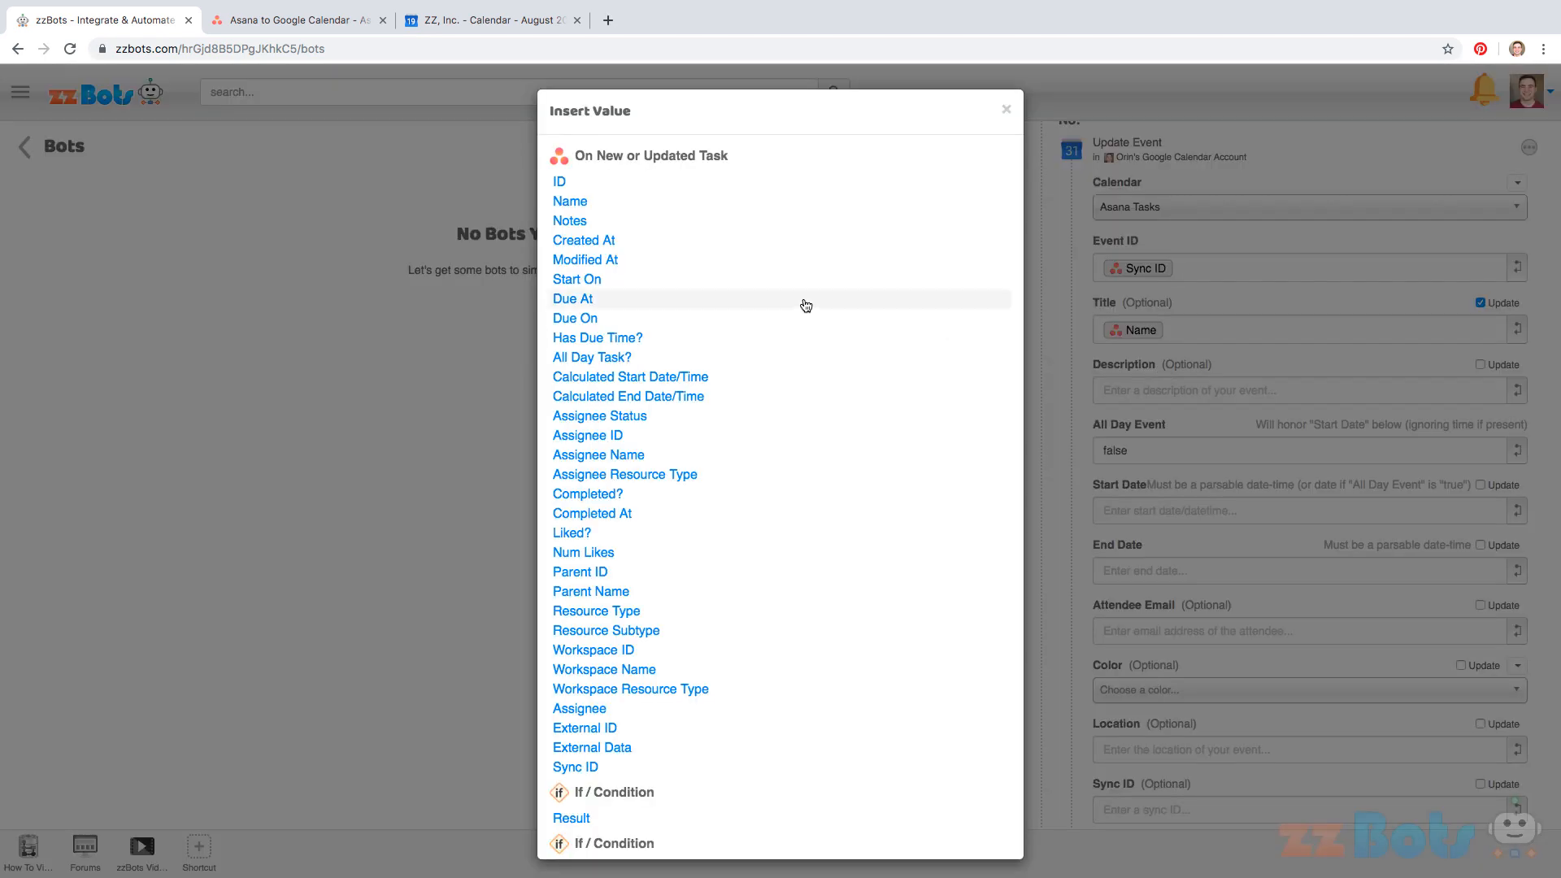
click(700, 222)
Replace the Update Event action's All Day Event value with the Asana task's All Day Task?
click(1366, 453)
key(super+a)
key(BackSpace)
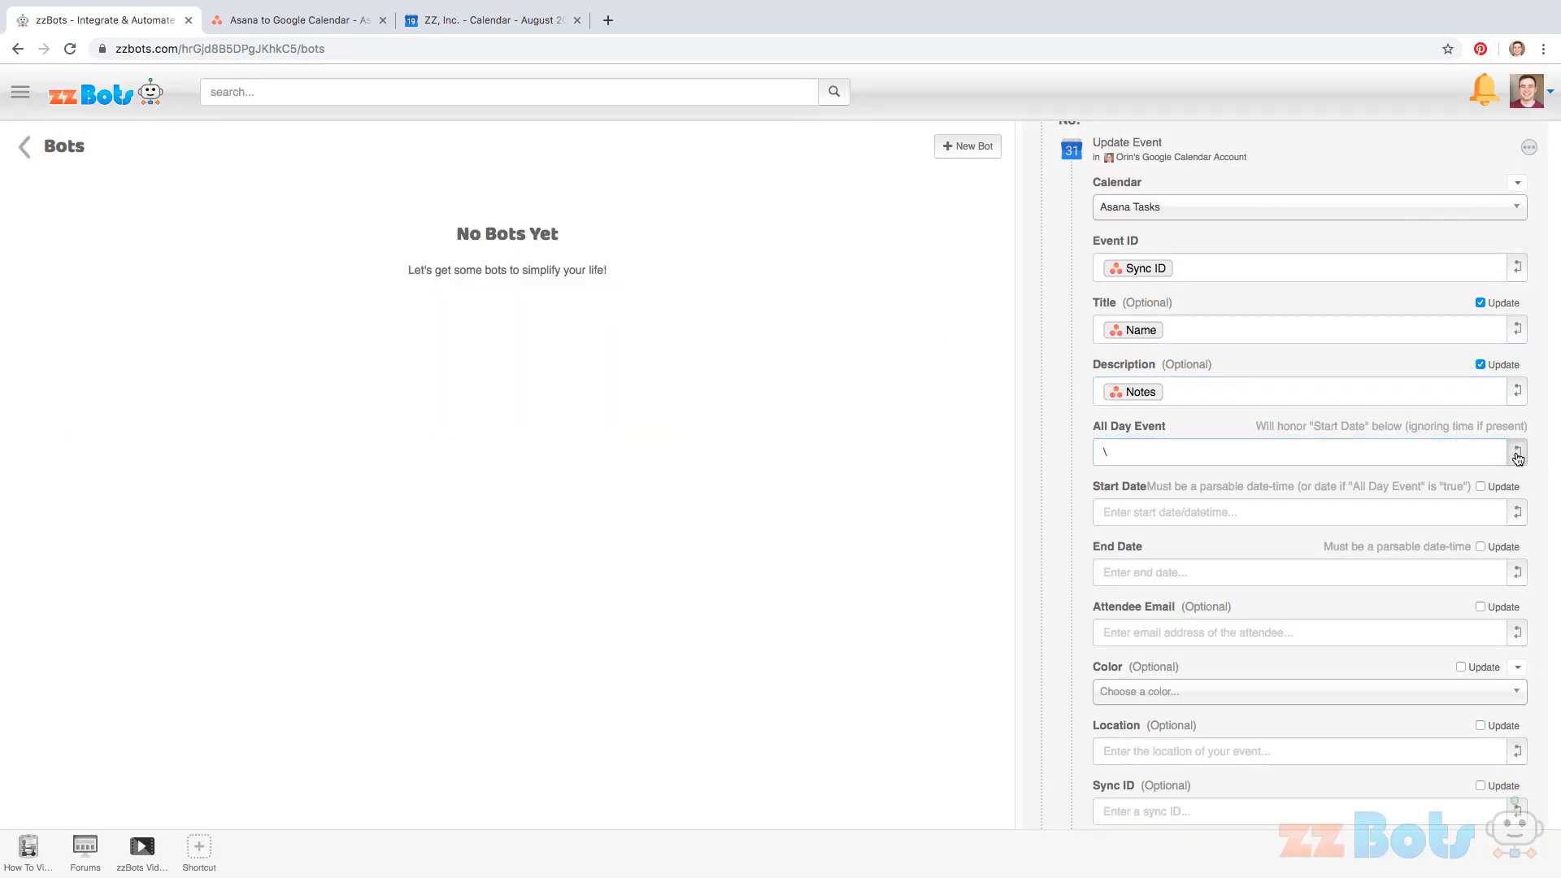
click(1518, 452)
click(592, 357)
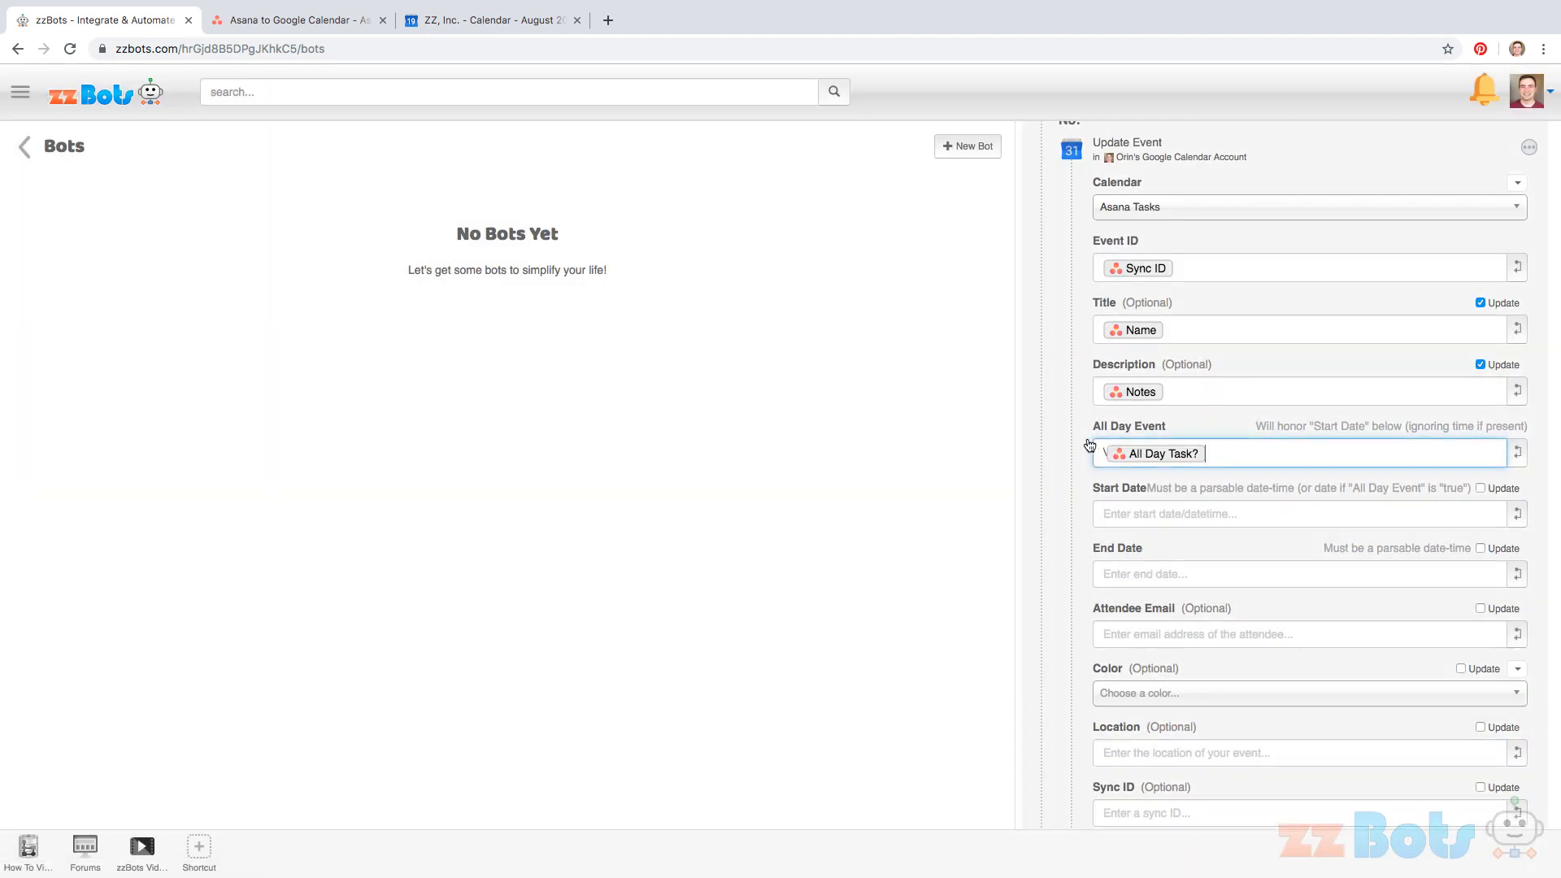
Map the Update Event action's Start Date to Calculated Start Date/Time and its End Date to Calculated End Date/Time
click(1518, 514)
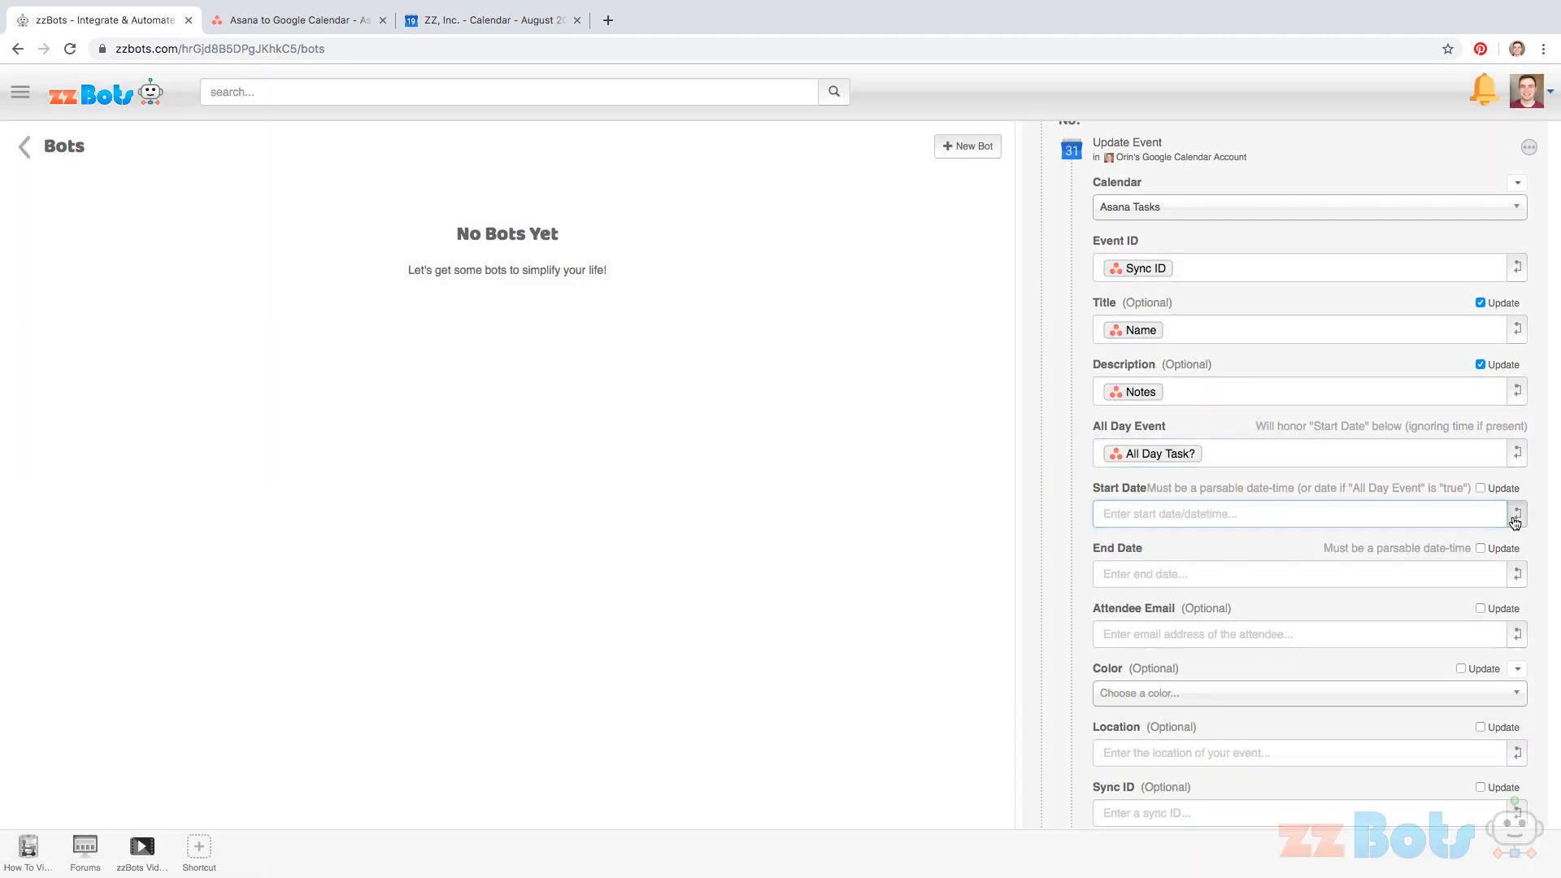
click(657, 382)
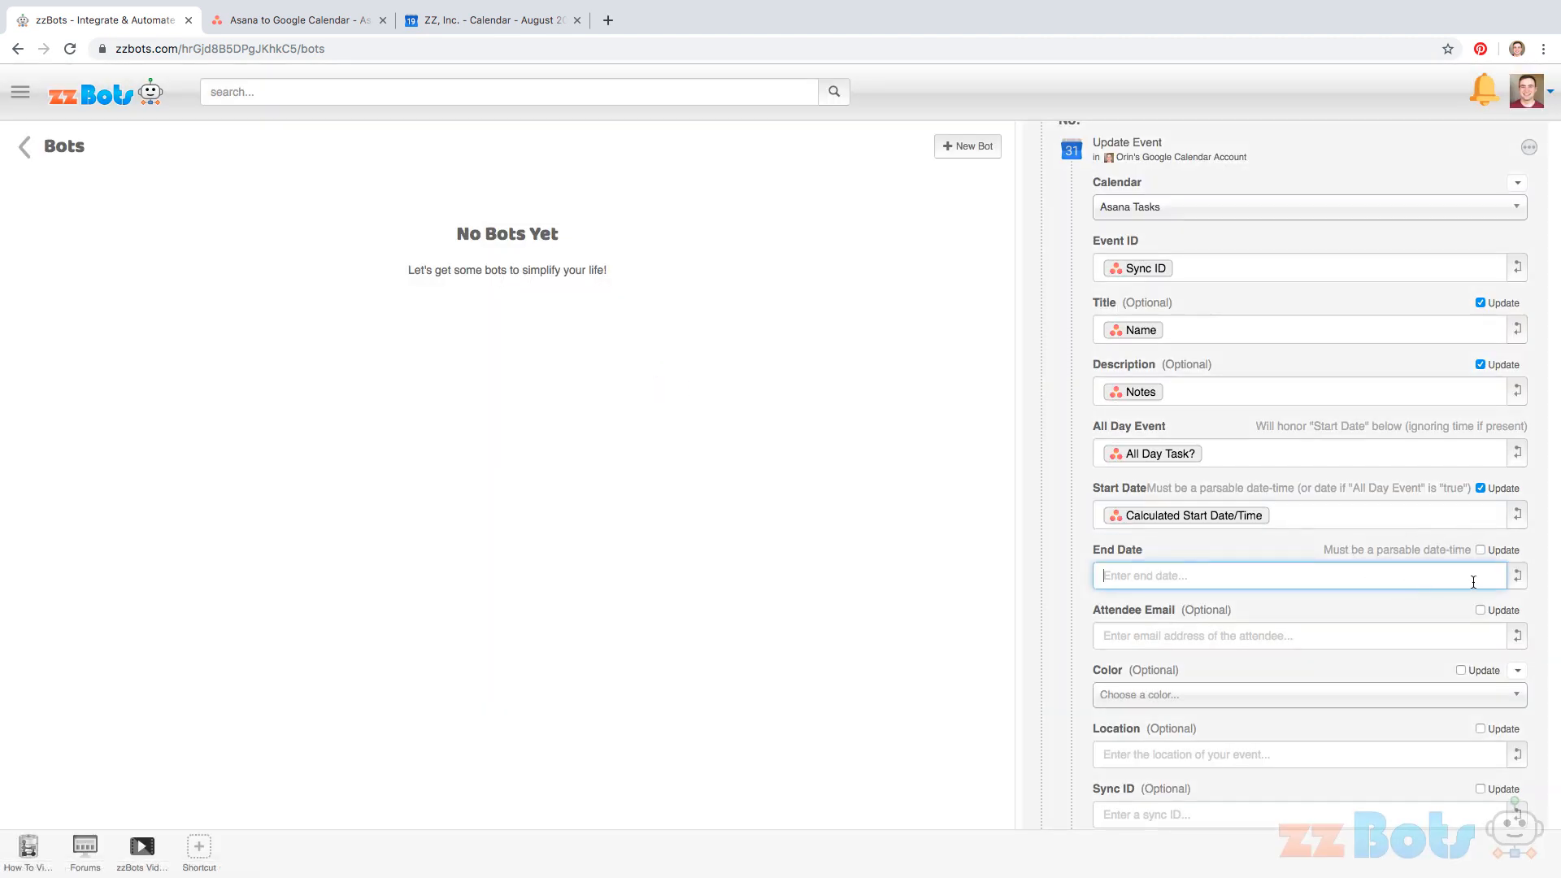
click(1518, 574)
click(692, 401)
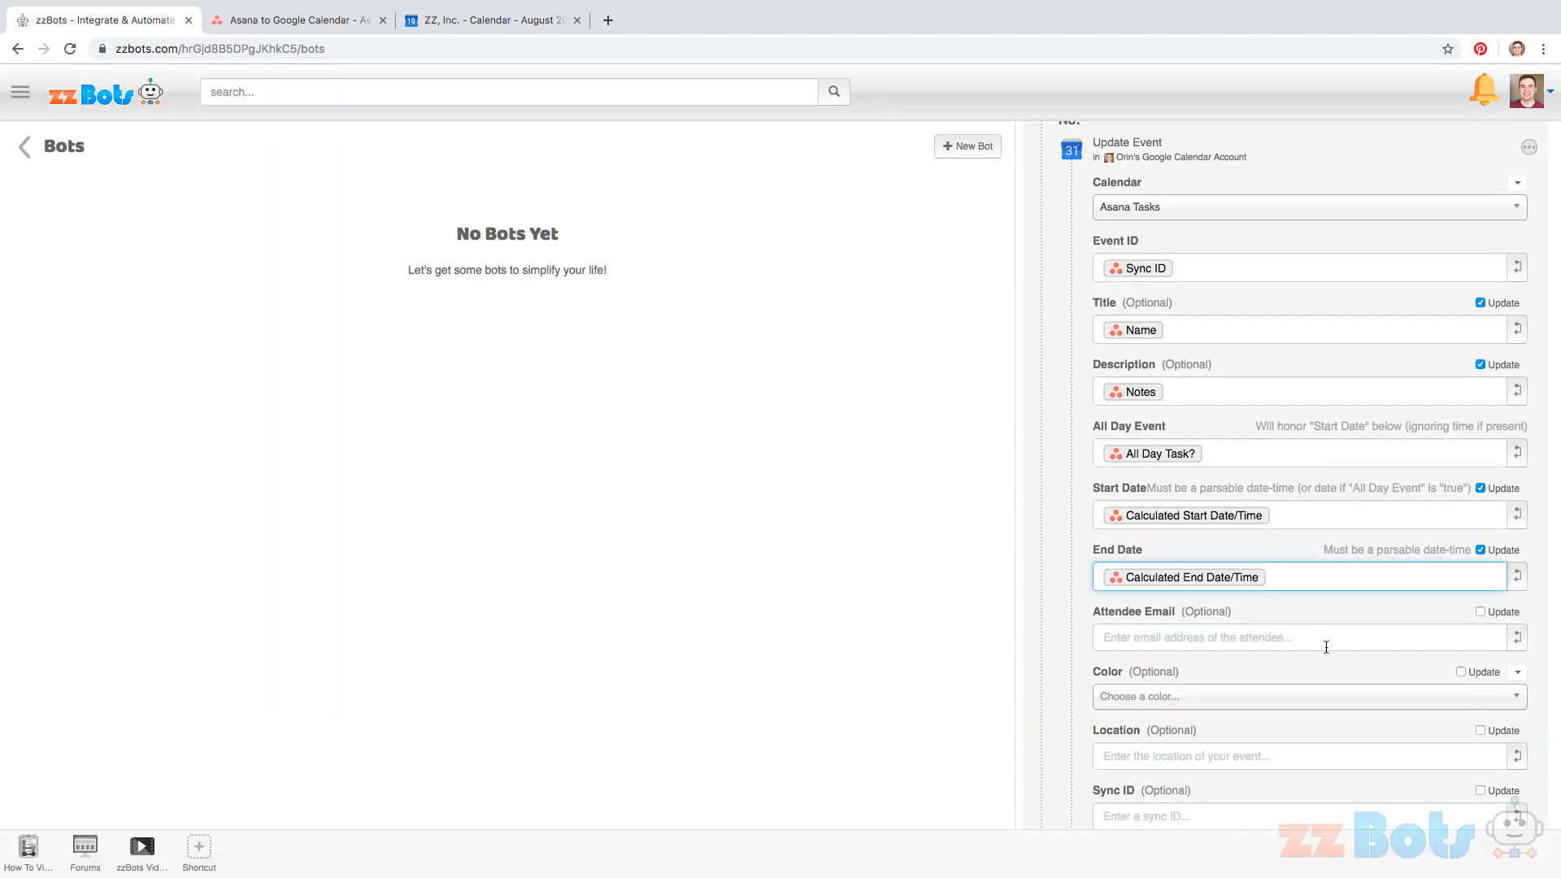
Map the Update Event action's Sync ID to the Asana task's ID and save the bot
scroll(1327, 659, down, 2)
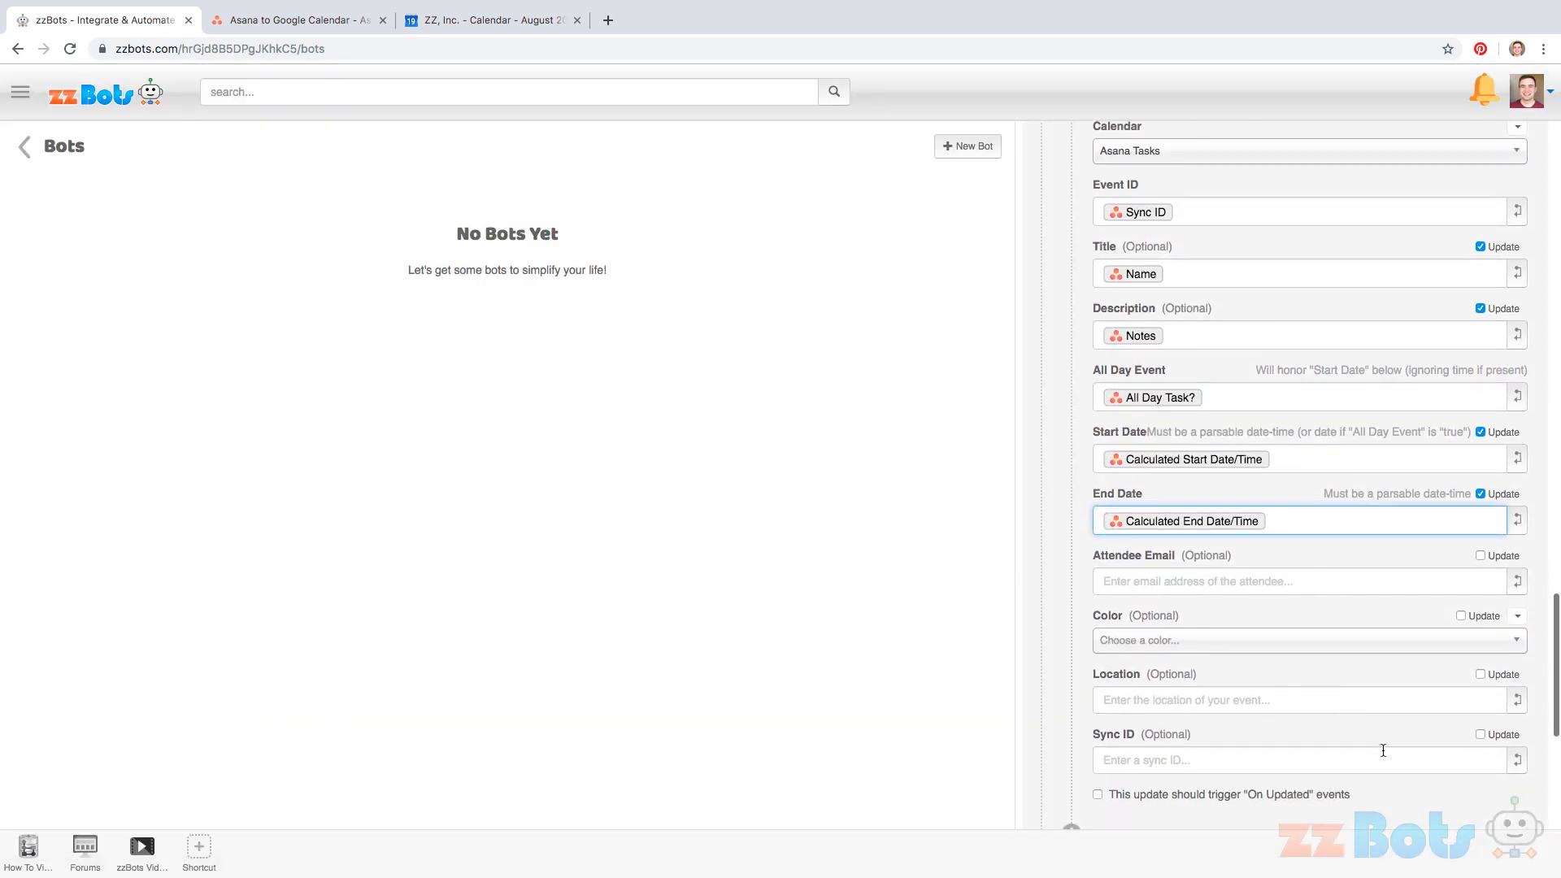
click(1383, 758)
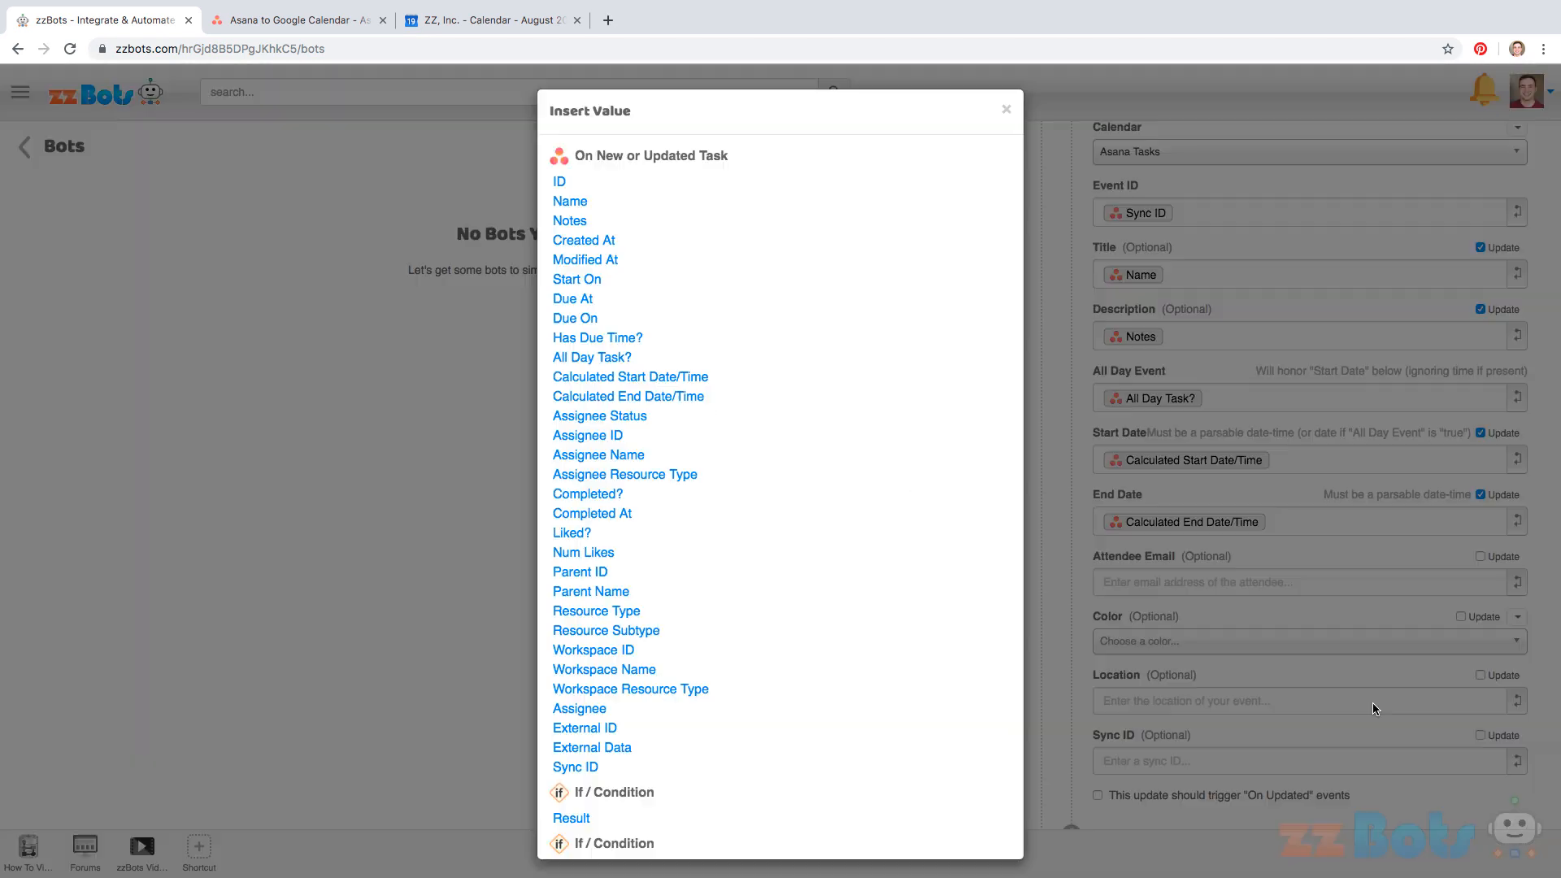
click(565, 182)
scroll(1427, 454, down, 3)
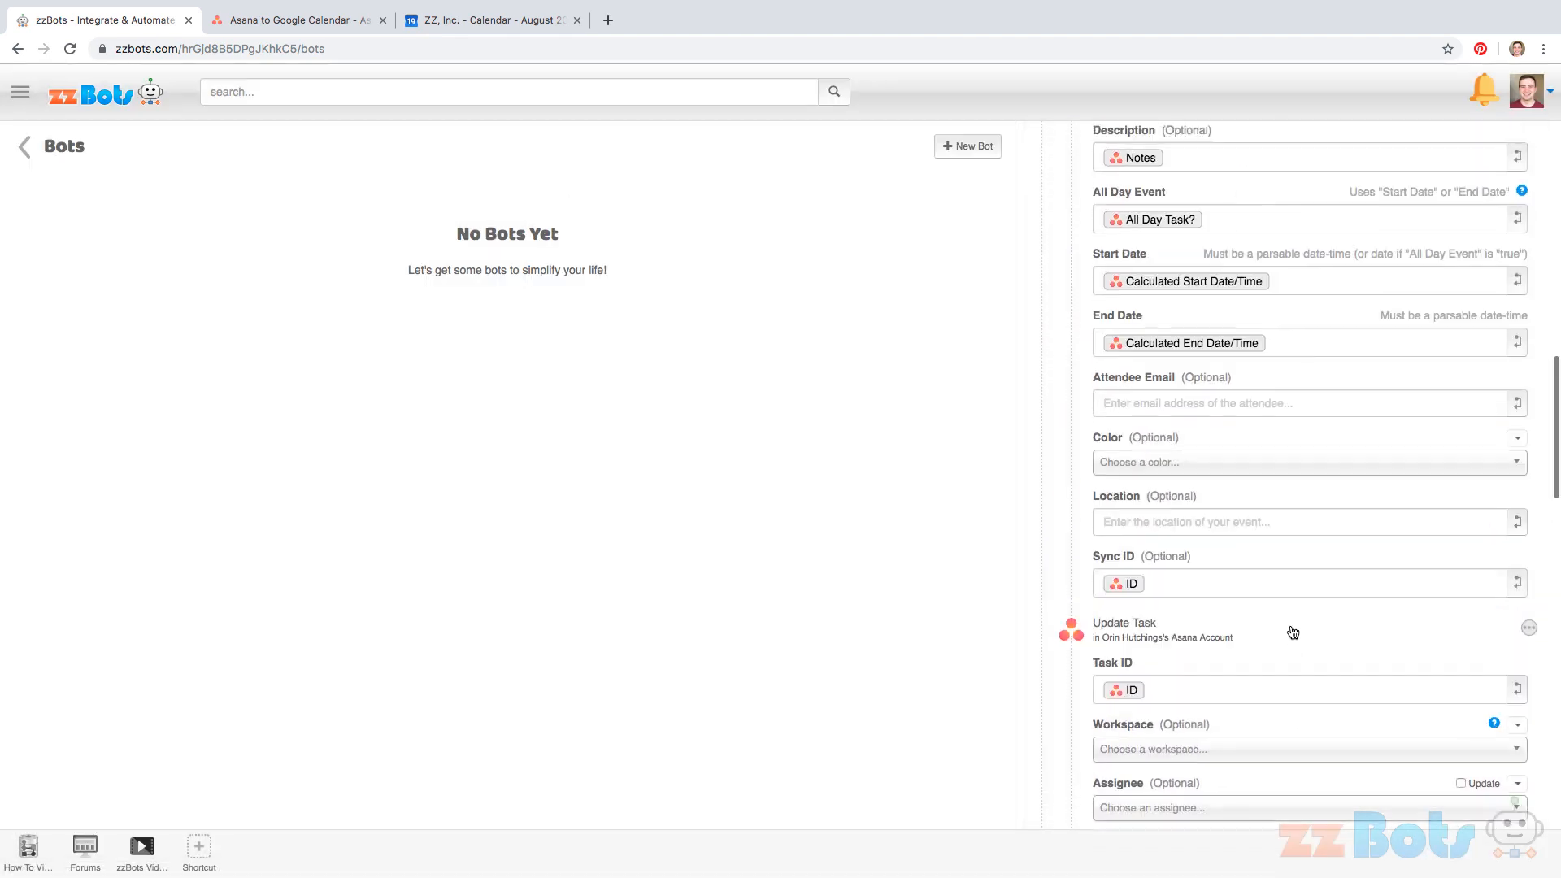
scroll(1290, 631, up, 20)
click(1516, 150)
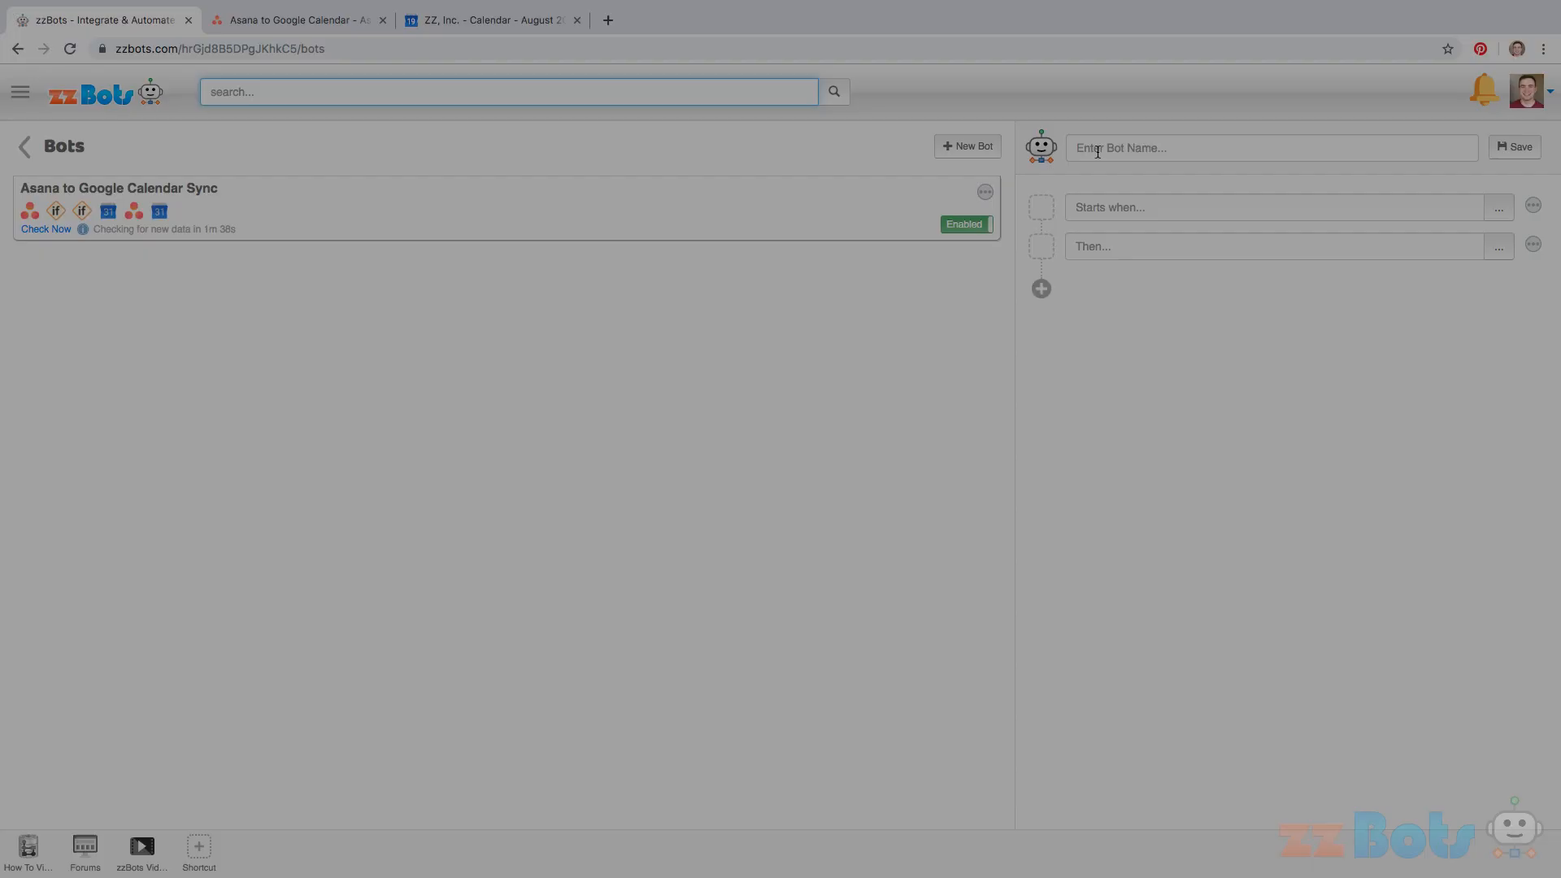
Name the new blank bot Google Calendar to Asana Sync
click(1124, 152)
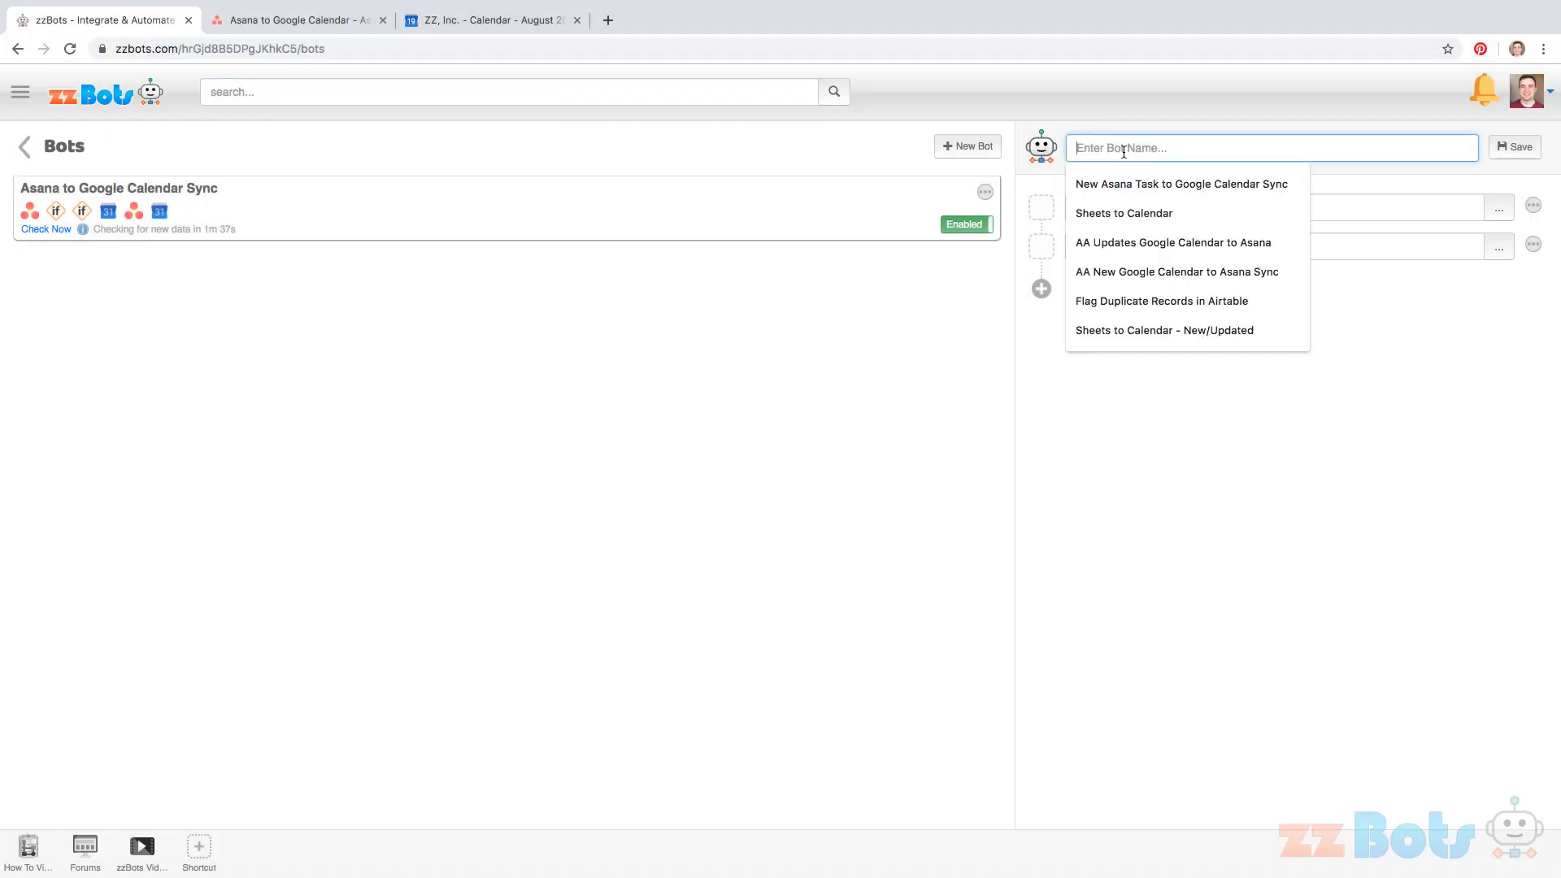
text(googl)
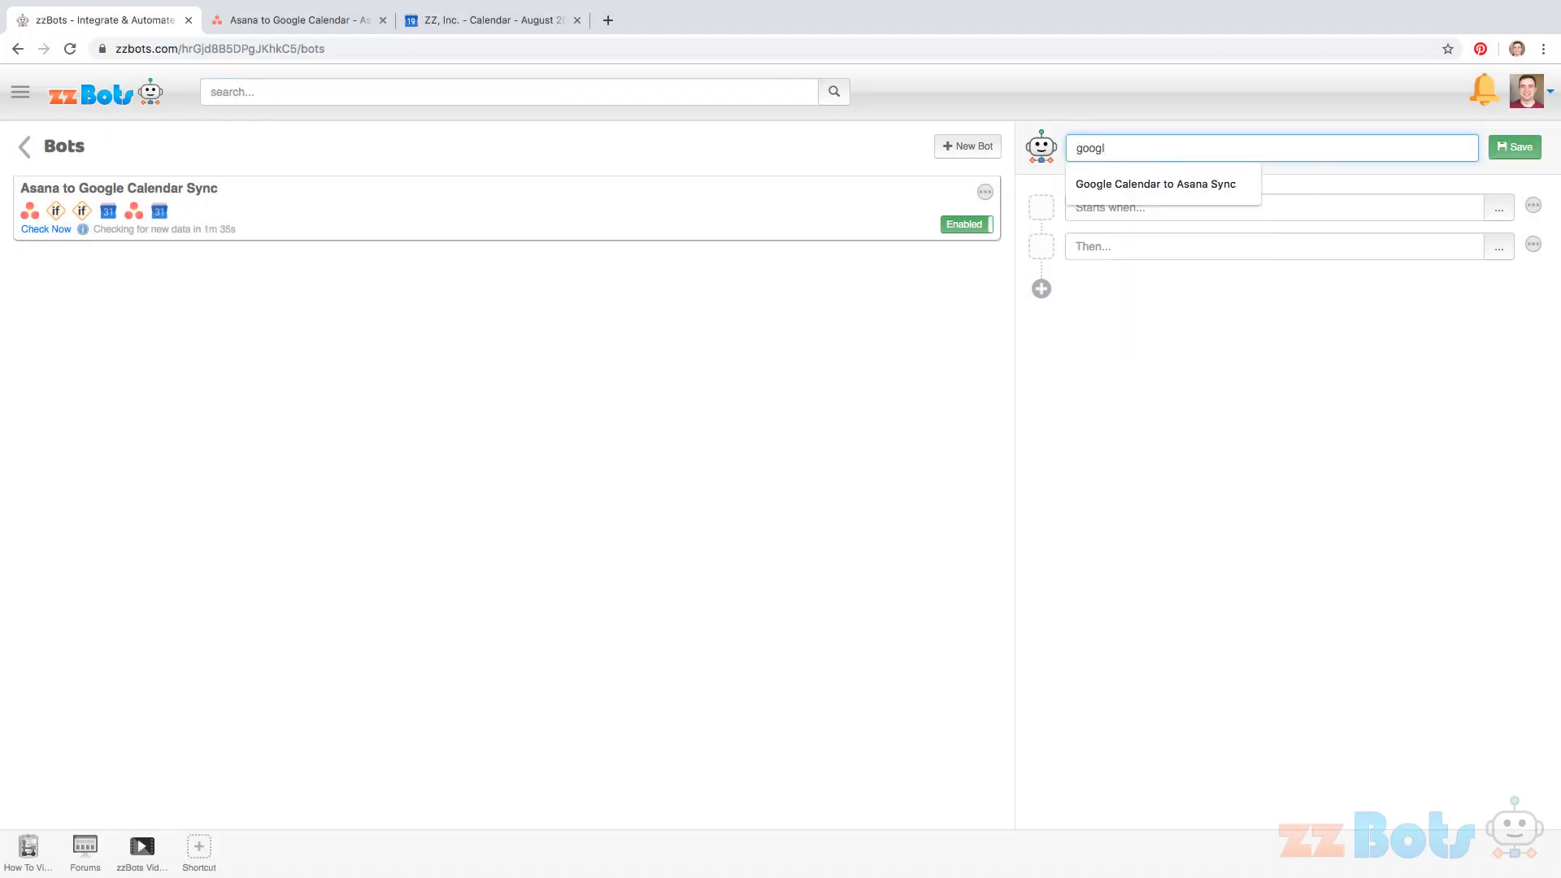
click(1233, 173)
Set the bot's trigger to Google Calendar's On New or Updated Event for the Asana Tasks calendar
click(1217, 203)
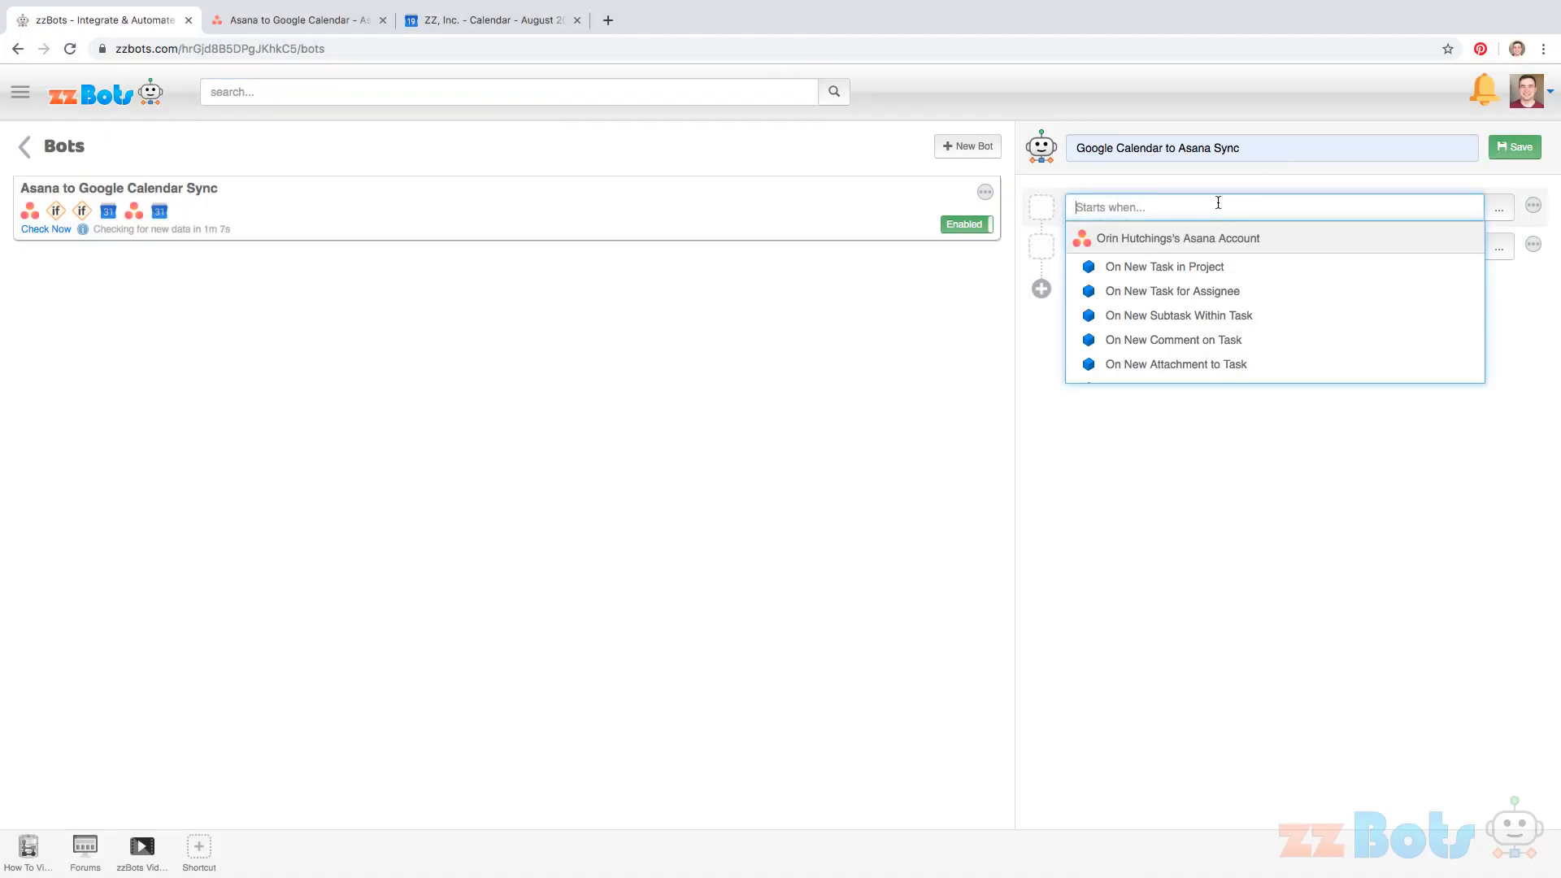
text(go cal)
click(1217, 241)
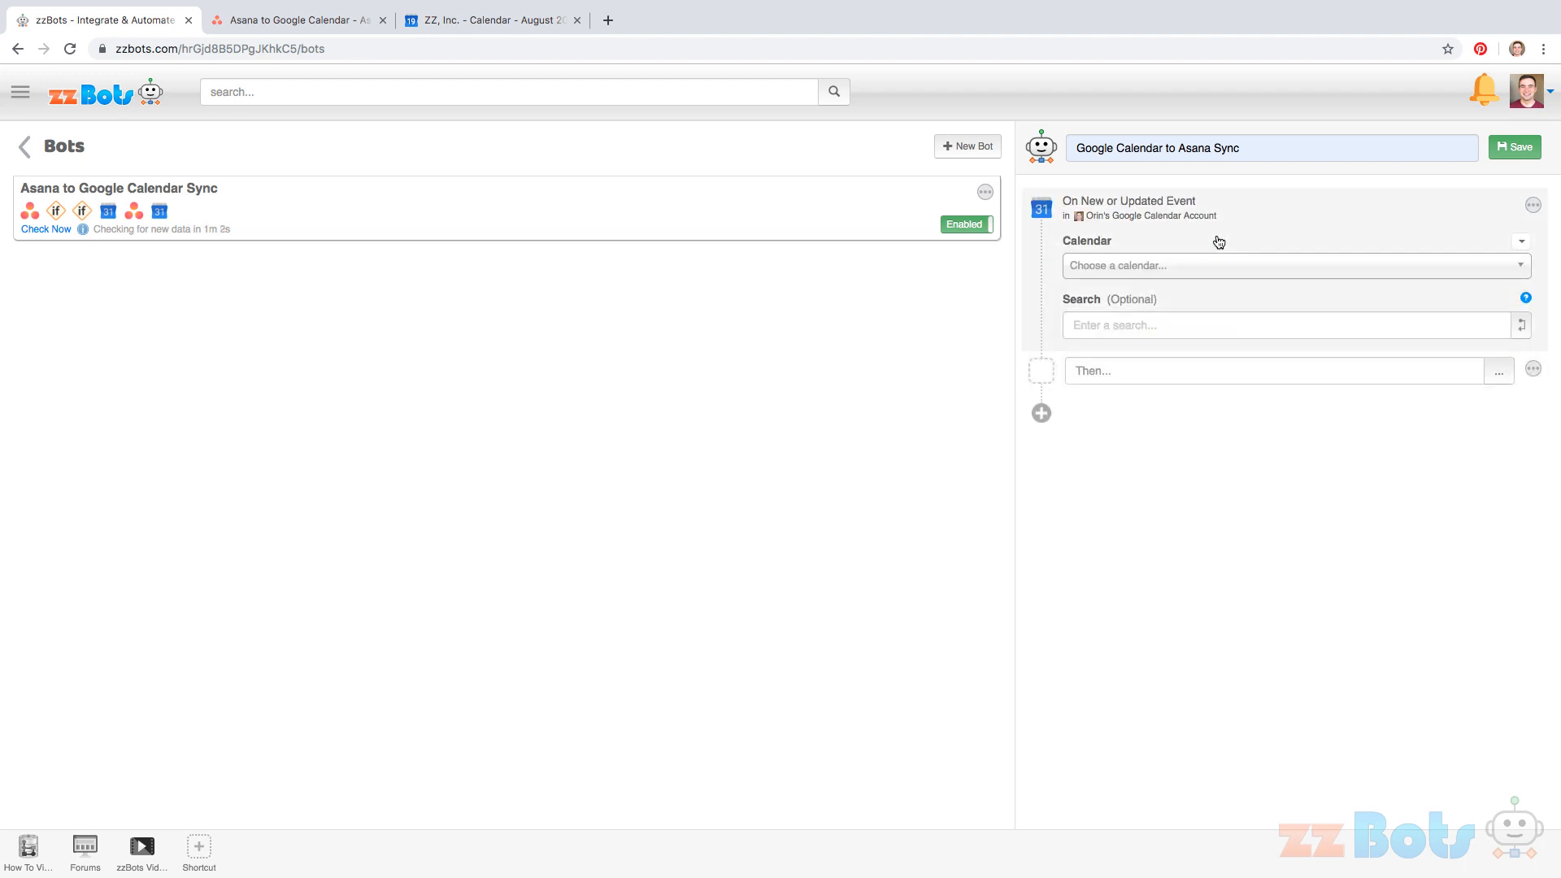
click(1216, 265)
click(1202, 316)
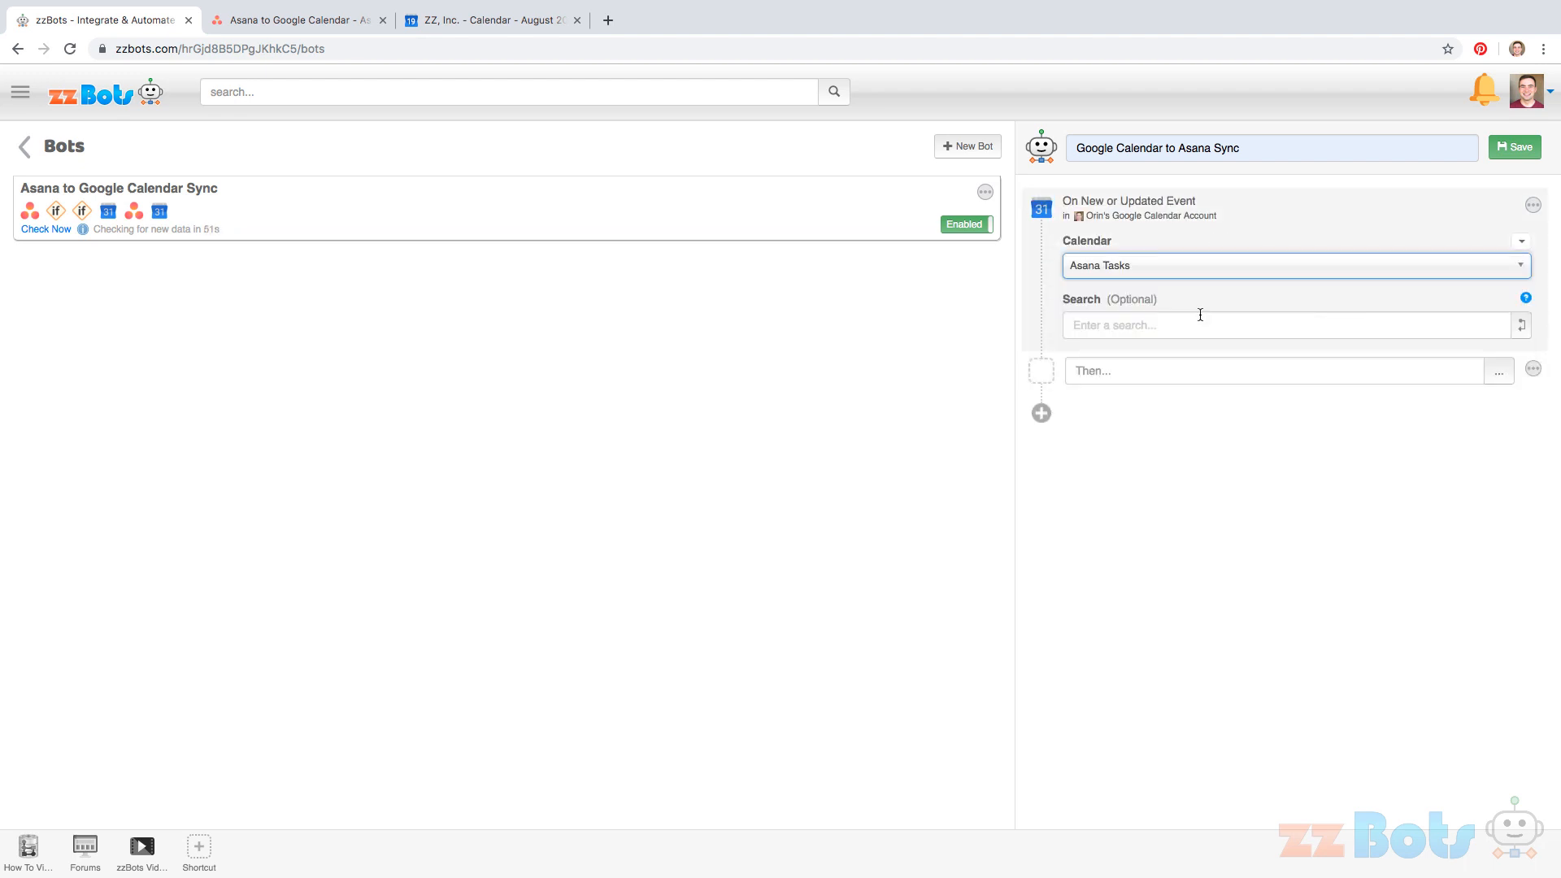
Add an If / Condition step with the calendar event's Sync ID as its first value
click(1200, 362)
text(if)
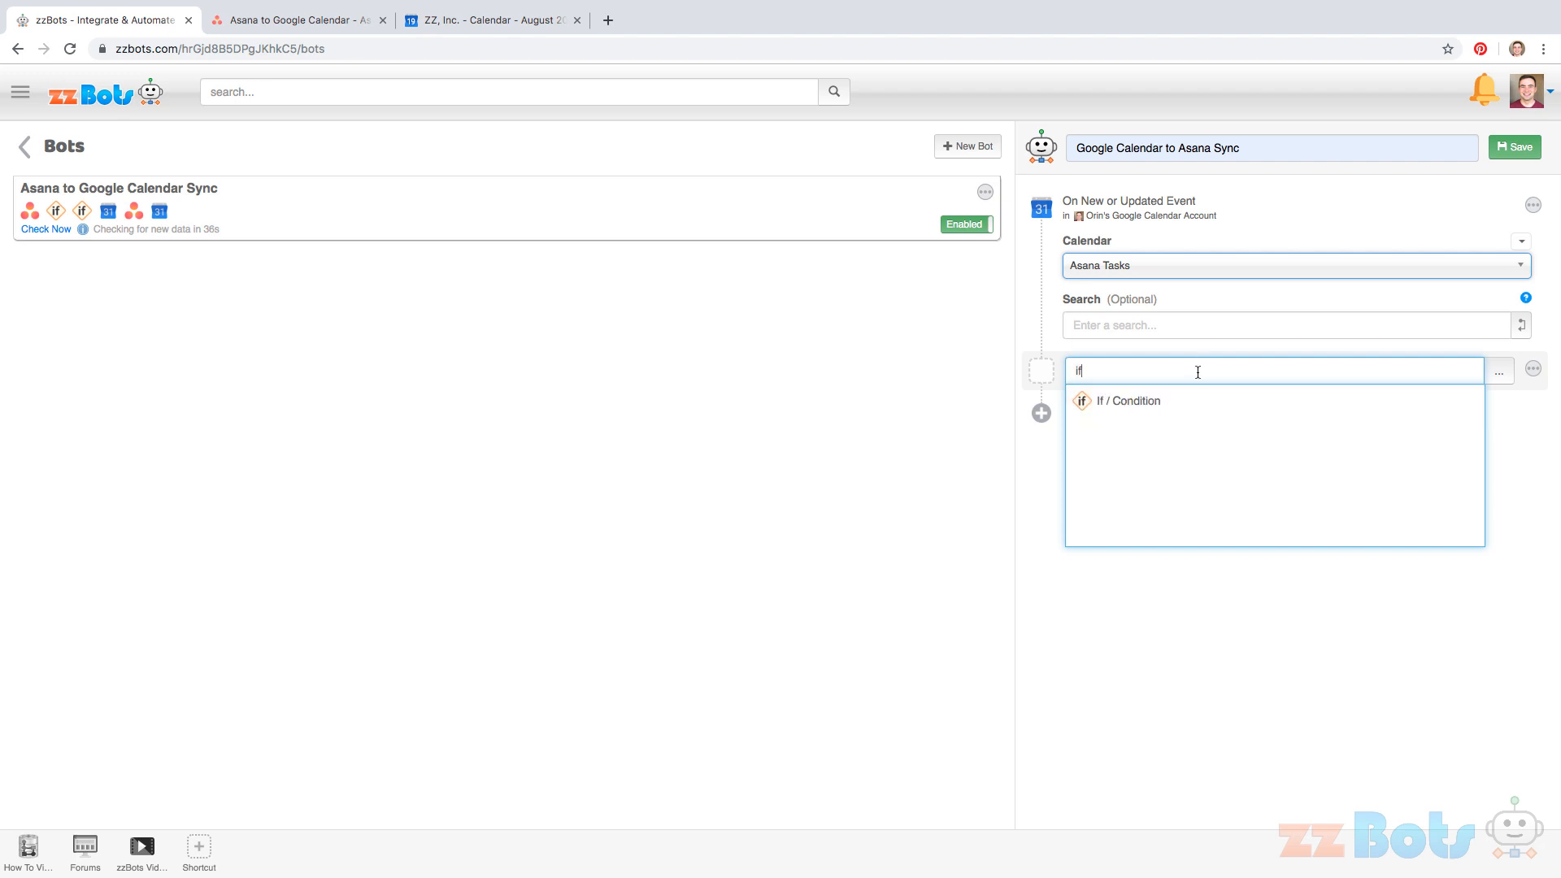
click(1171, 406)
click(1355, 412)
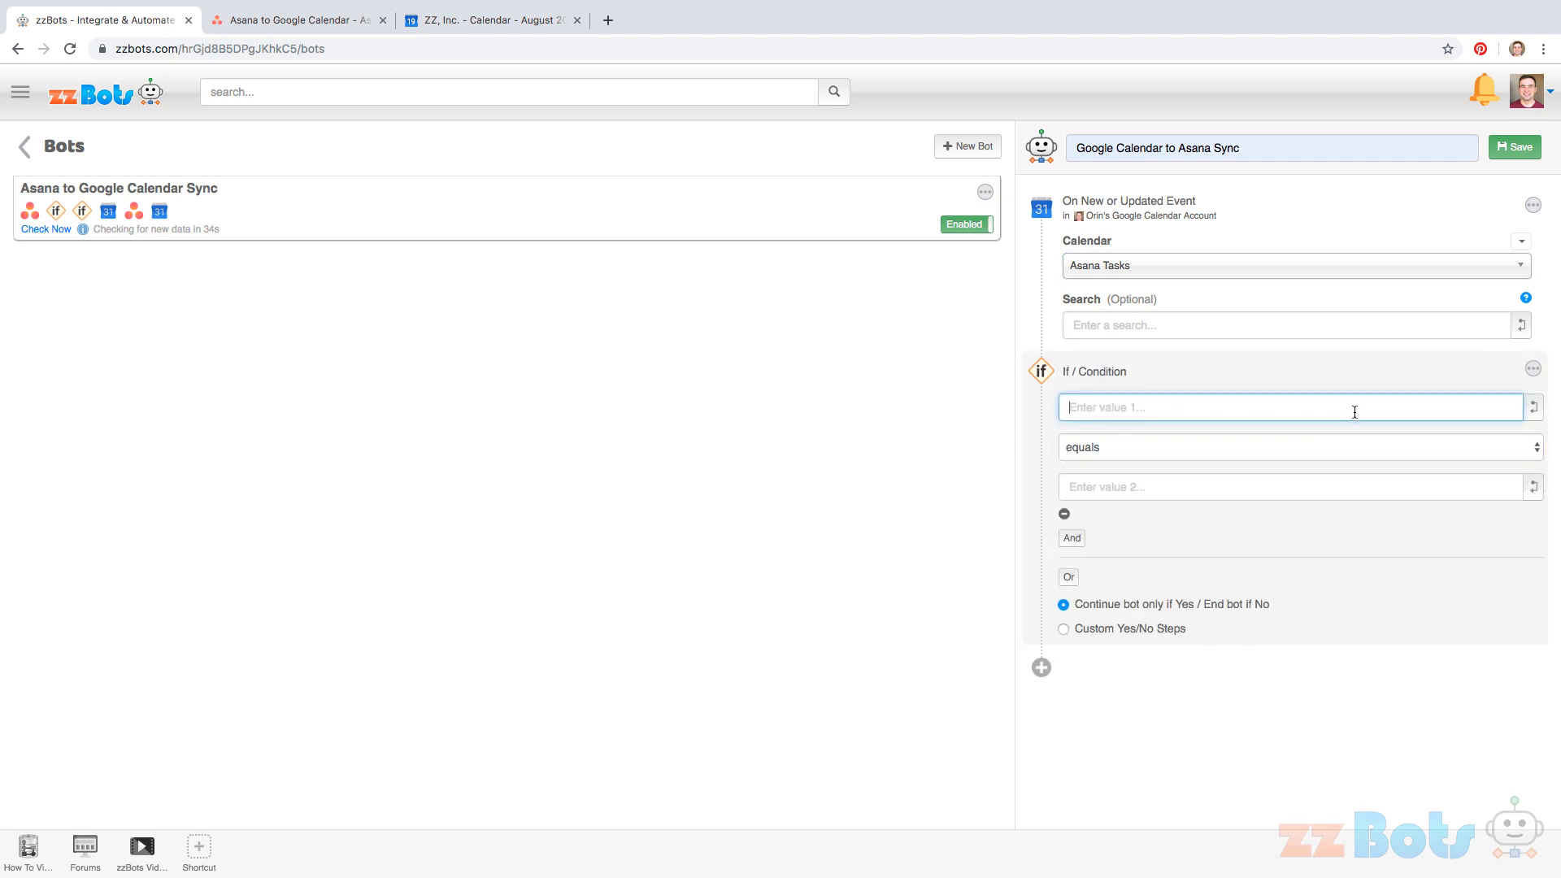
click(1532, 409)
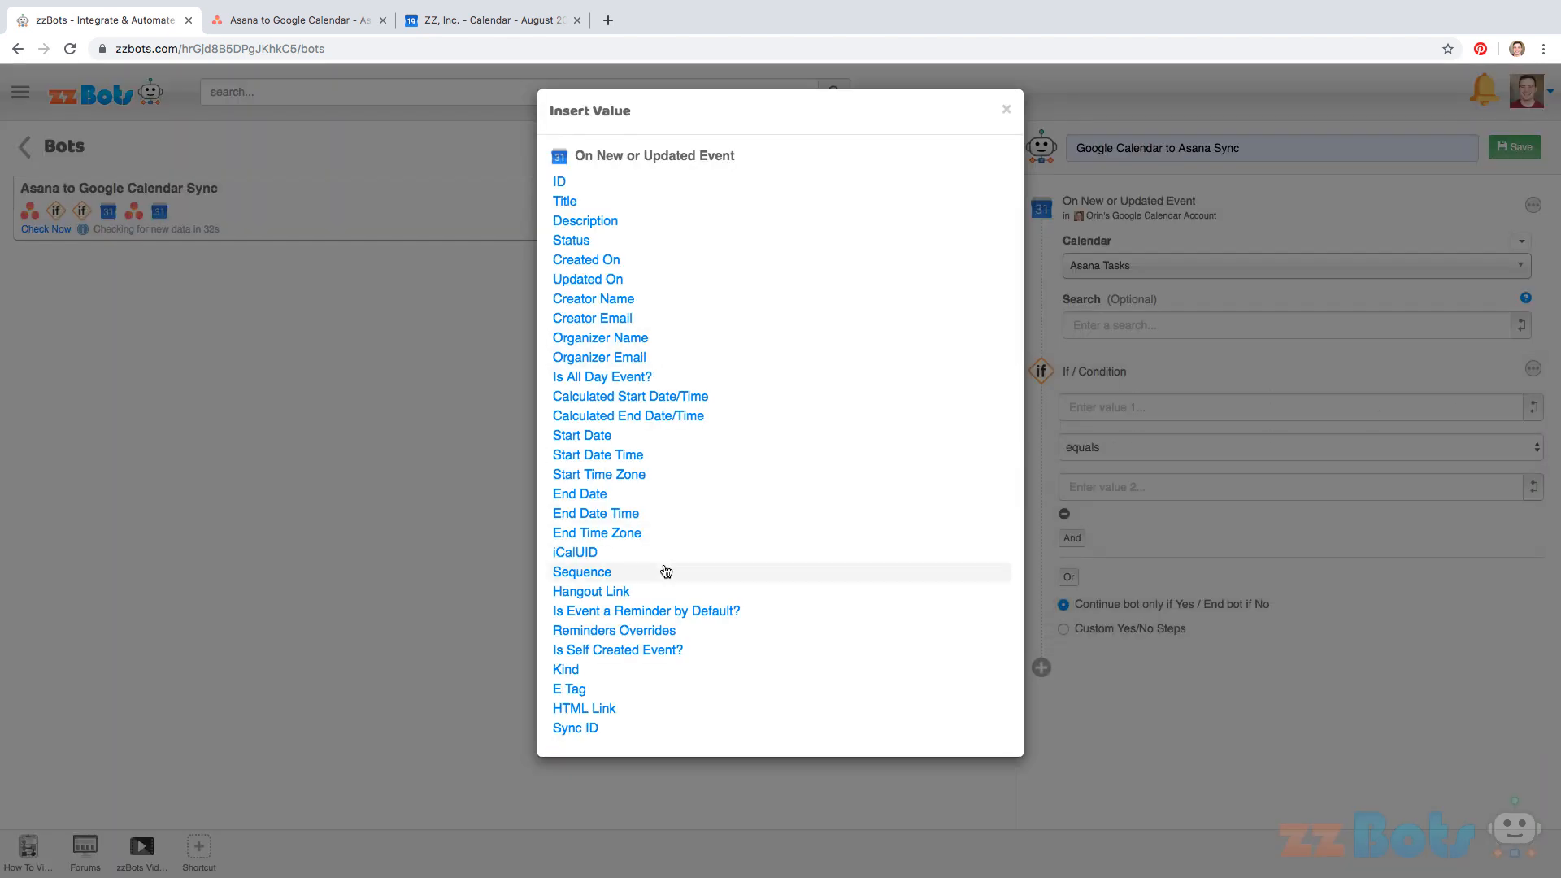
click(573, 727)
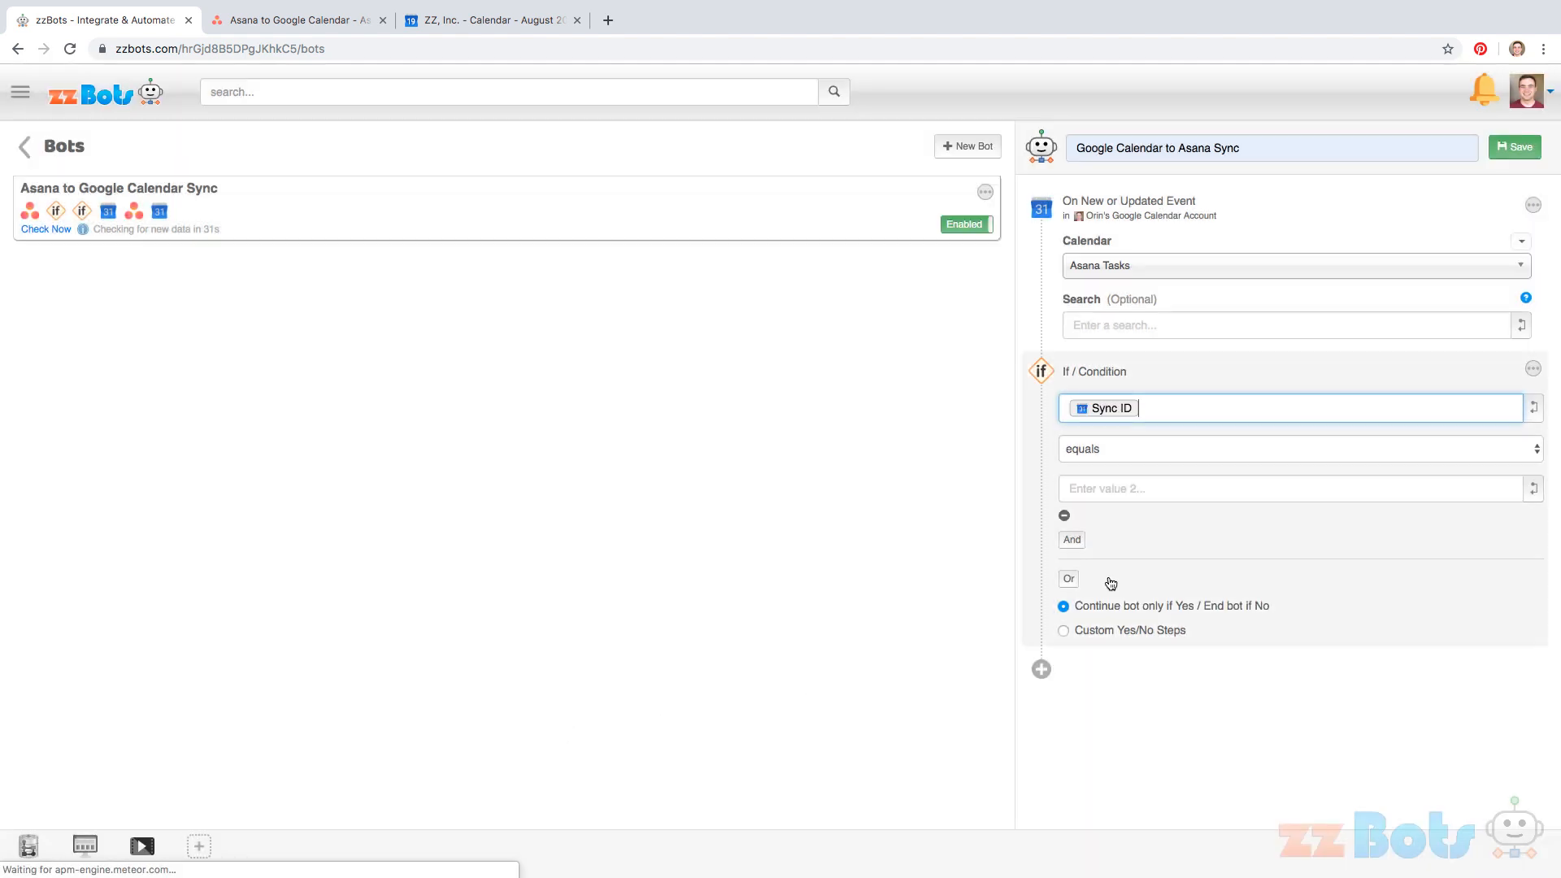
Set the condition's operator to is empty and choose Custom Yes/No Steps
click(1154, 449)
click(1117, 574)
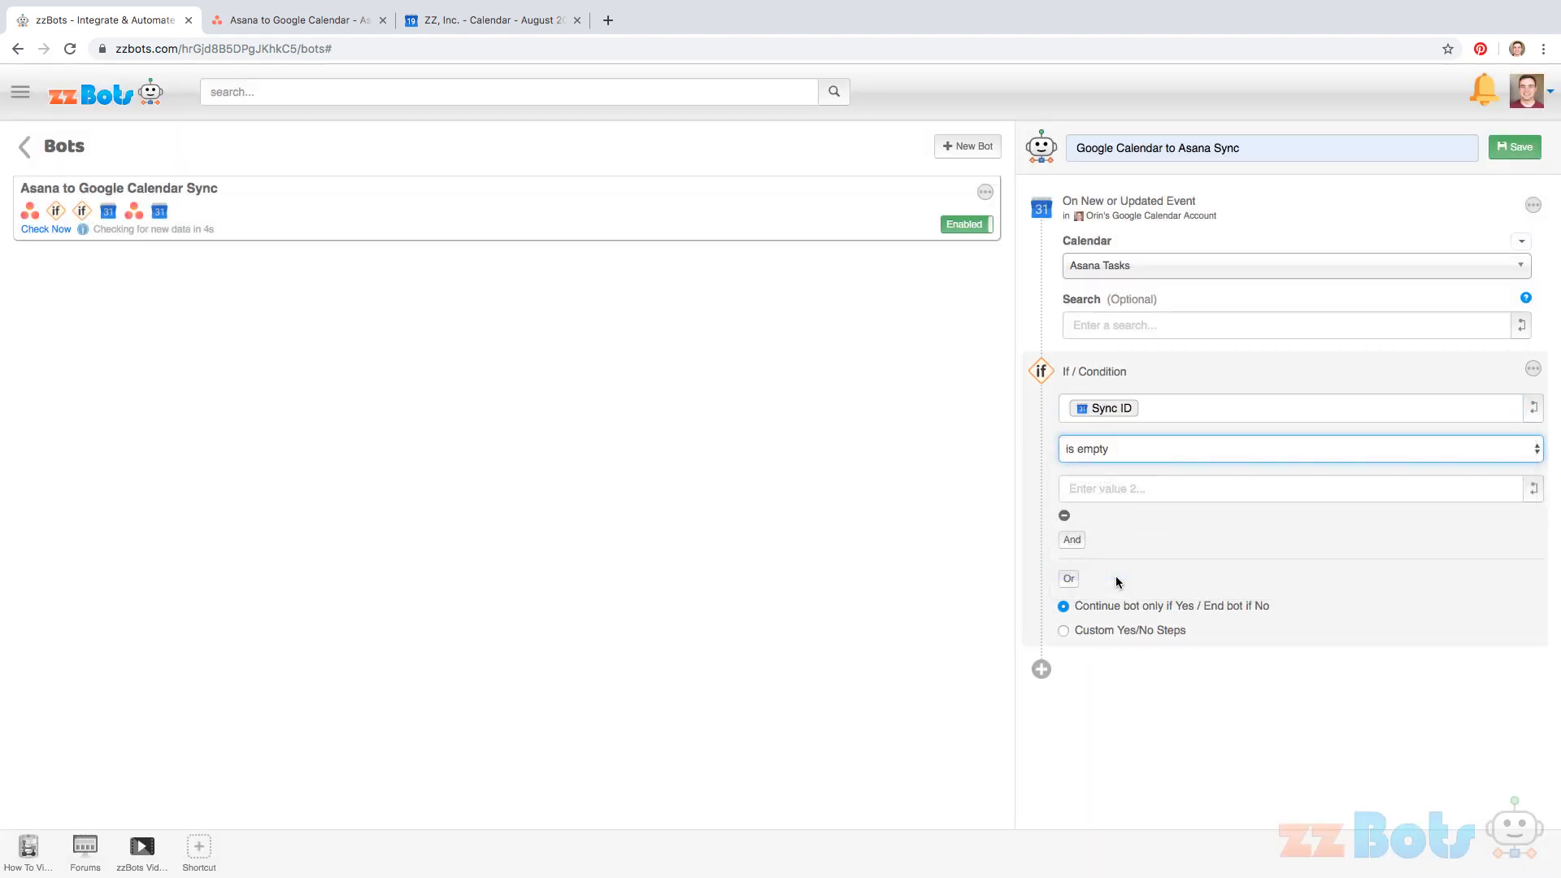
click(1064, 631)
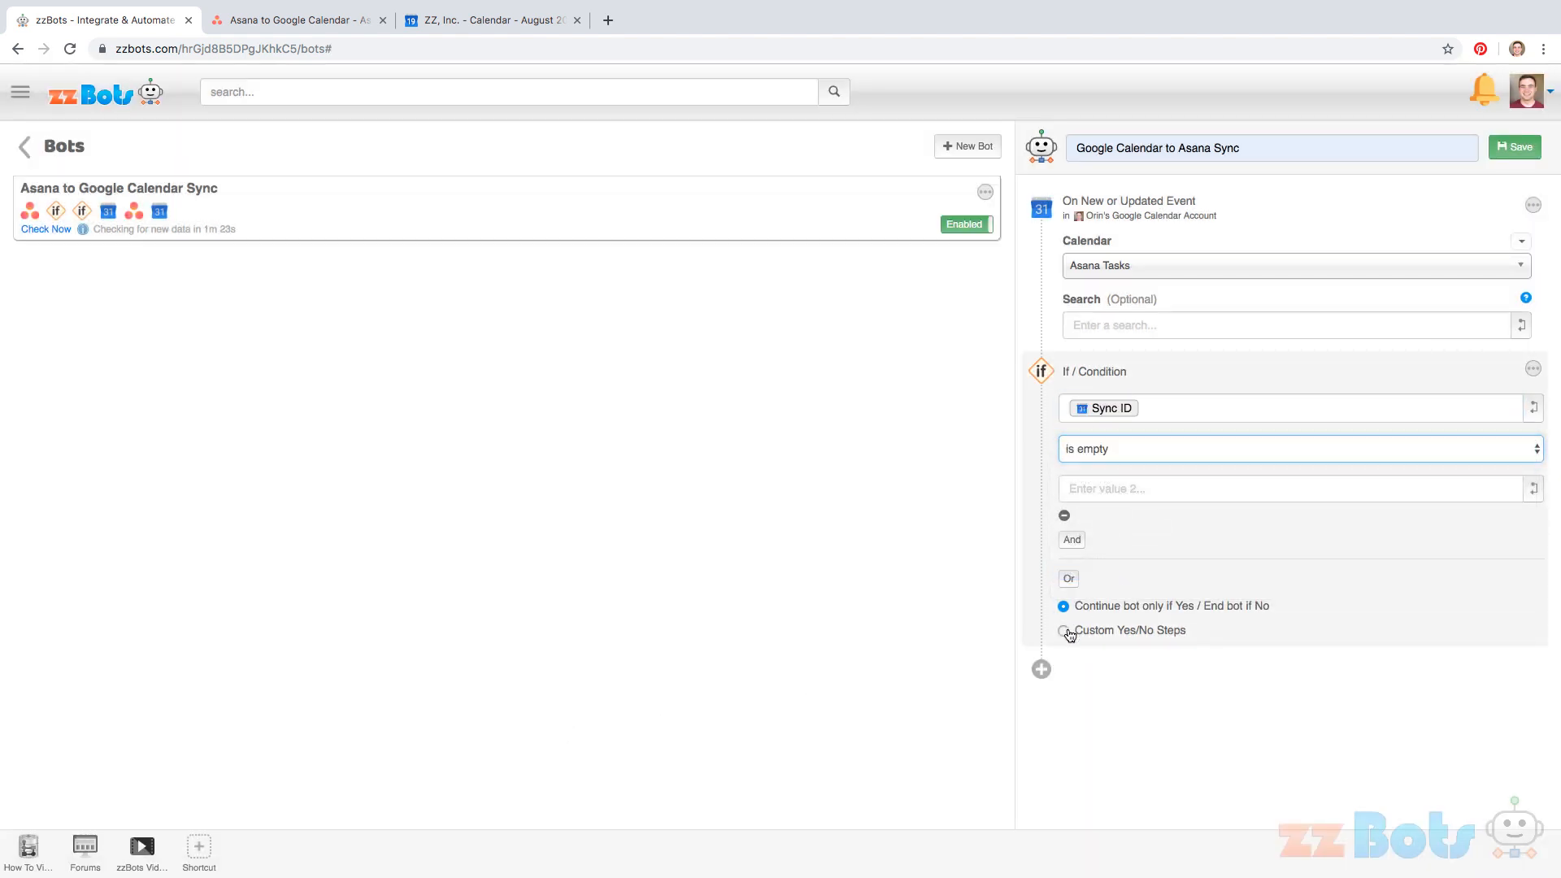
Add an Asana New Task step to the condition's Yes branch
click(1070, 688)
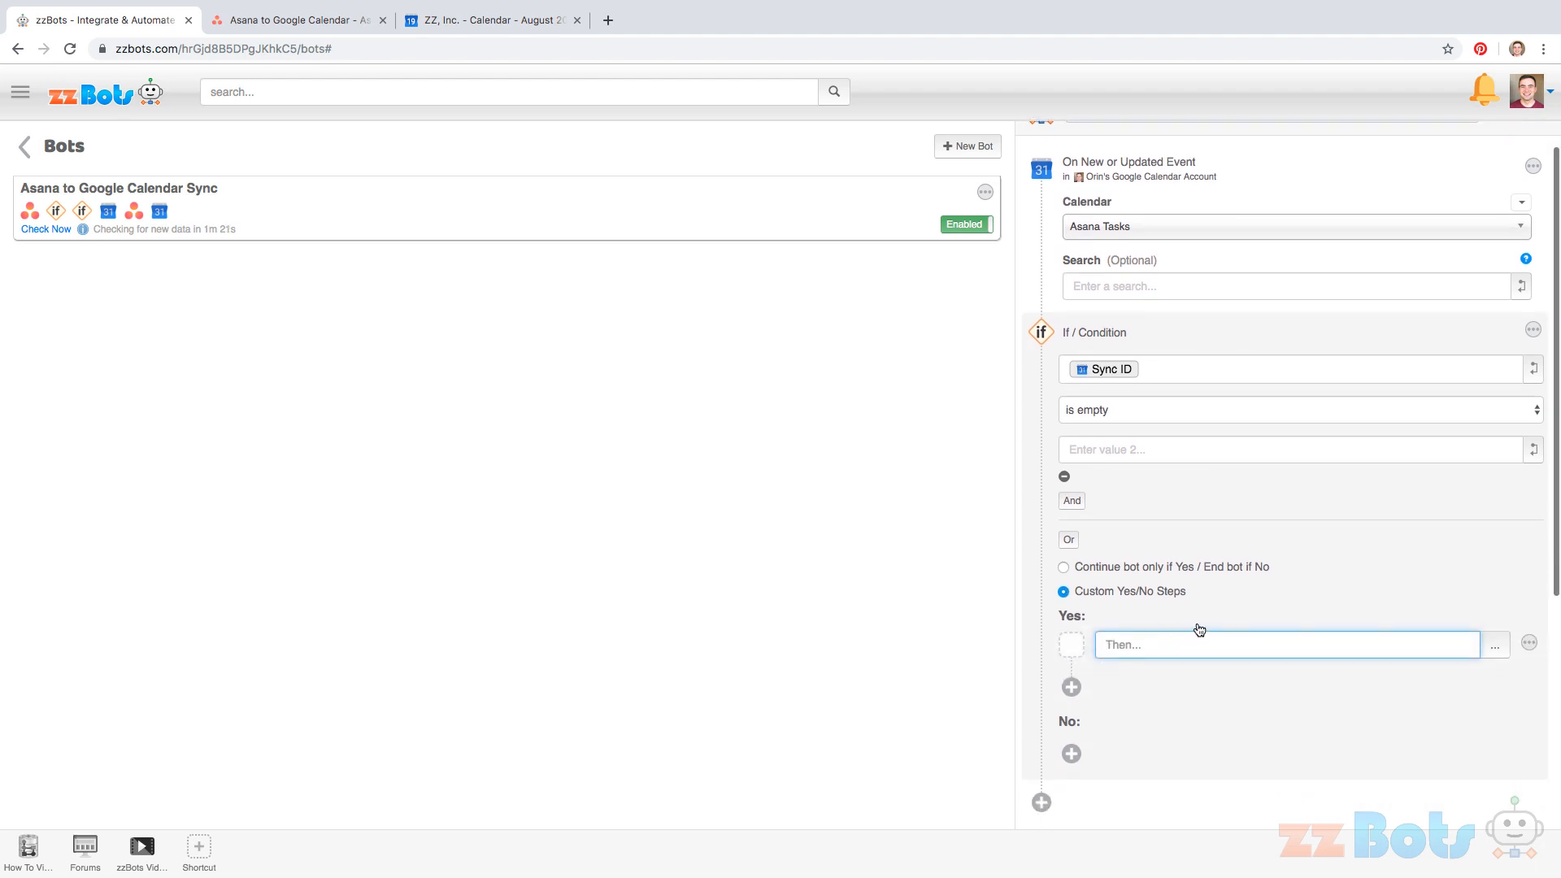
text(asa)
click(1203, 711)
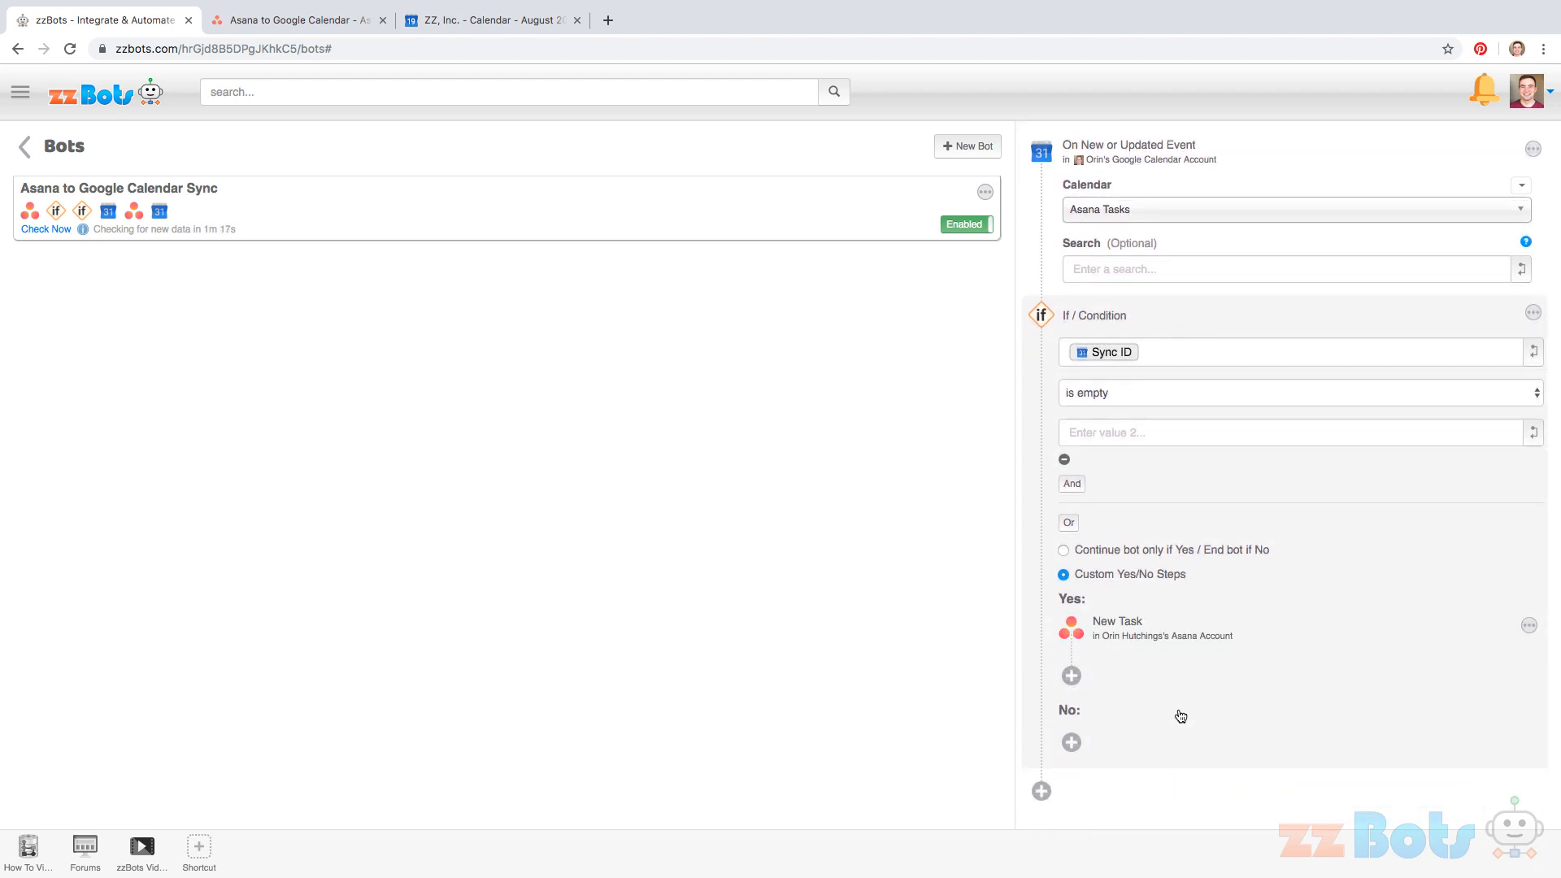
Set the New Task step's workspace to zzinc.com and its project to Asana to Google Calendar
click(1141, 330)
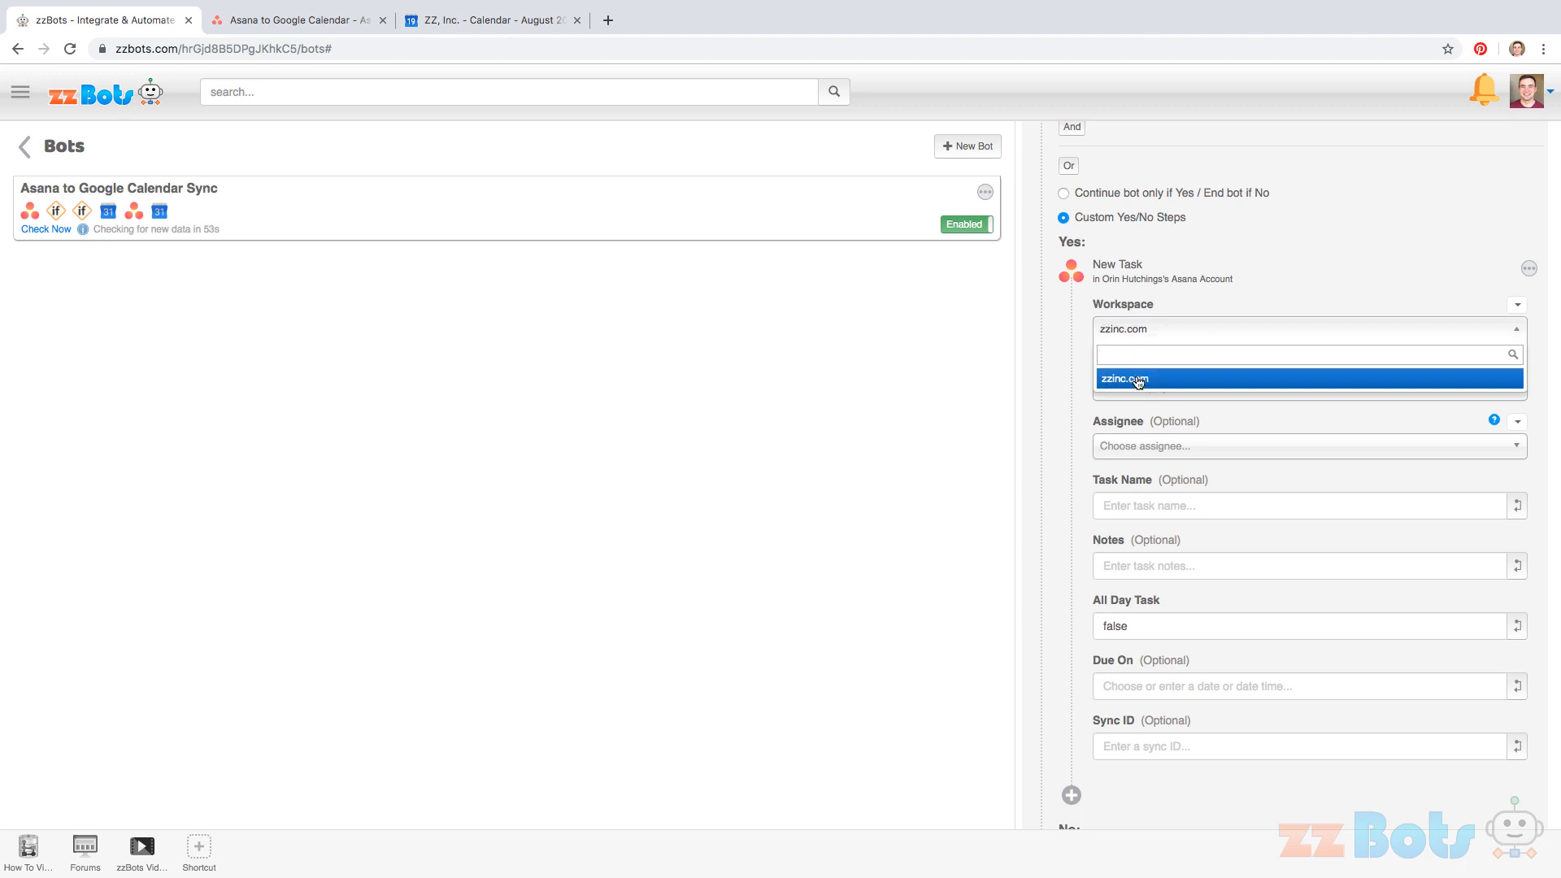
click(1131, 377)
click(1150, 389)
click(1147, 436)
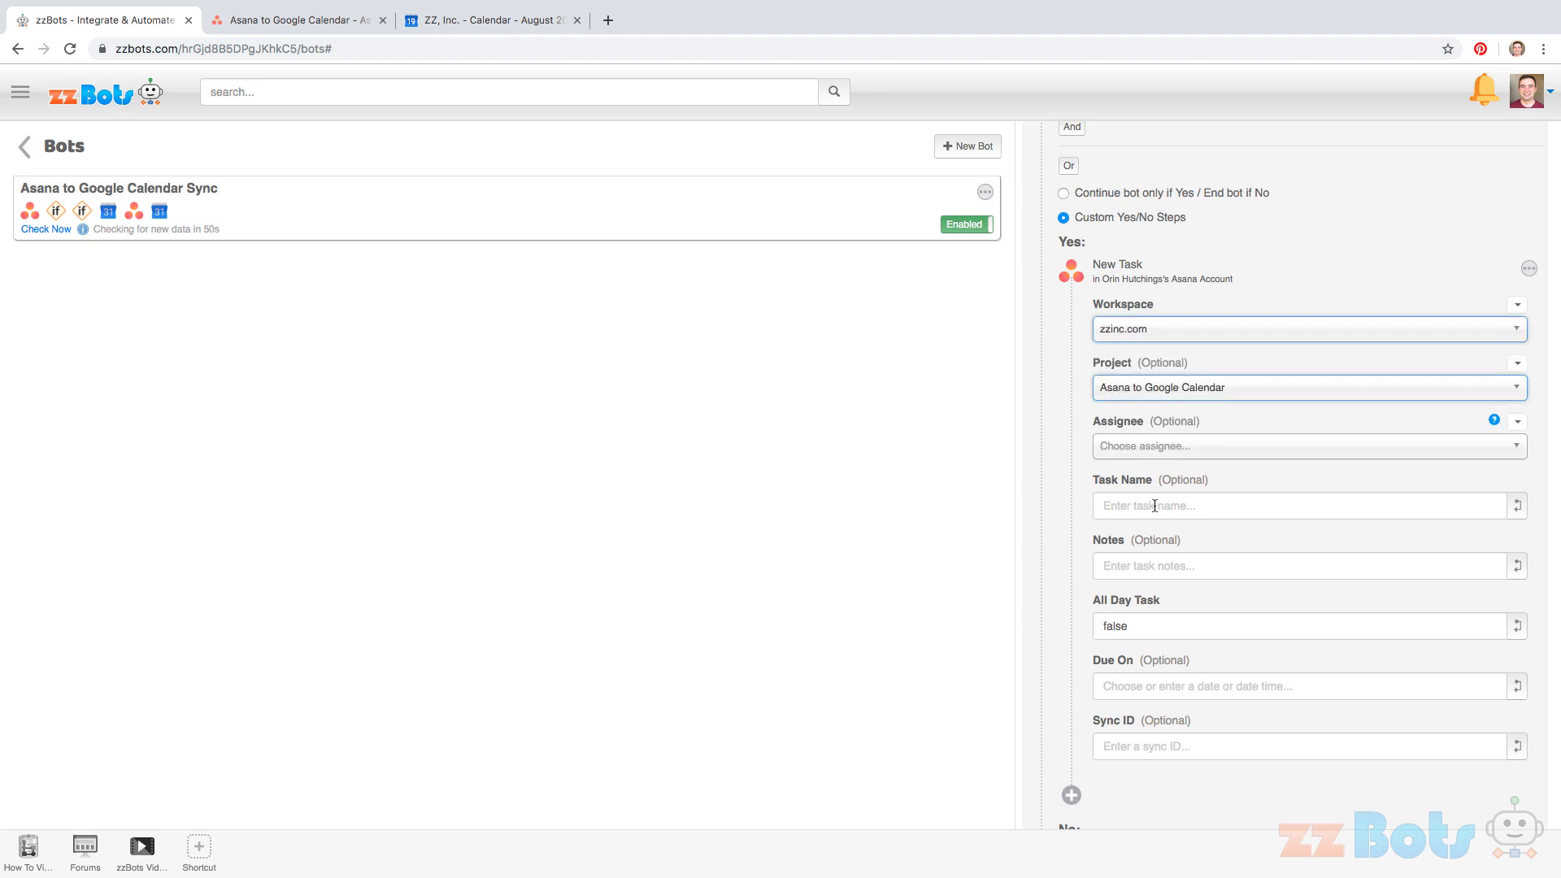
Fill the new task's Task Name with the event's Title and its Notes with the event's Description
click(1155, 506)
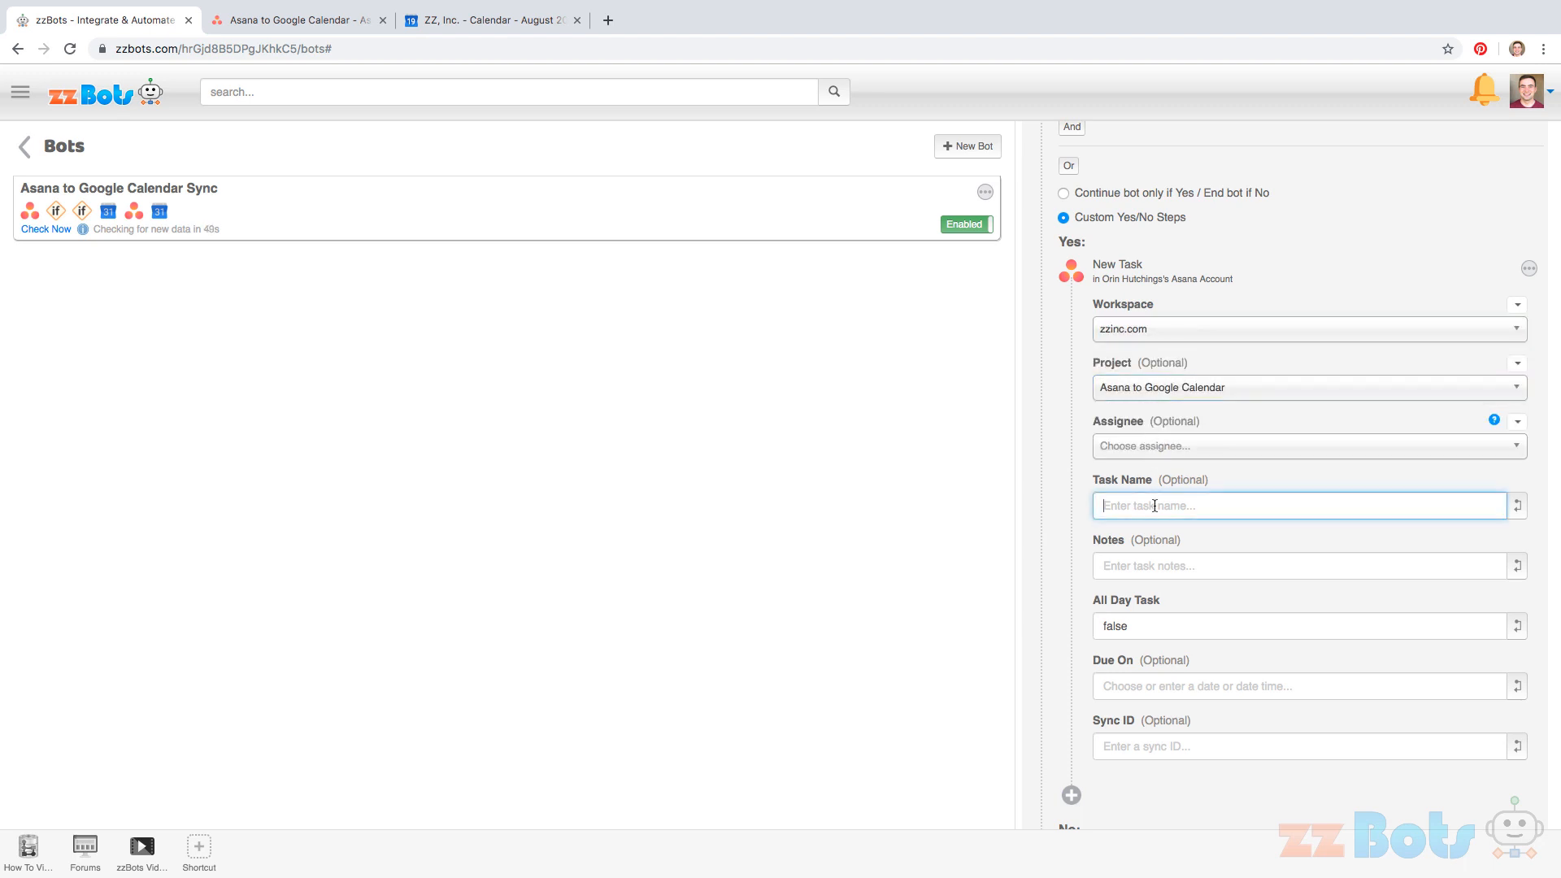
click(1517, 506)
click(579, 206)
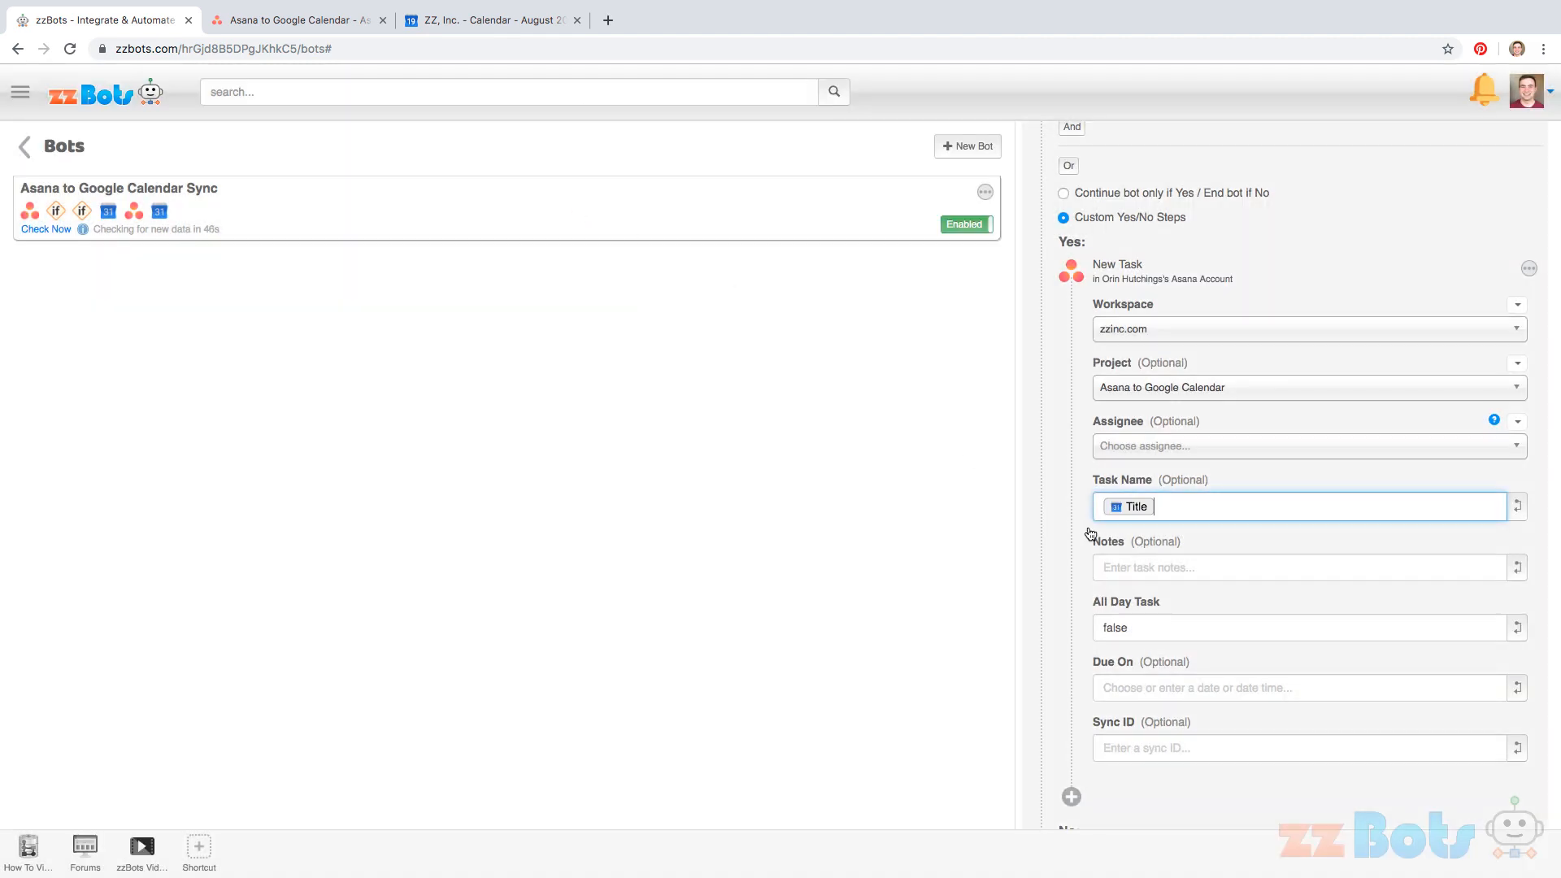
click(1241, 566)
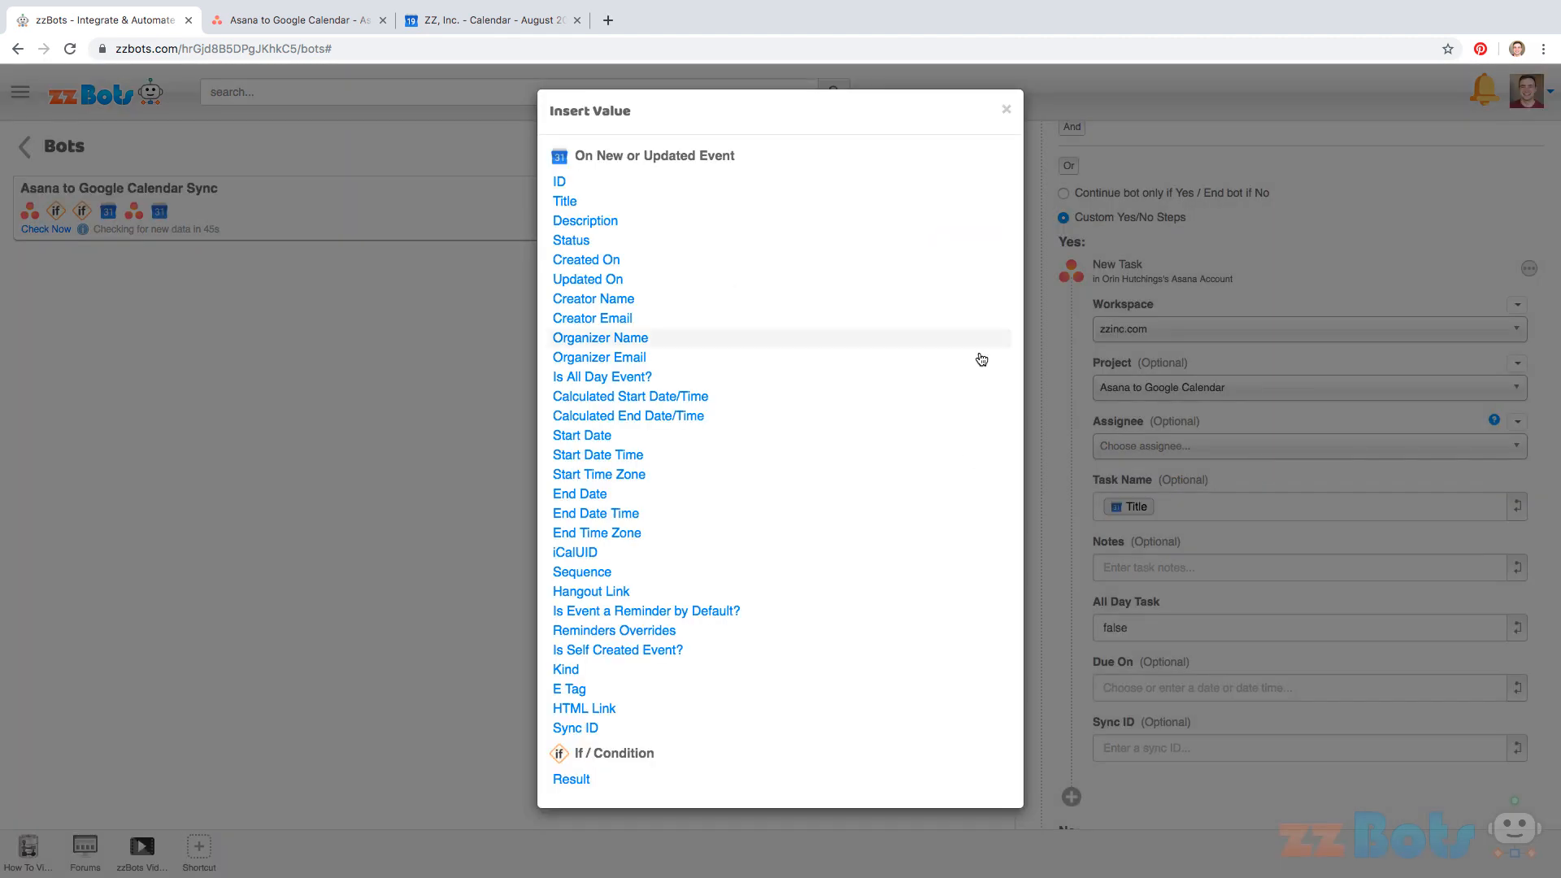
click(559, 221)
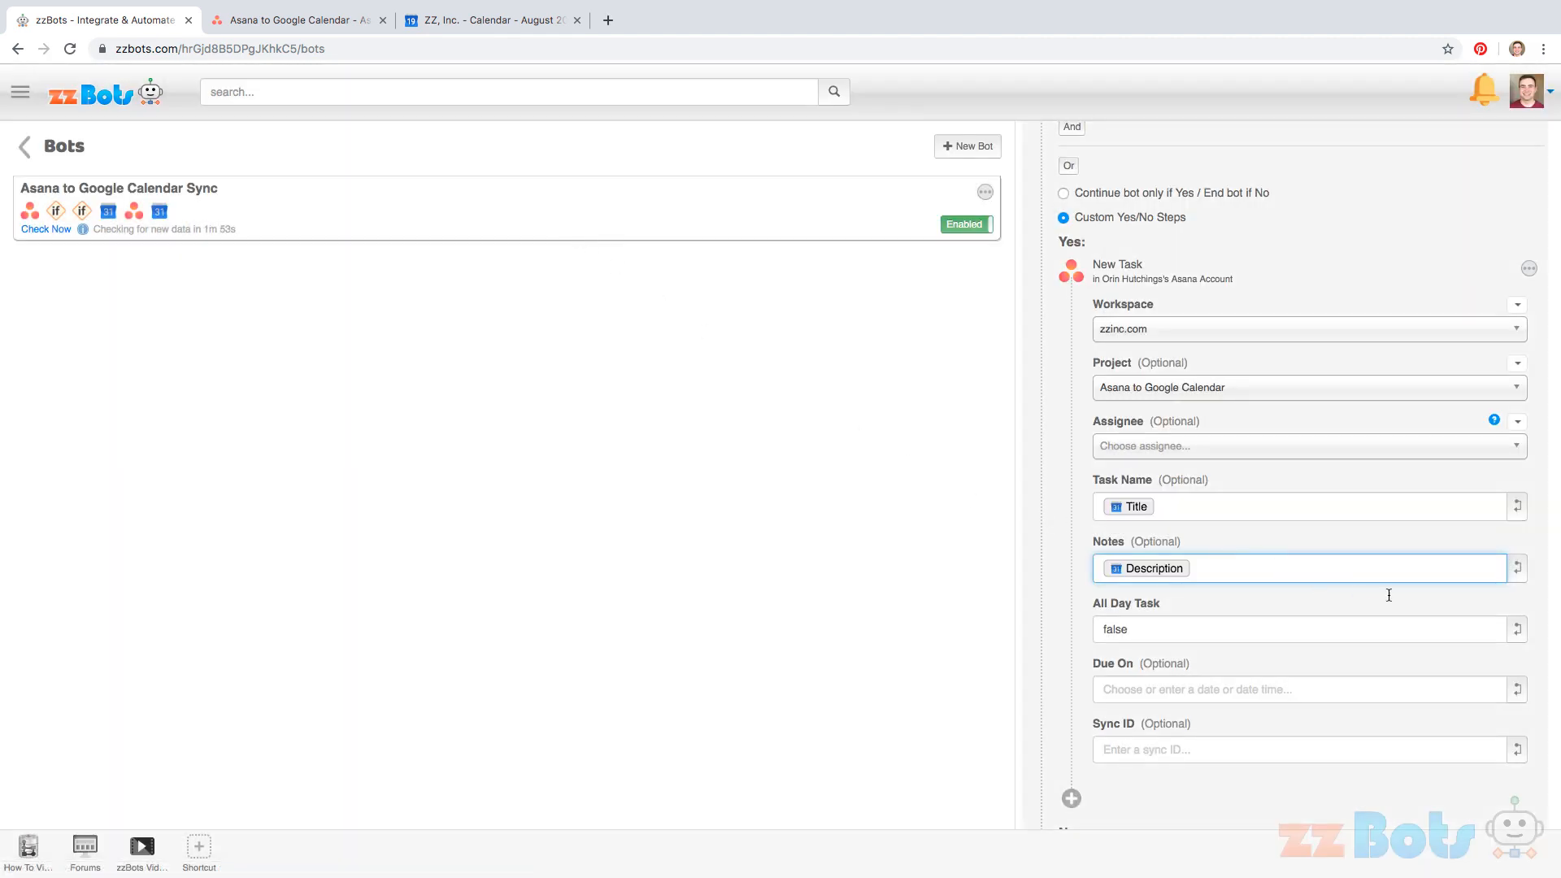
Map the new task's All Day Task to Is All Day Event?, Due On to Calculated Start Date/Time, and Sync ID to the event's ID
click(1209, 629)
click(1517, 630)
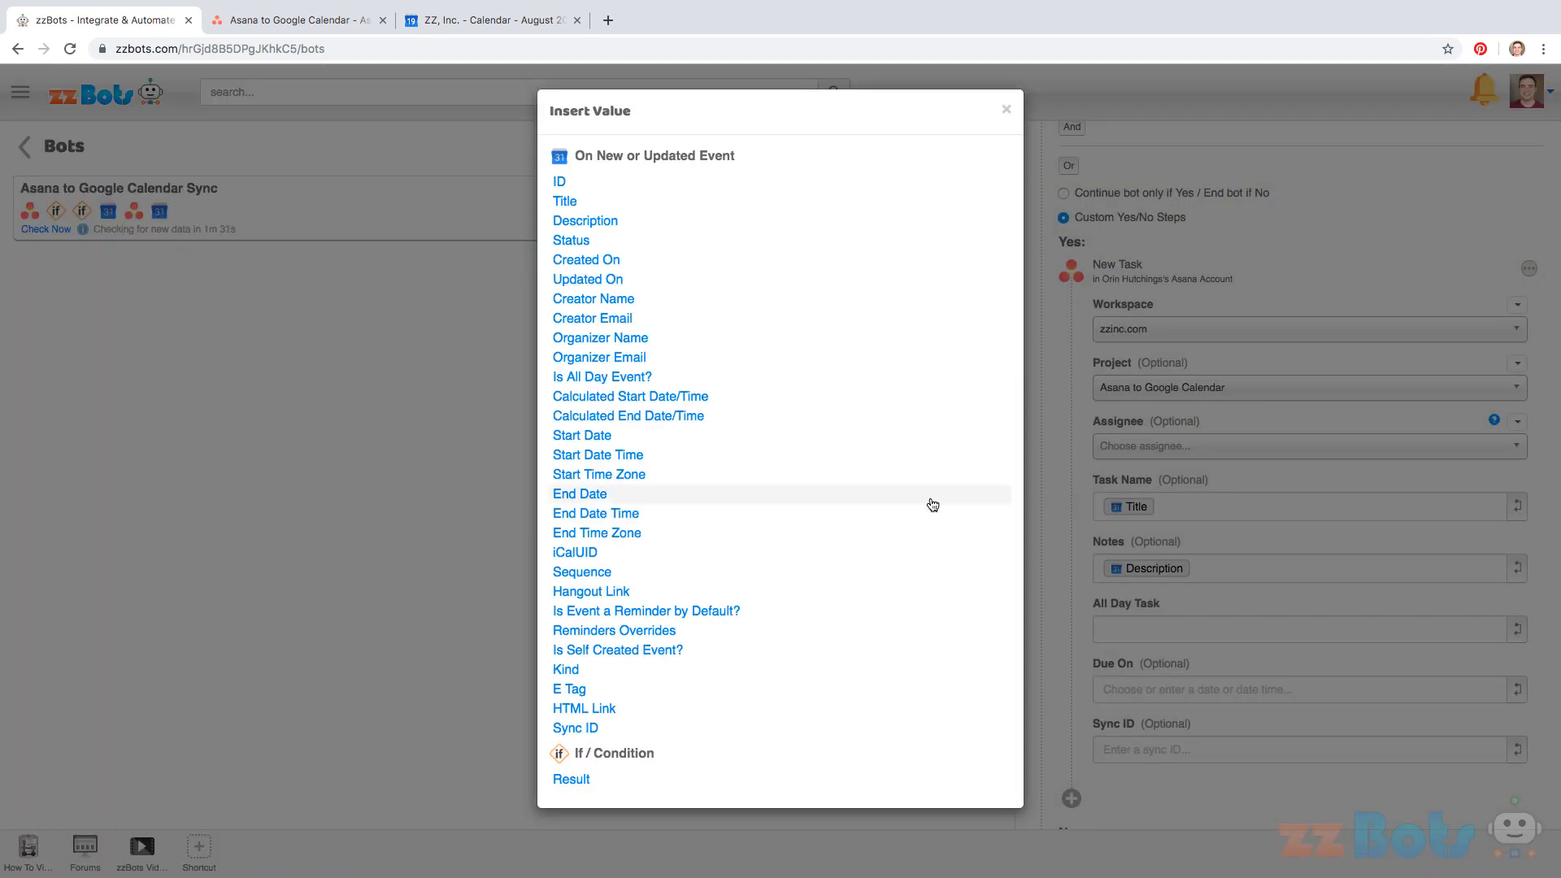
click(697, 379)
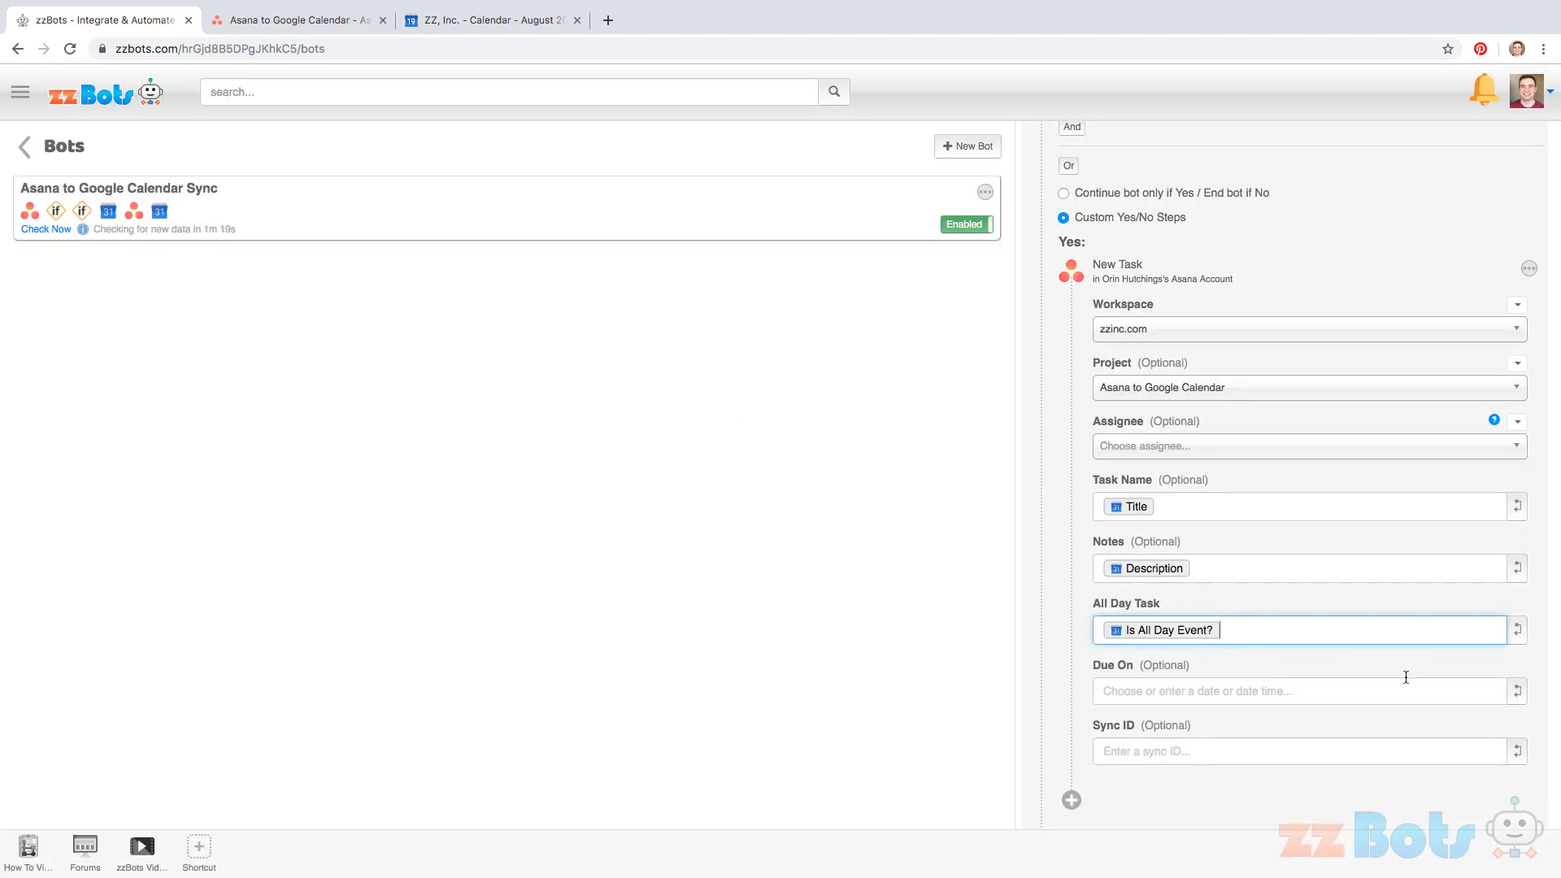
click(1517, 691)
click(708, 396)
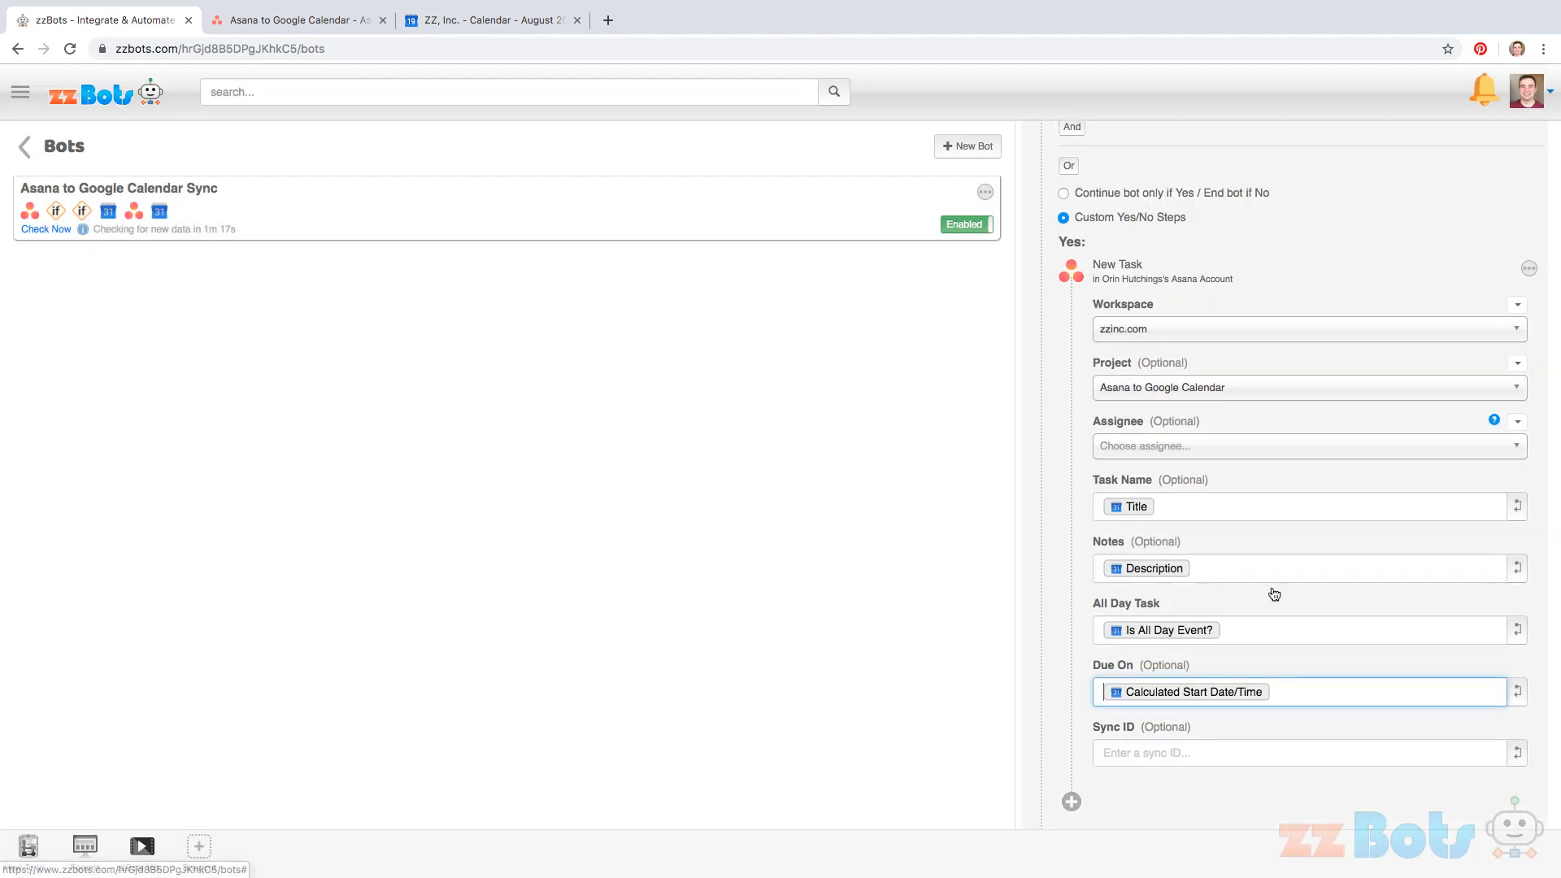
click(1519, 755)
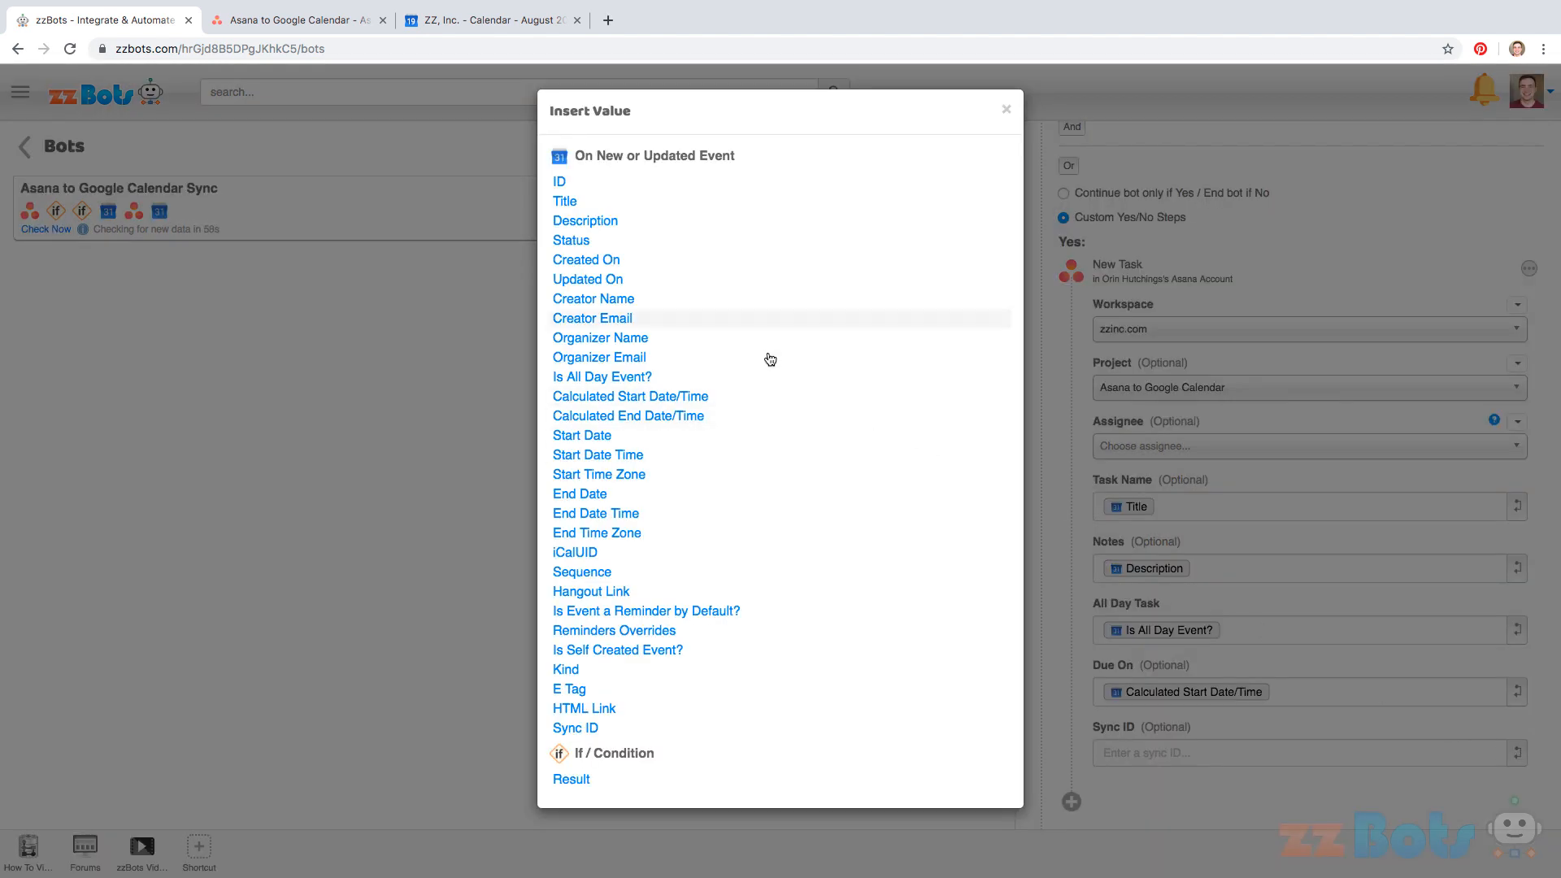
click(604, 190)
Add a Google Calendar Update Event step after New Task in the Yes branch, using the Asana Tasks calendar
click(1071, 801)
text(update)
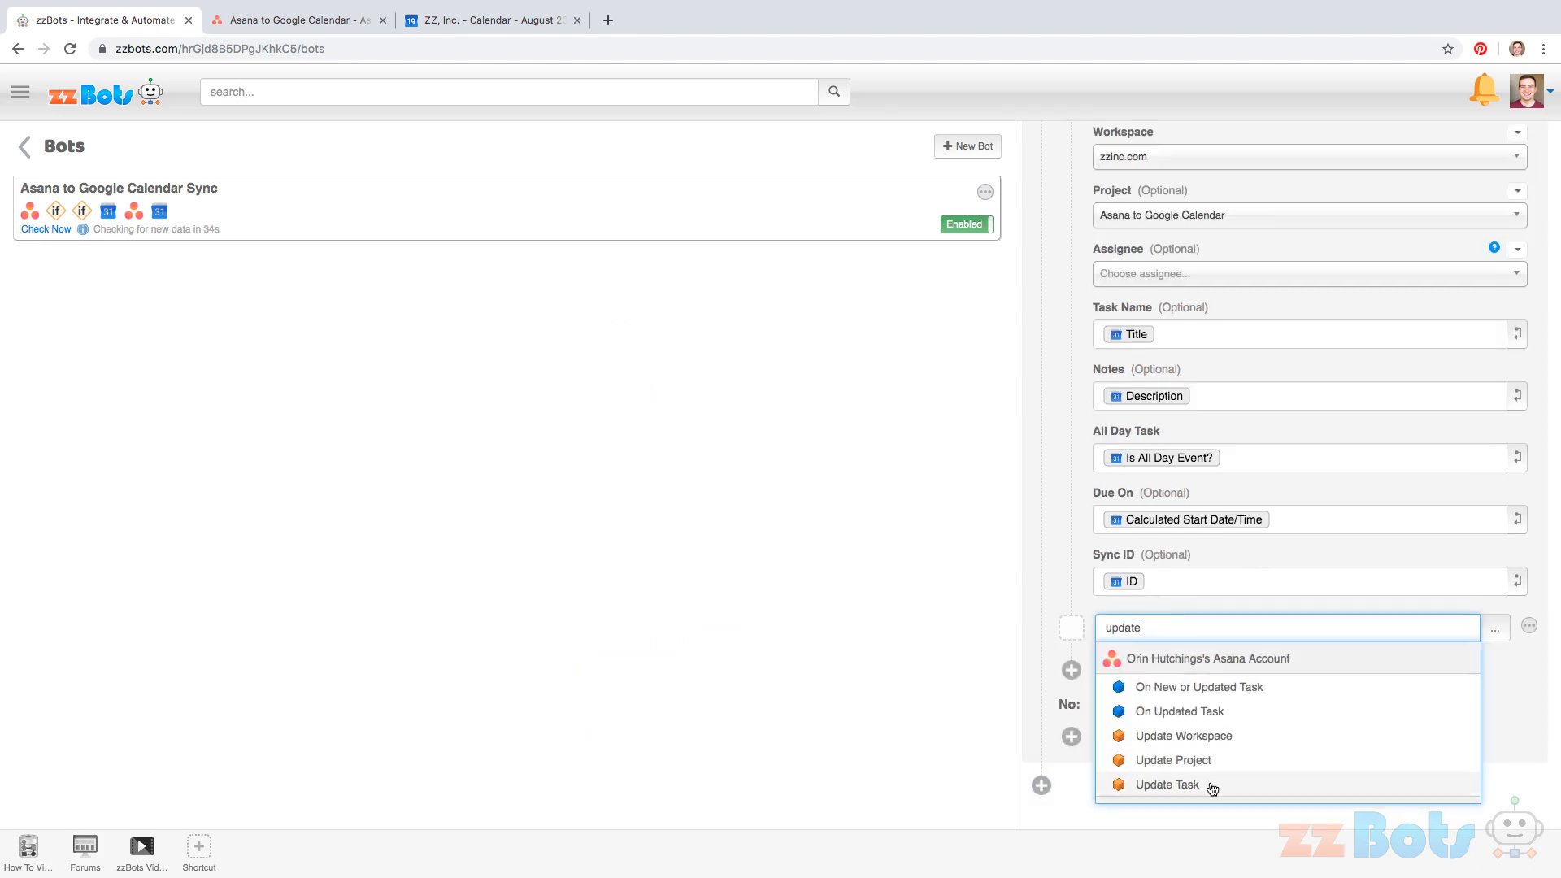
scroll(1212, 787, down, 3)
click(1192, 732)
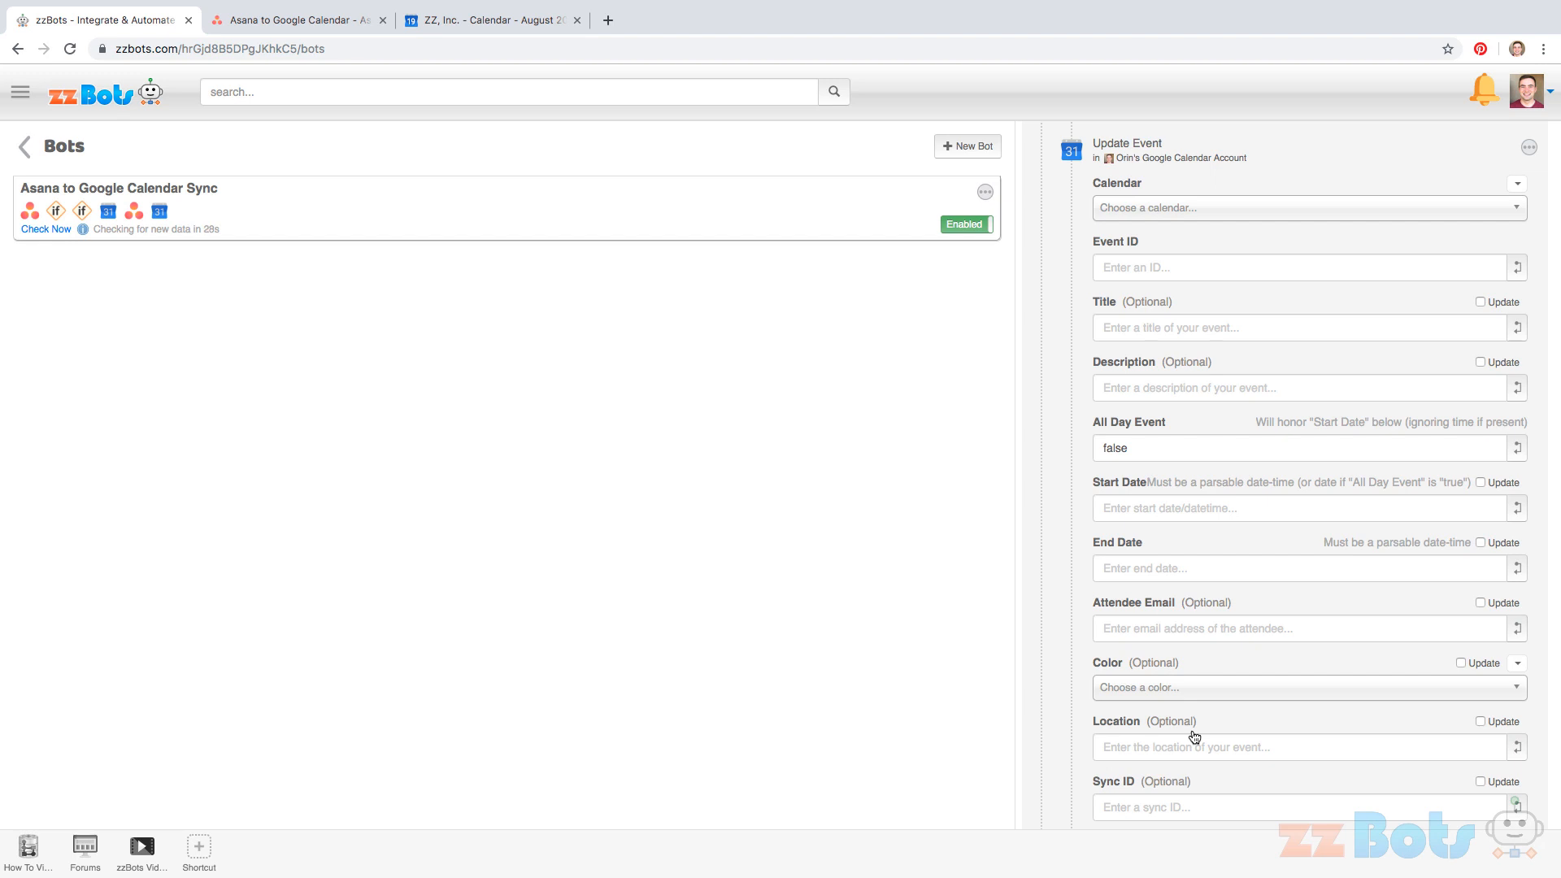
click(1176, 213)
click(1172, 258)
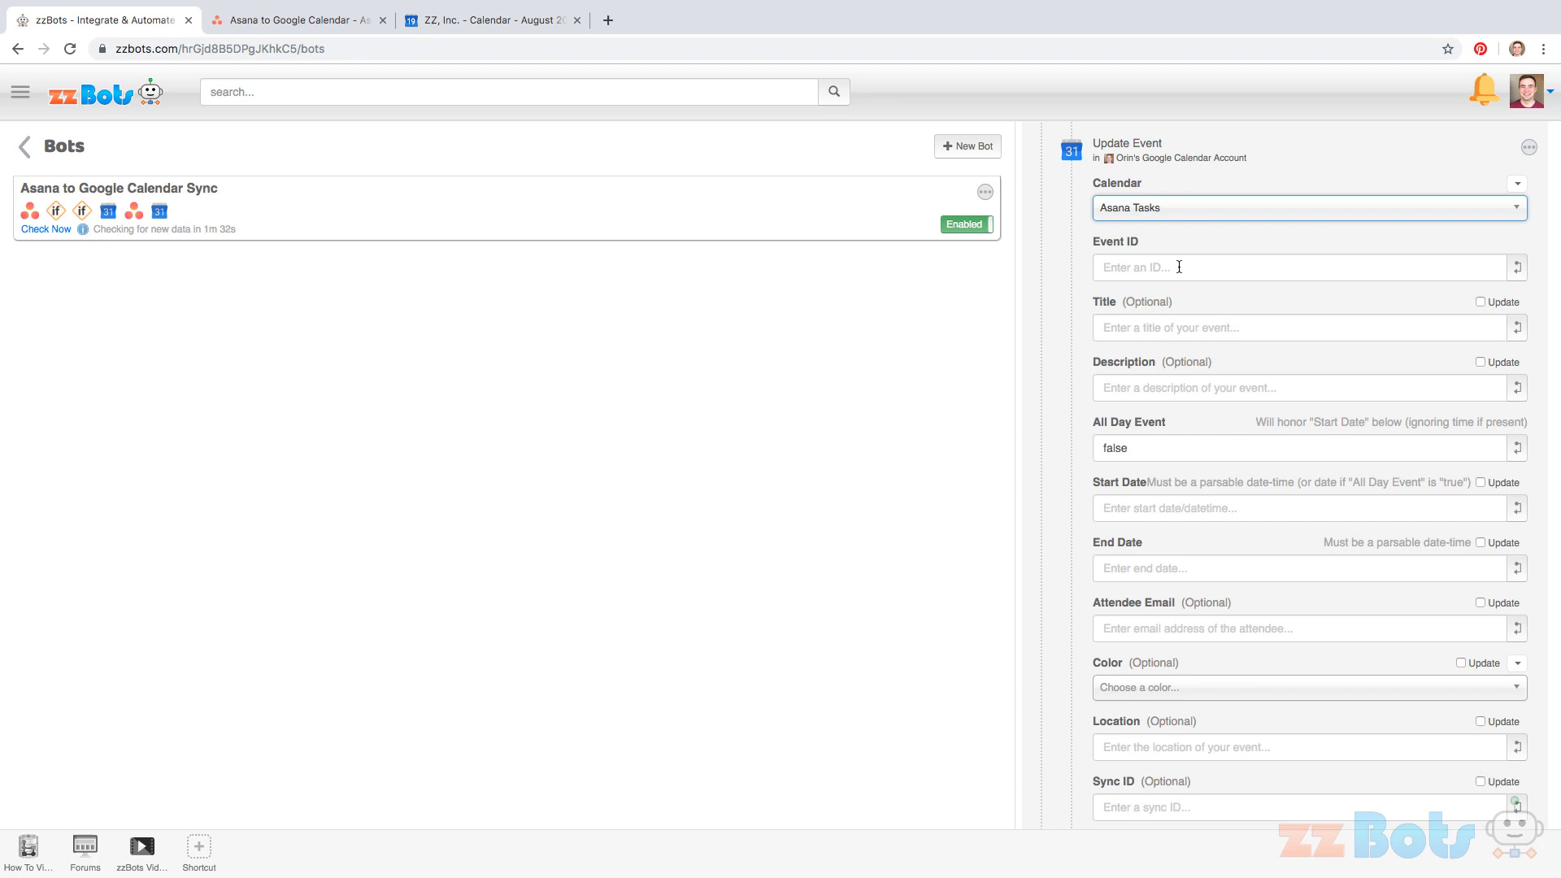
Set Update Event's Event ID to the triggering event's ID and its Sync ID to the New Task's ID
click(1517, 270)
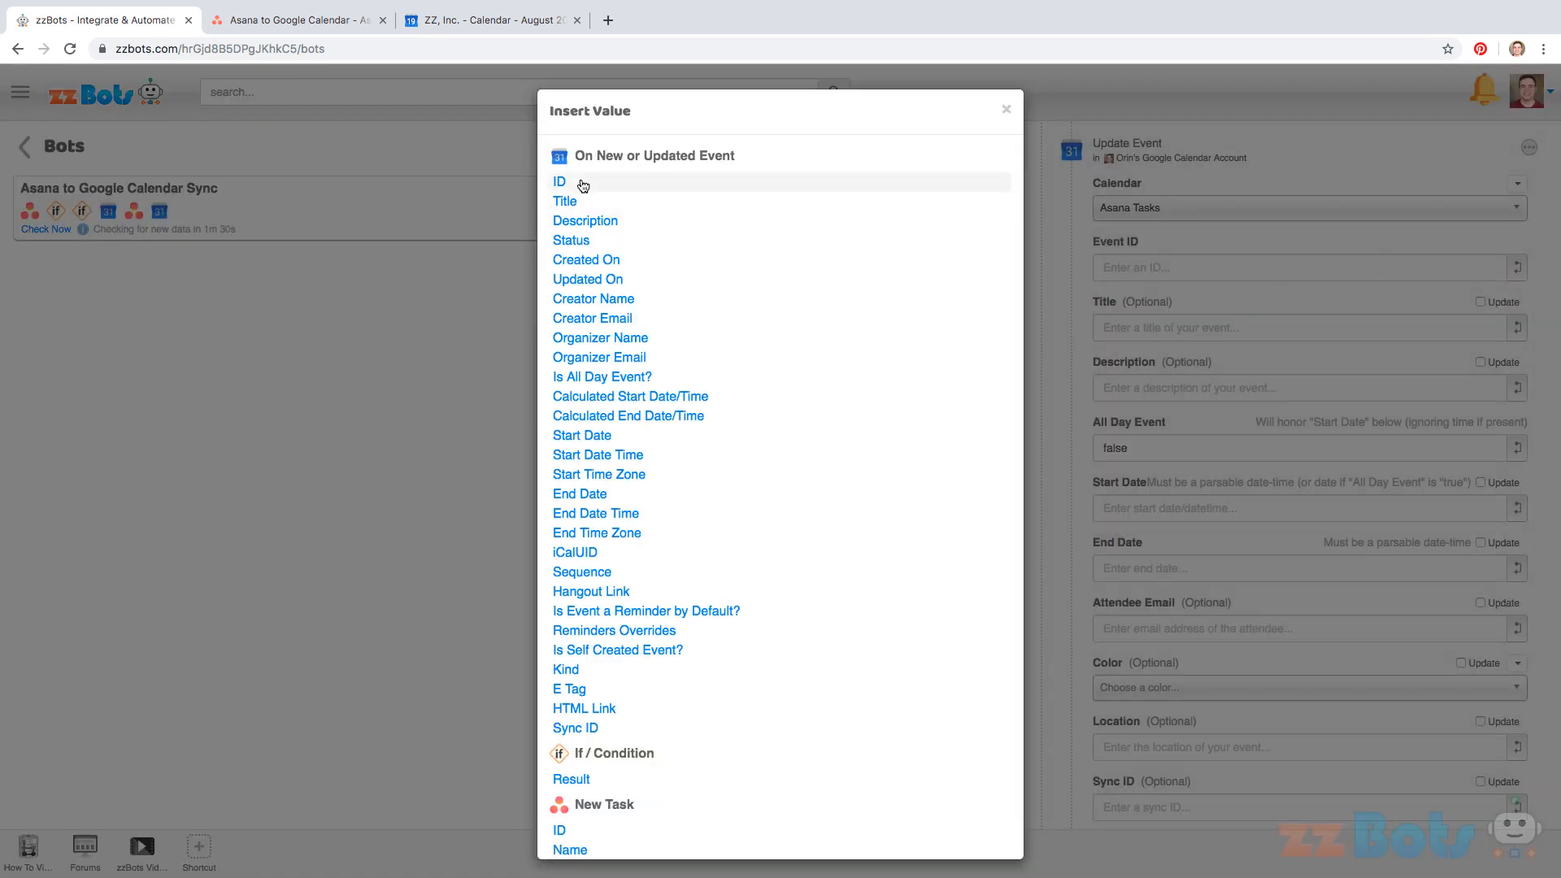
click(578, 181)
scroll(1290, 628, down, 1)
scroll(1290, 629, down, 3)
click(1423, 686)
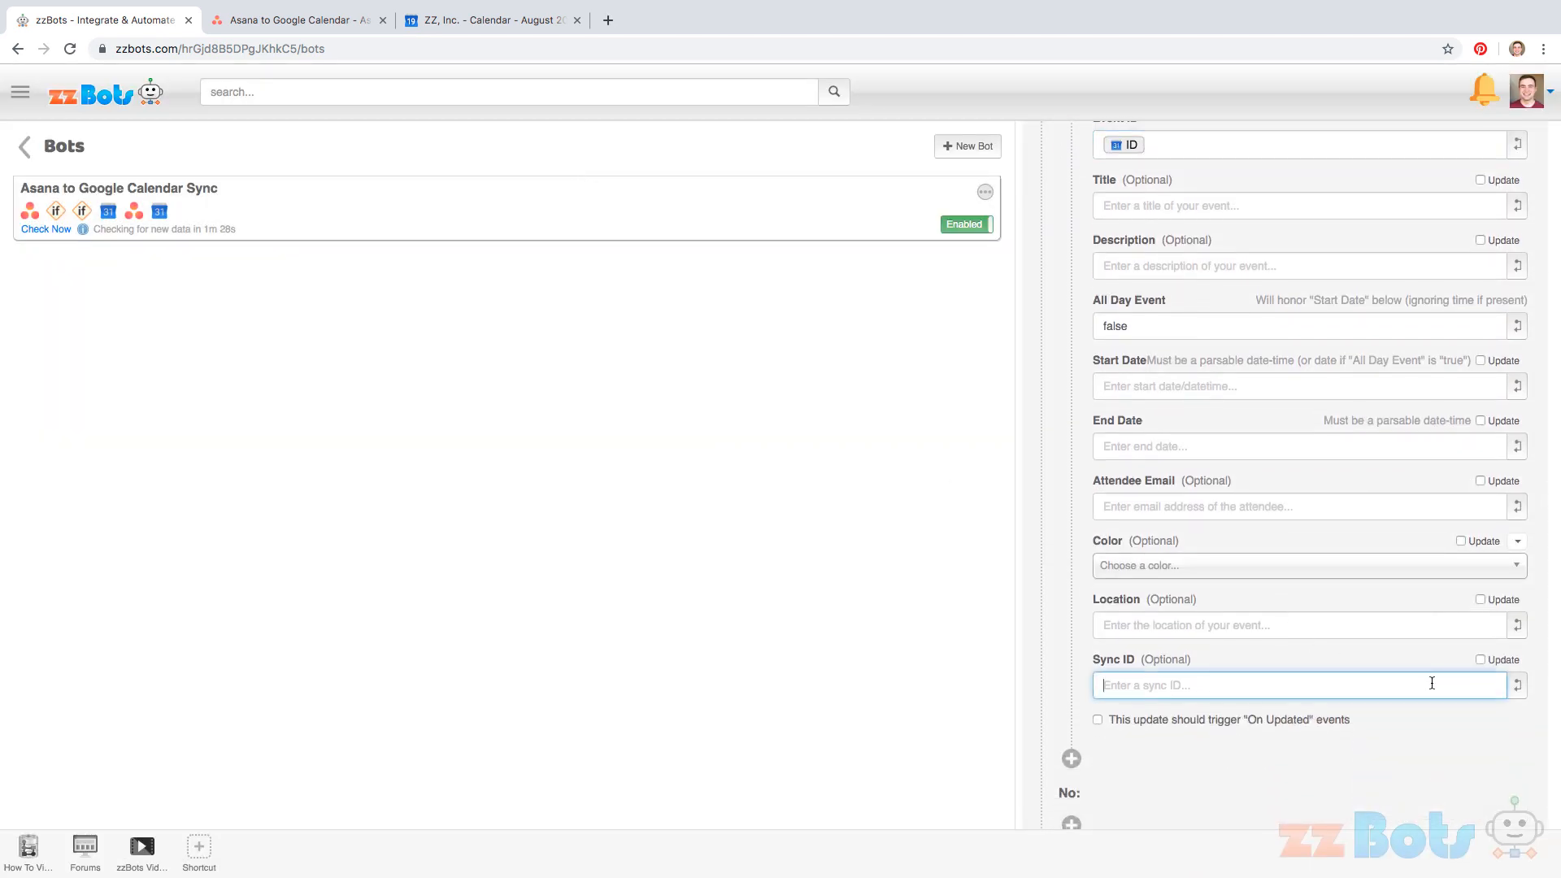
click(1518, 686)
scroll(765, 812, down, 1)
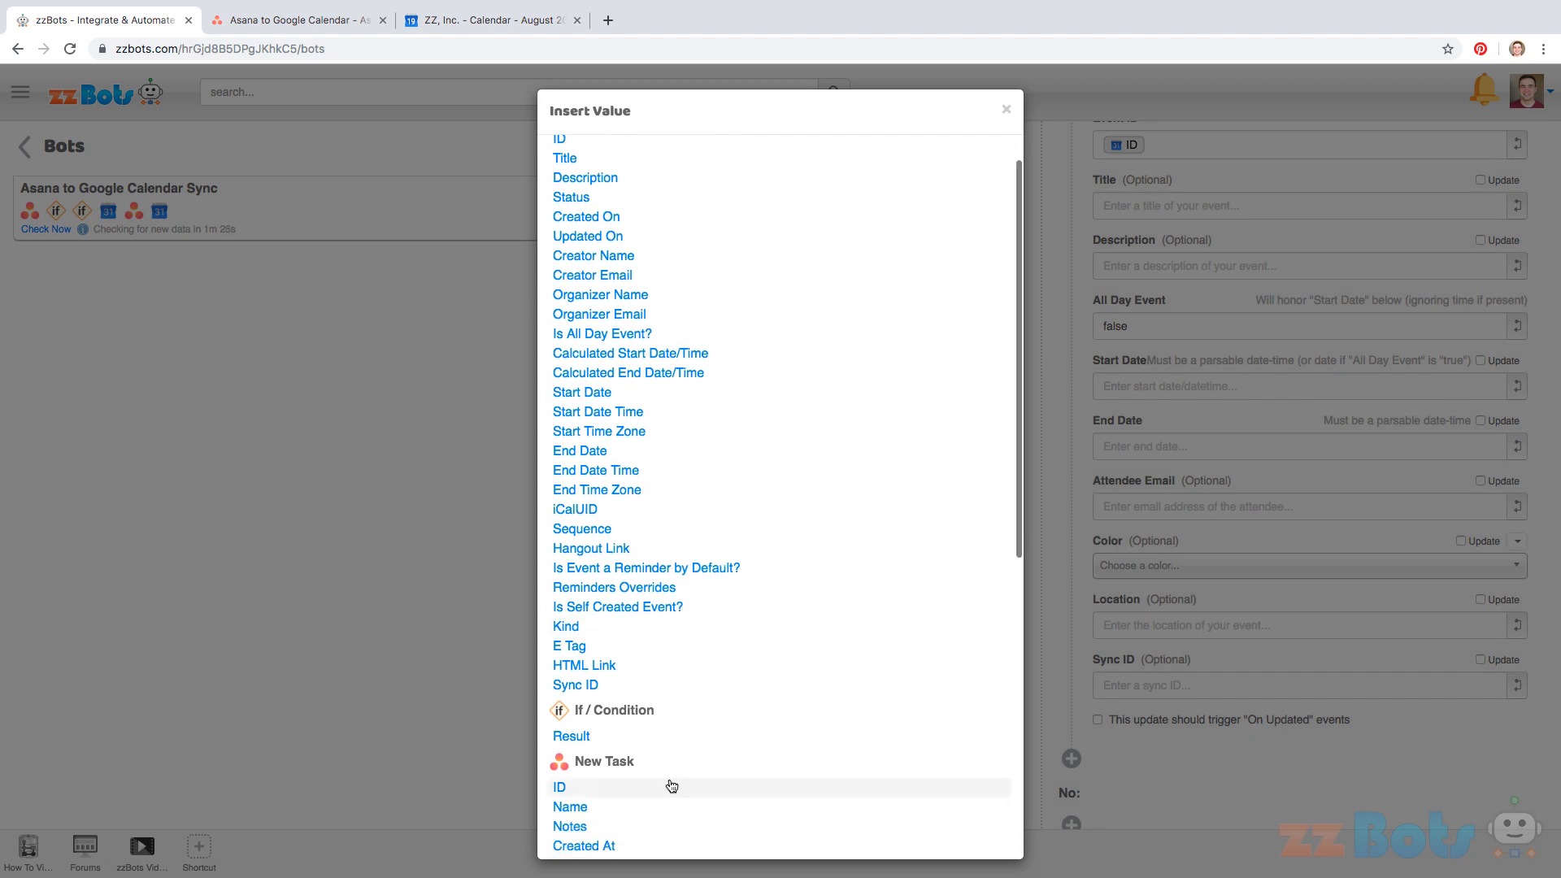
click(669, 788)
Add an Asana Update Task step to the condition's No branch
scroll(1279, 653, down, 1)
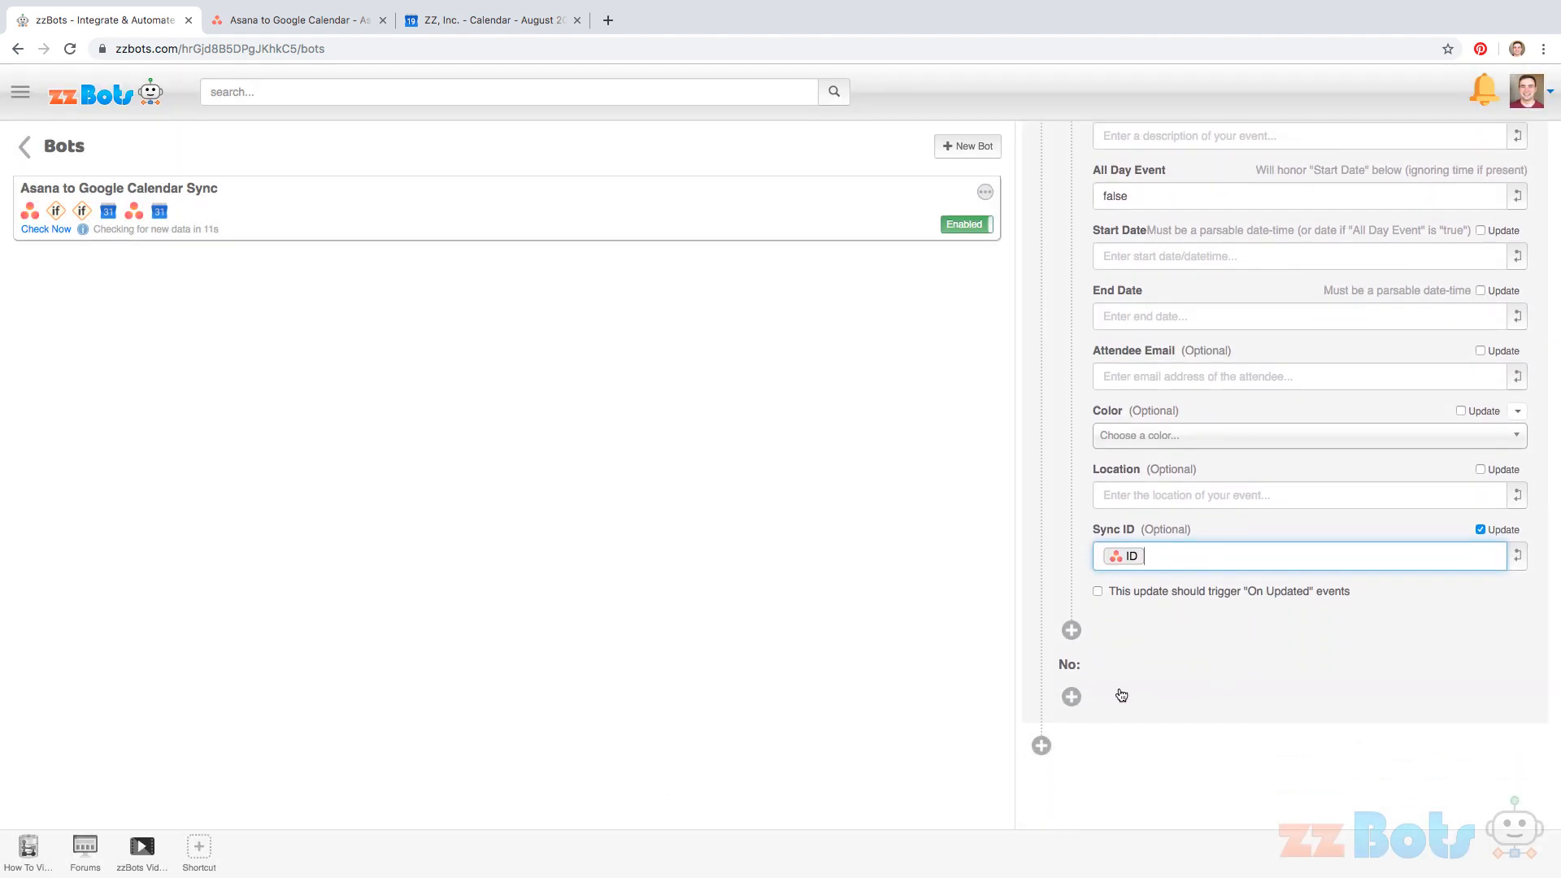
click(1072, 696)
scroll(1252, 652, down, 2)
click(1252, 653)
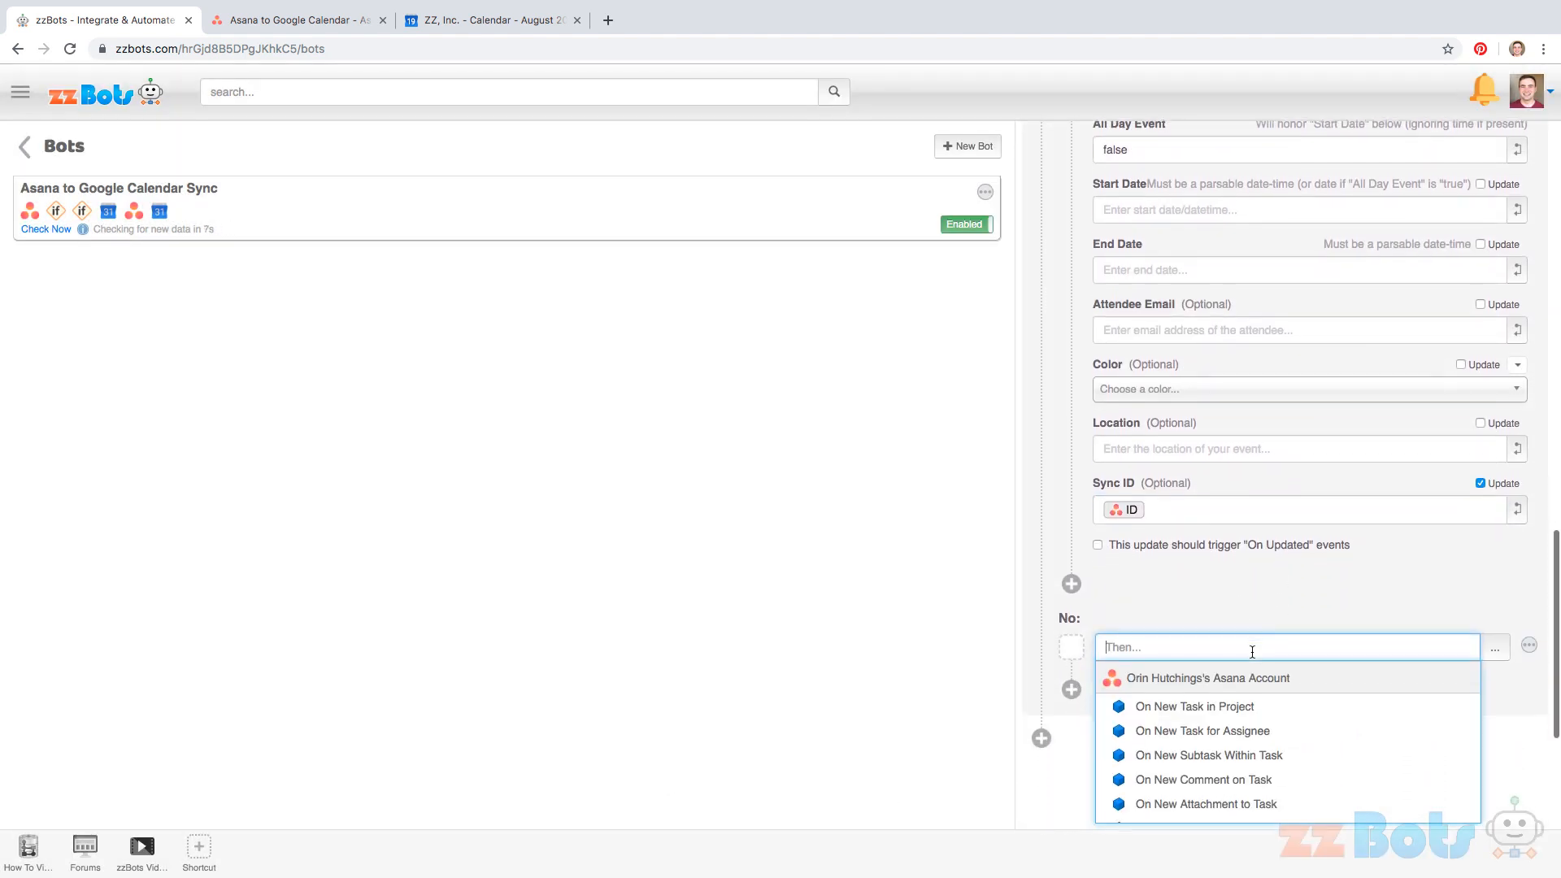
text(update)
scroll(1207, 742, down, 1)
click(1206, 745)
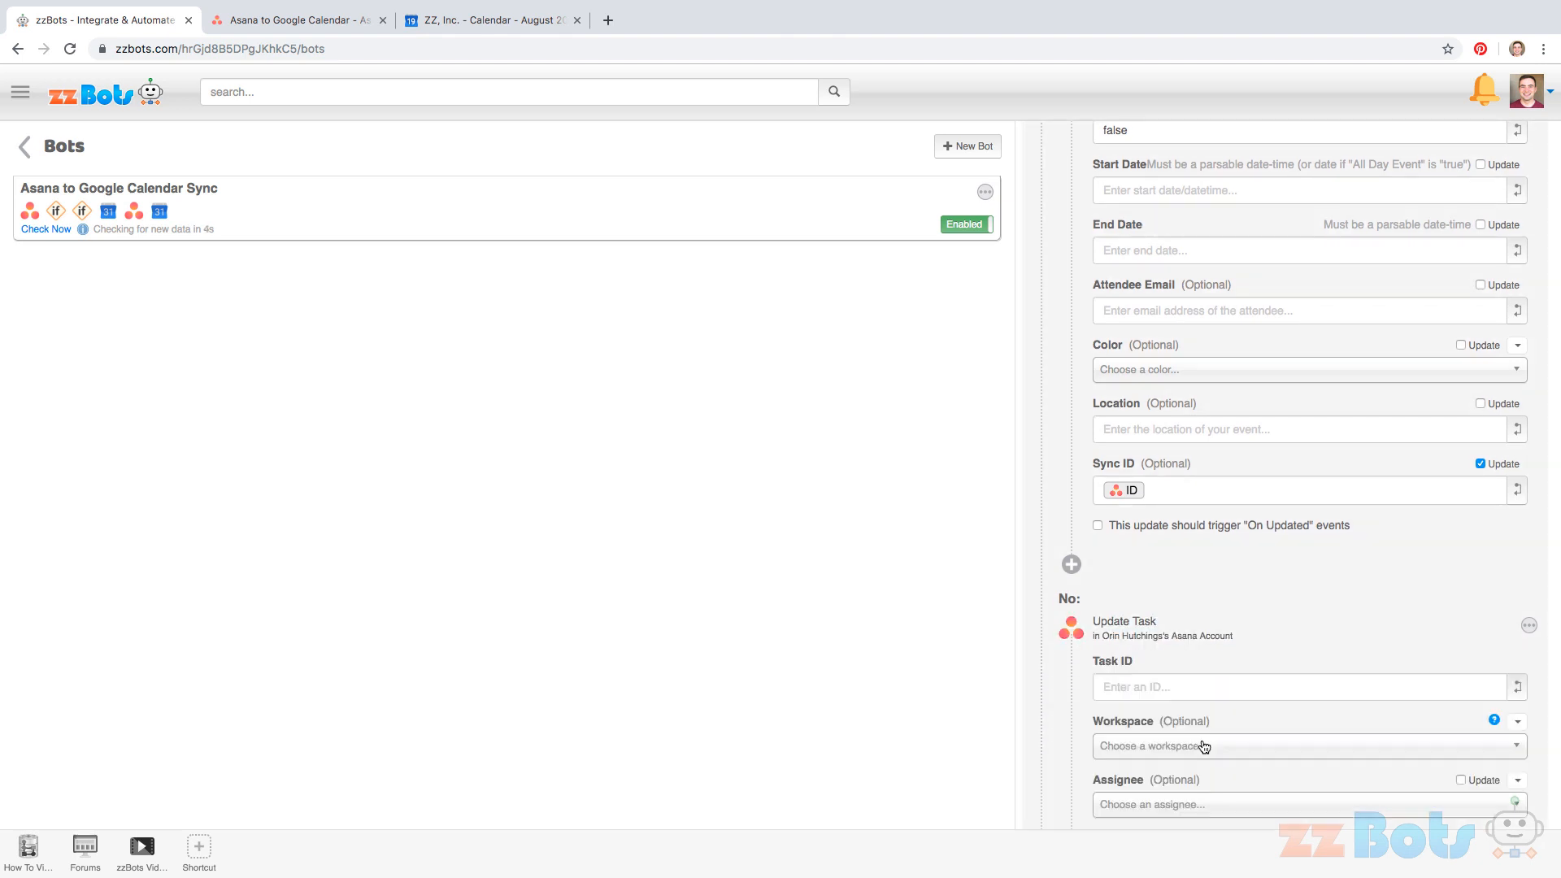
Map Update Task's Task ID to the event's Sync ID, Task Name to its Title, and Notes to its Description
scroll(1210, 746, down, 2)
scroll(1210, 745, down, 3)
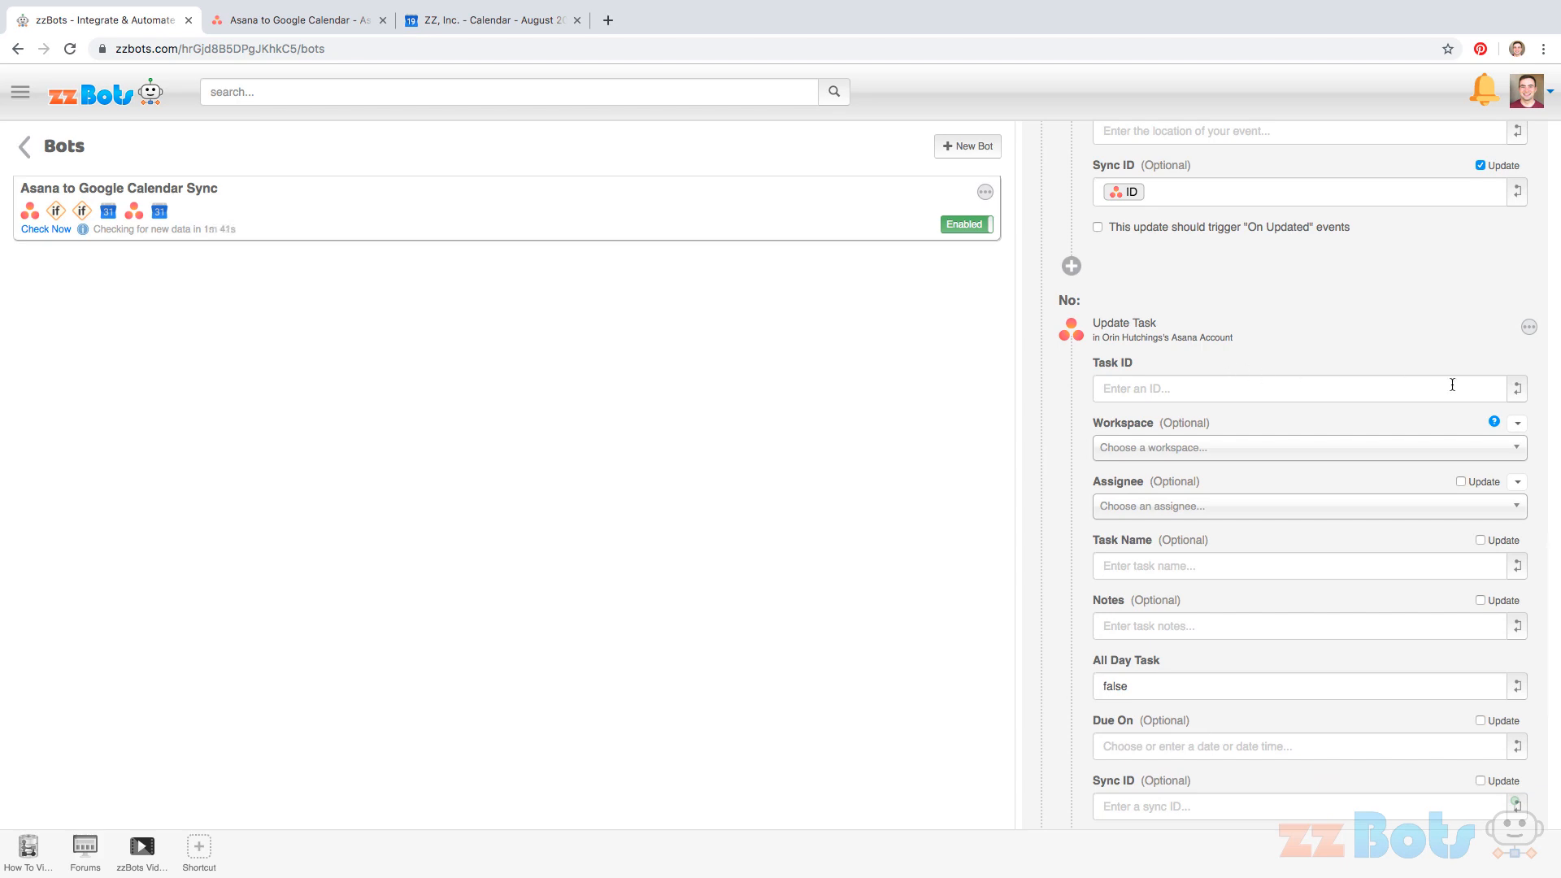
click(1518, 388)
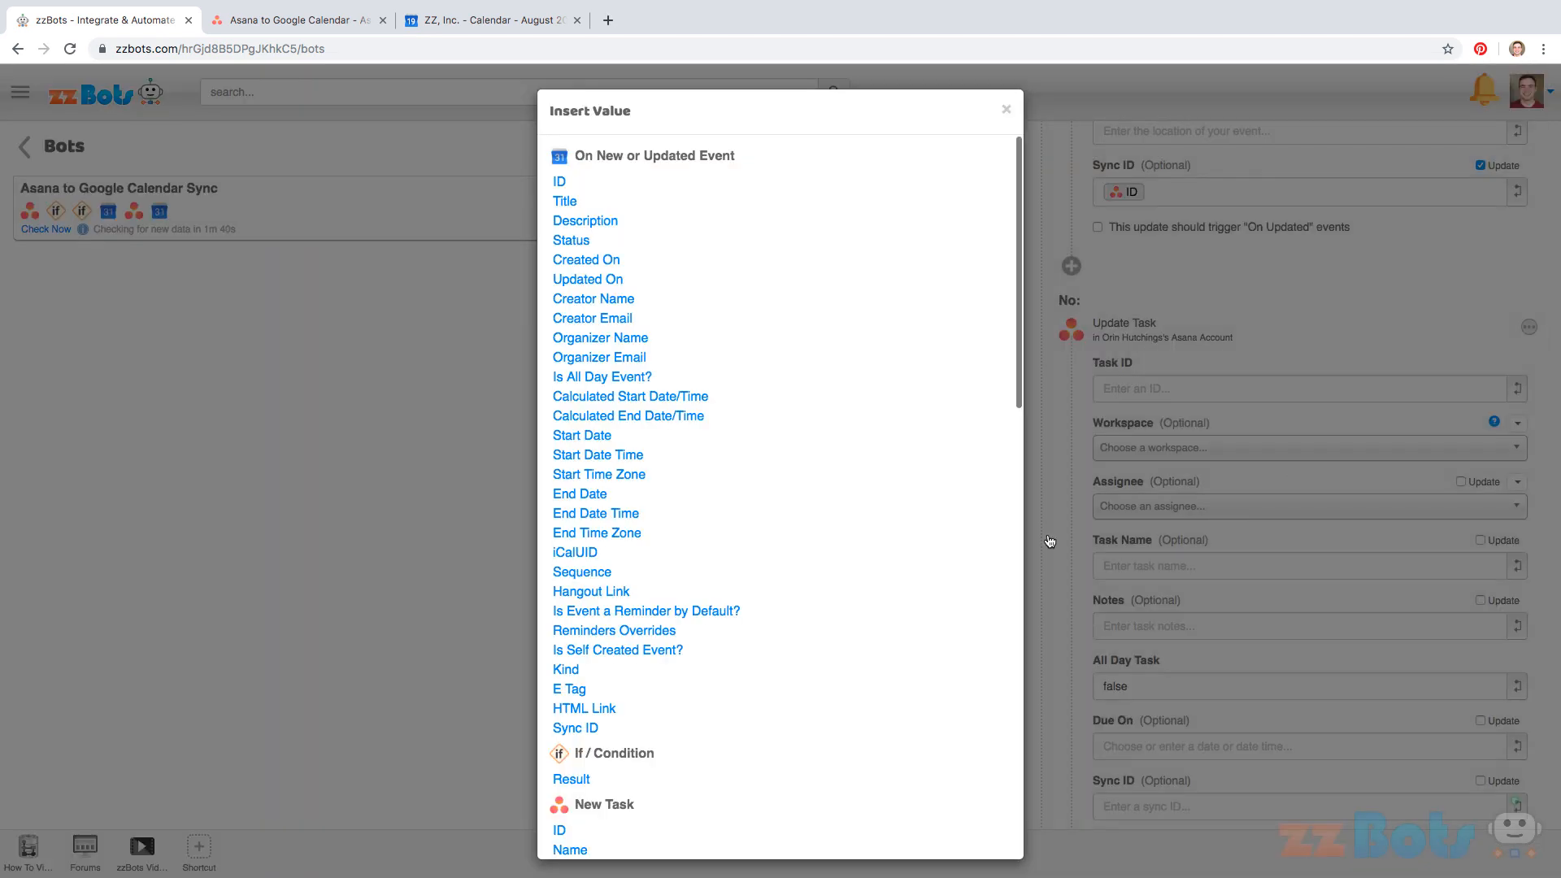
click(591, 726)
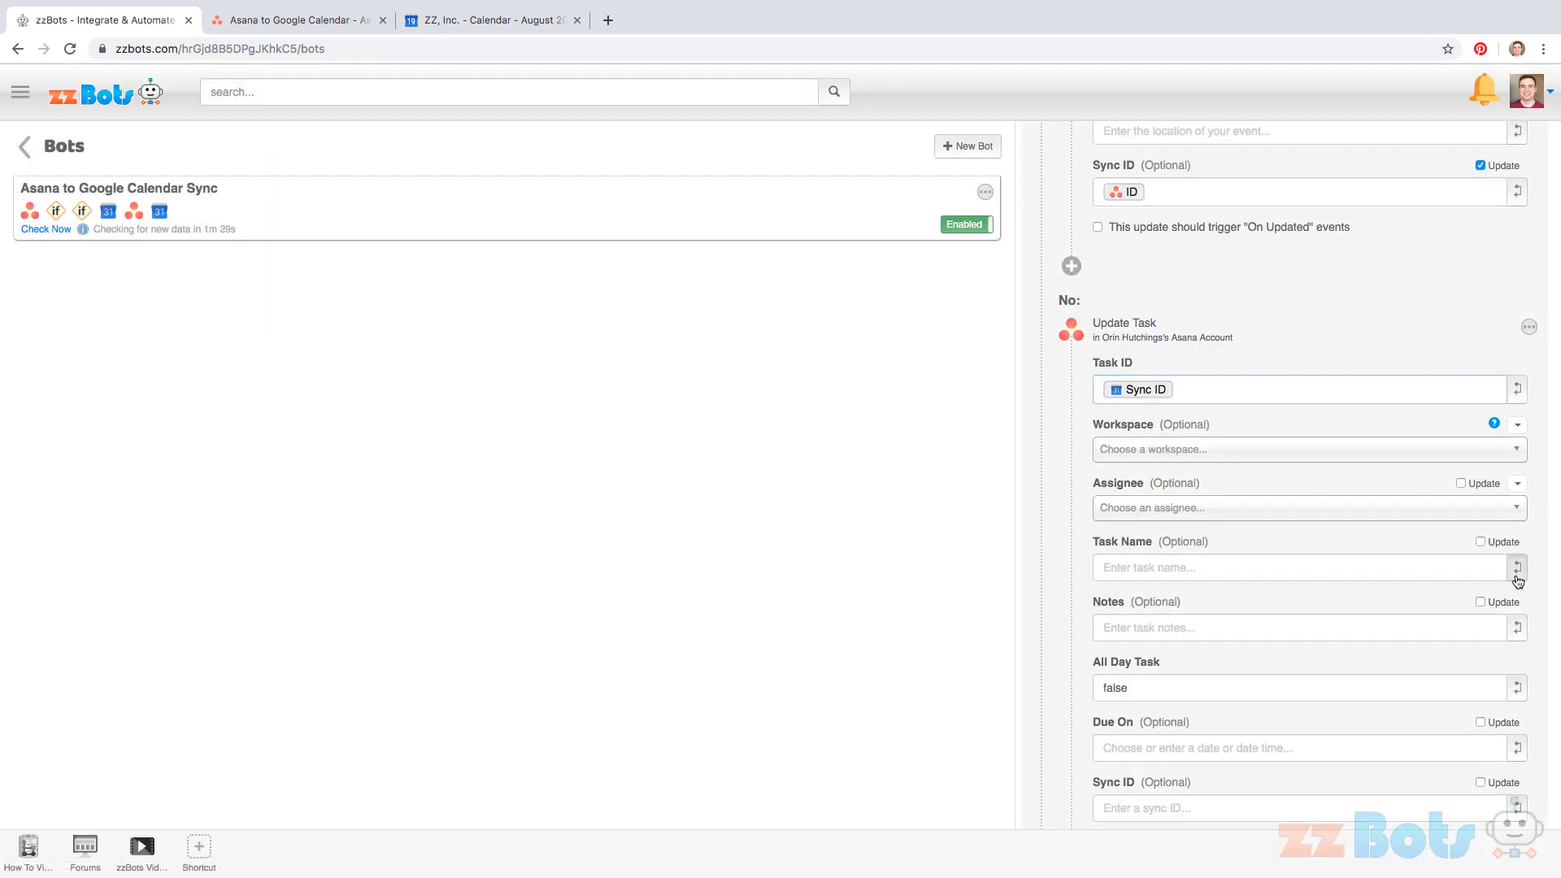
click(1517, 579)
click(582, 200)
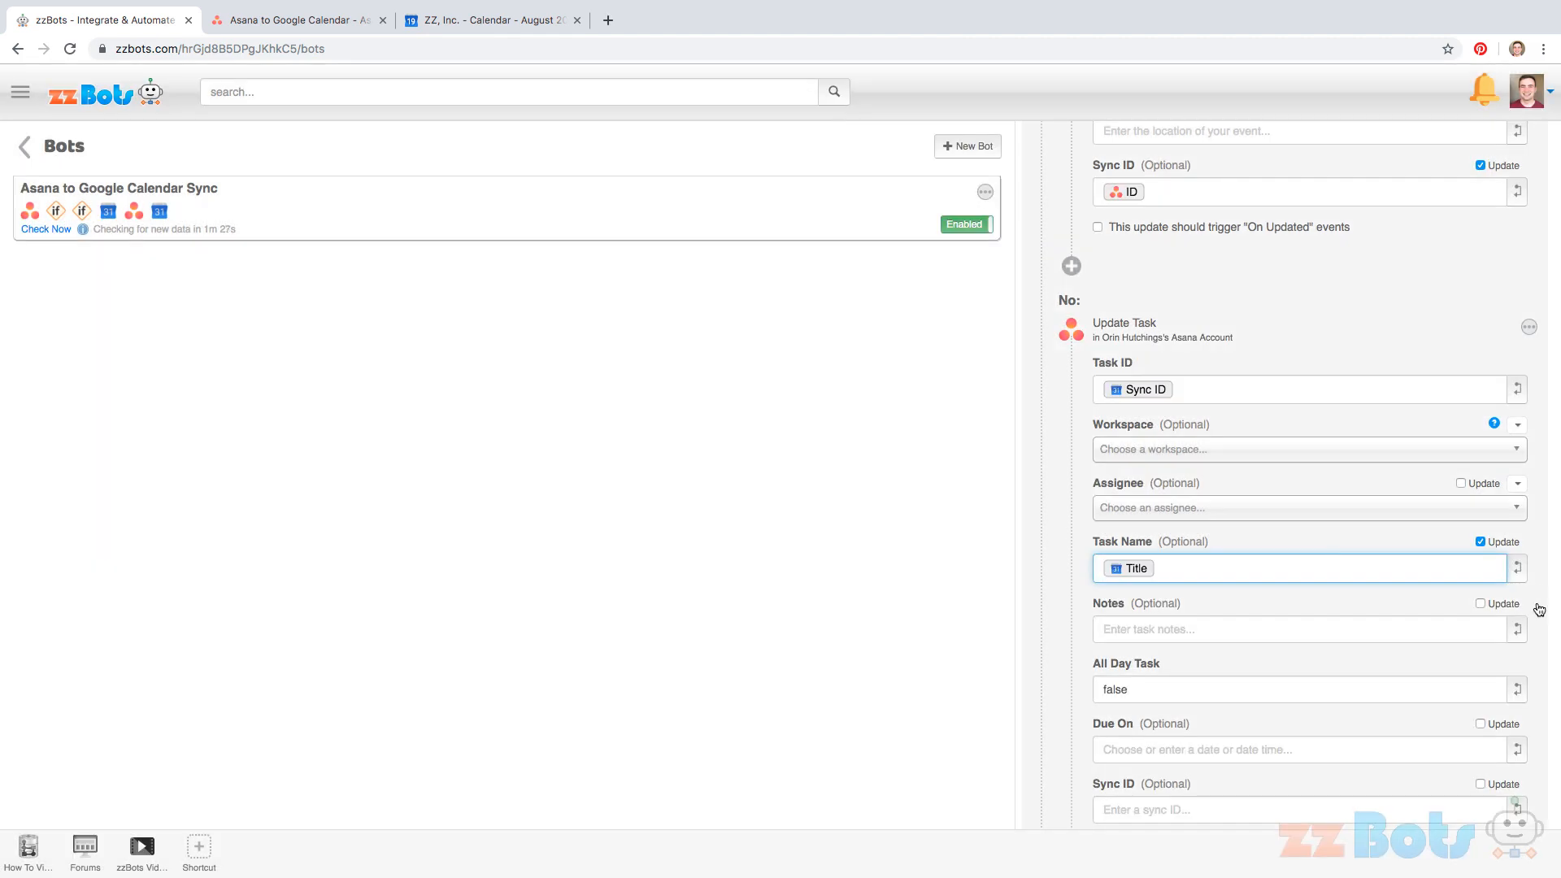
click(1517, 629)
click(595, 222)
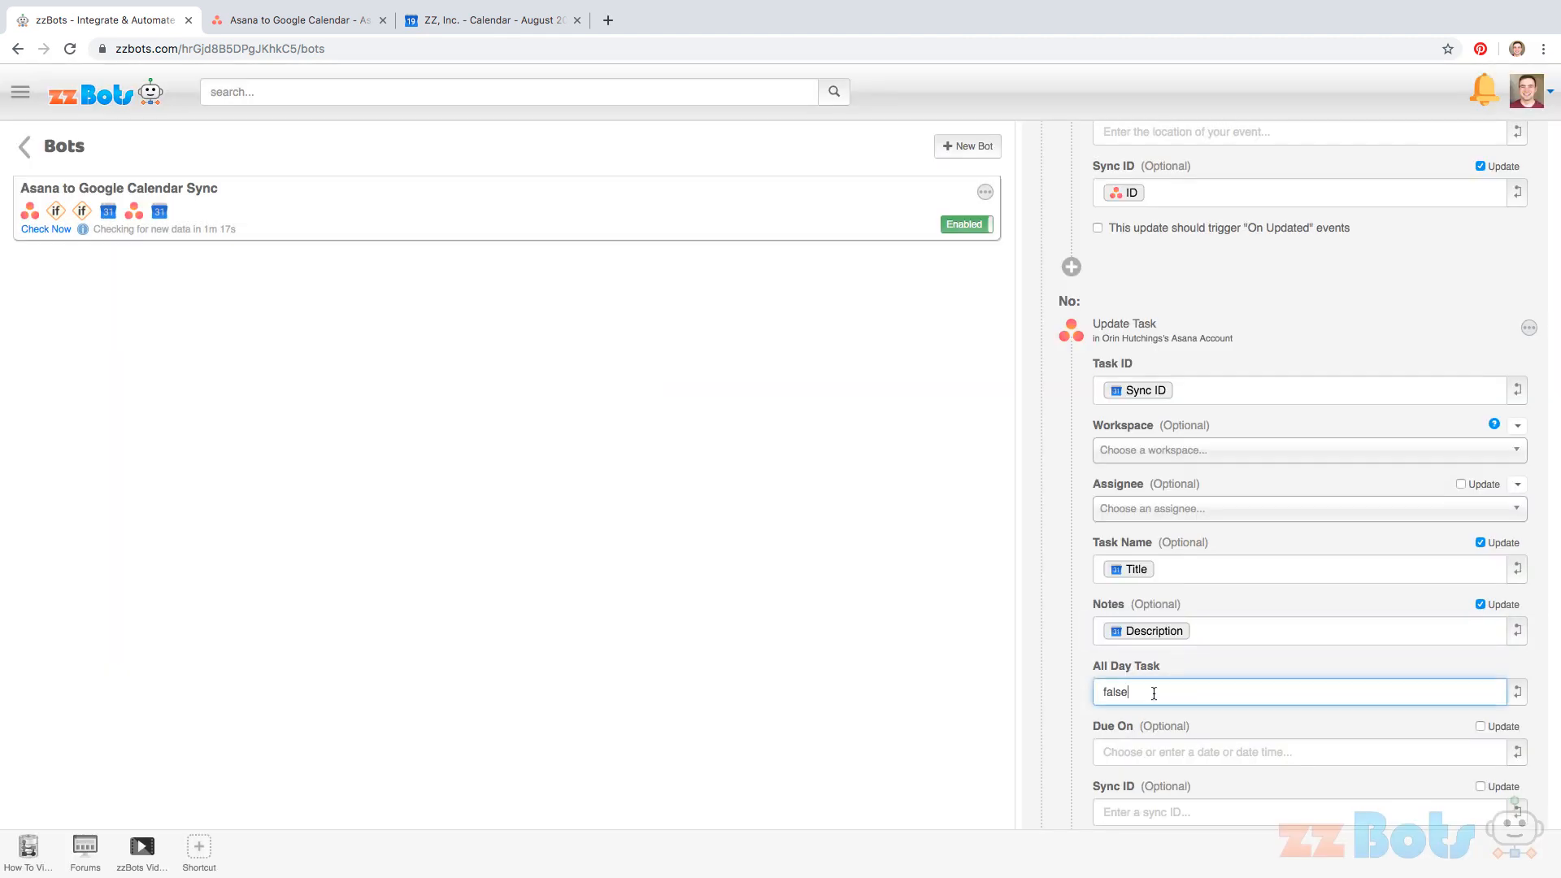
Replace Update Task's All Day Task value with Is All Day Event? and set Due On to Calculated Start Date/Time
double_click(1115, 689)
key(BackSpace)
click(1524, 688)
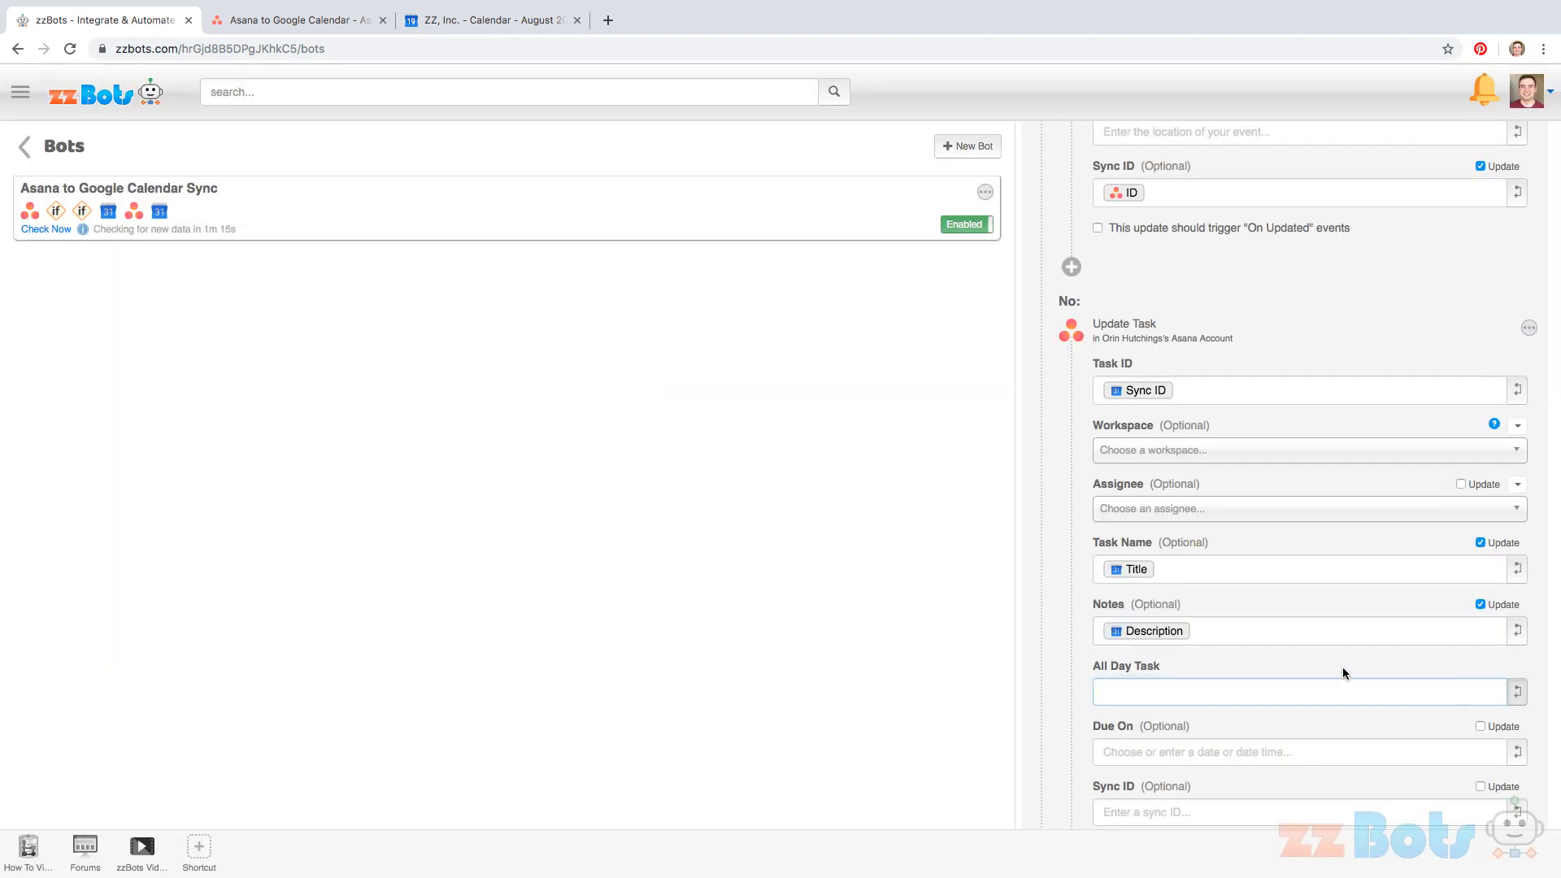
click(625, 379)
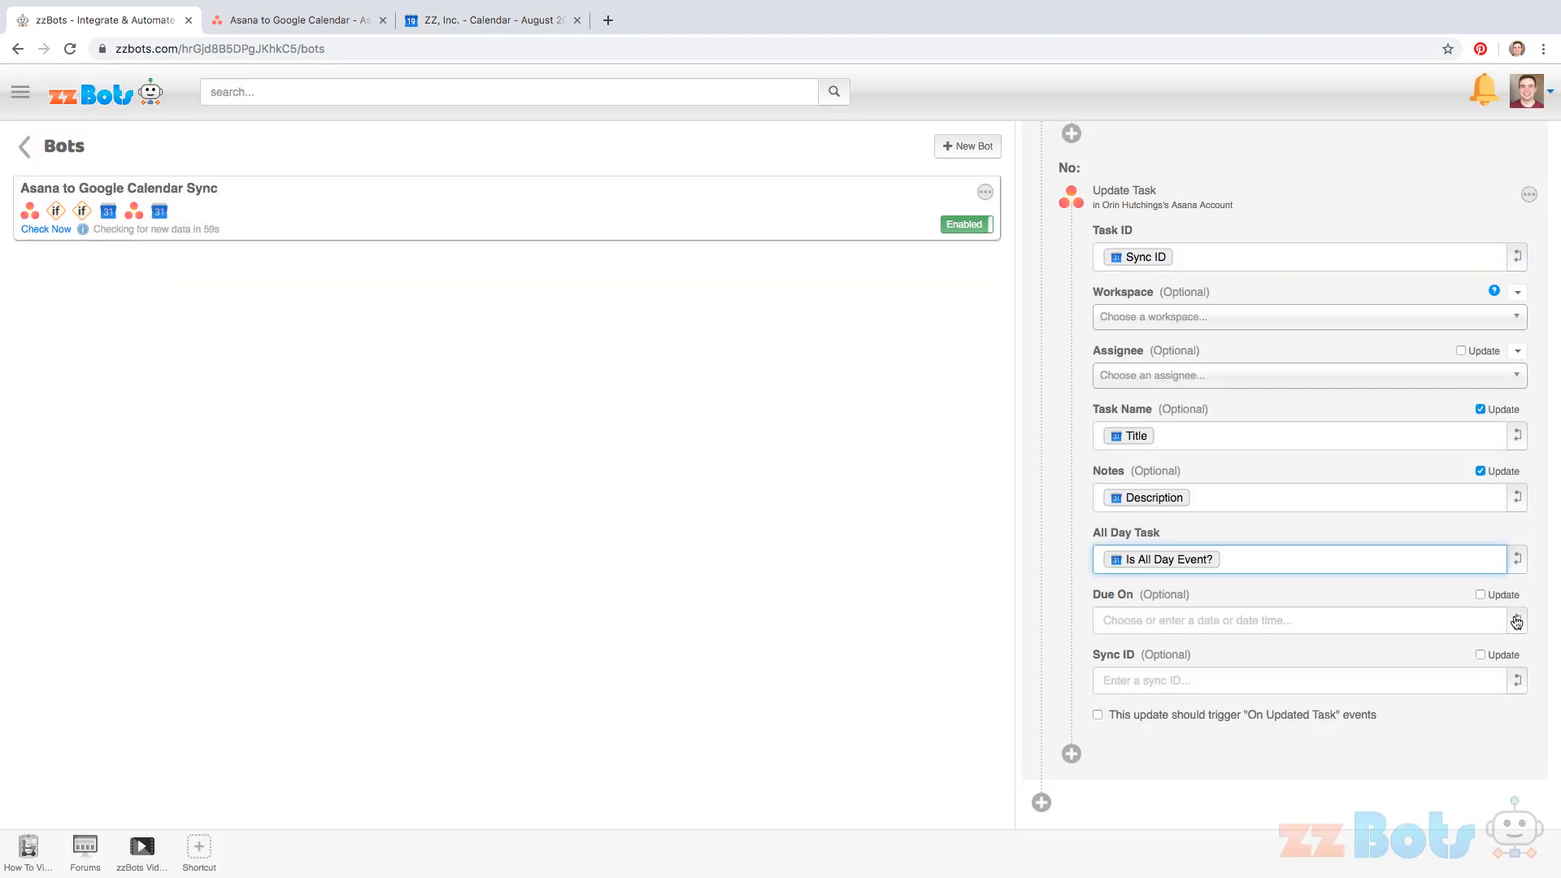
click(1517, 621)
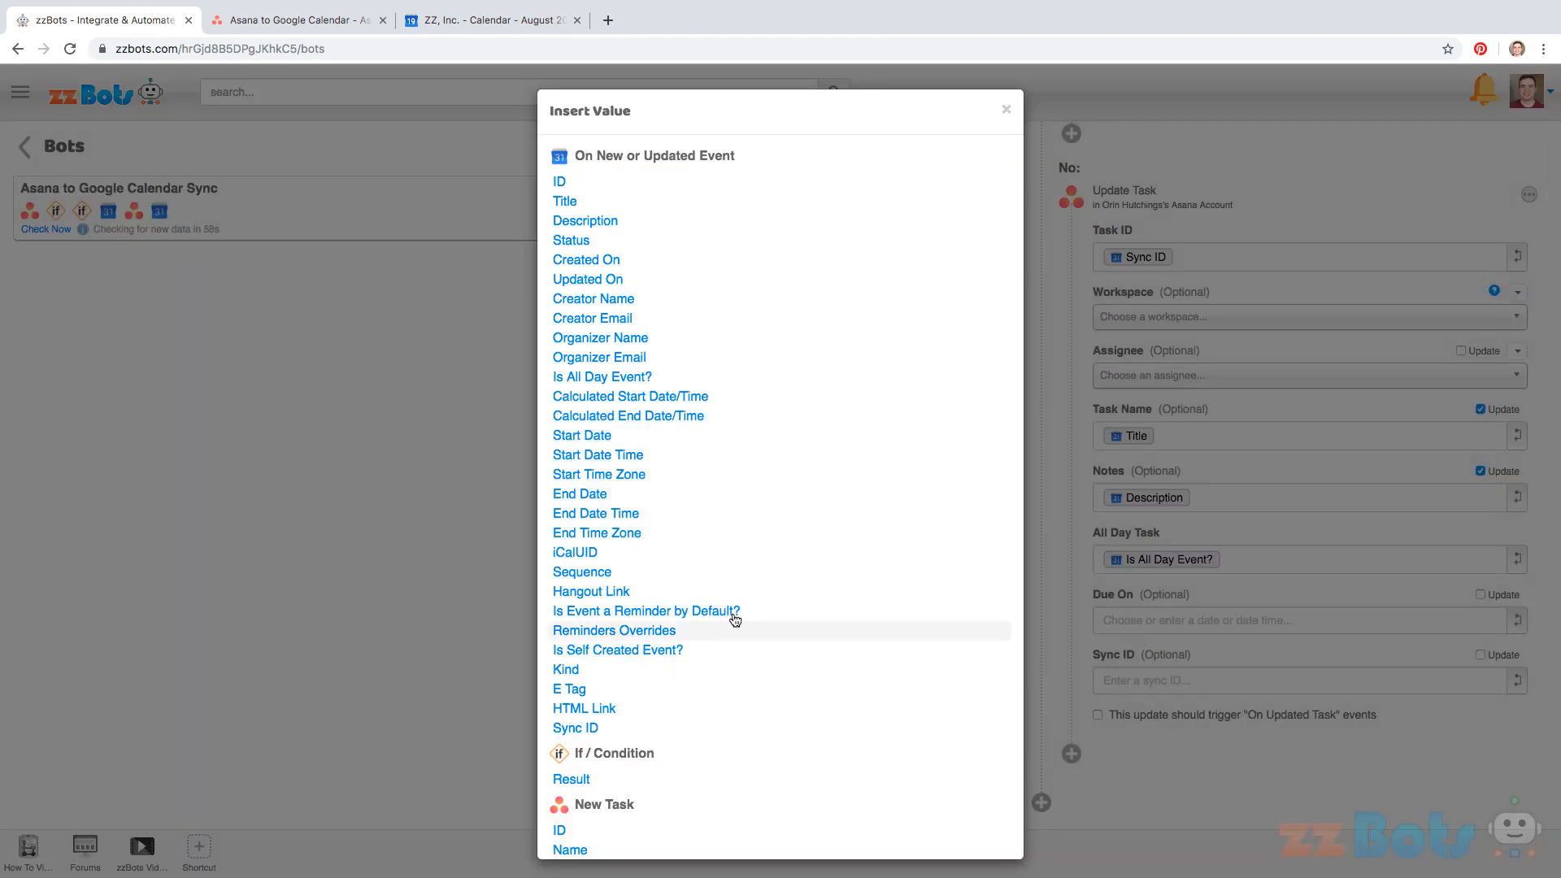
click(626, 396)
Set Update Task's Sync ID to the calendar event's ID and save the bot
click(1384, 691)
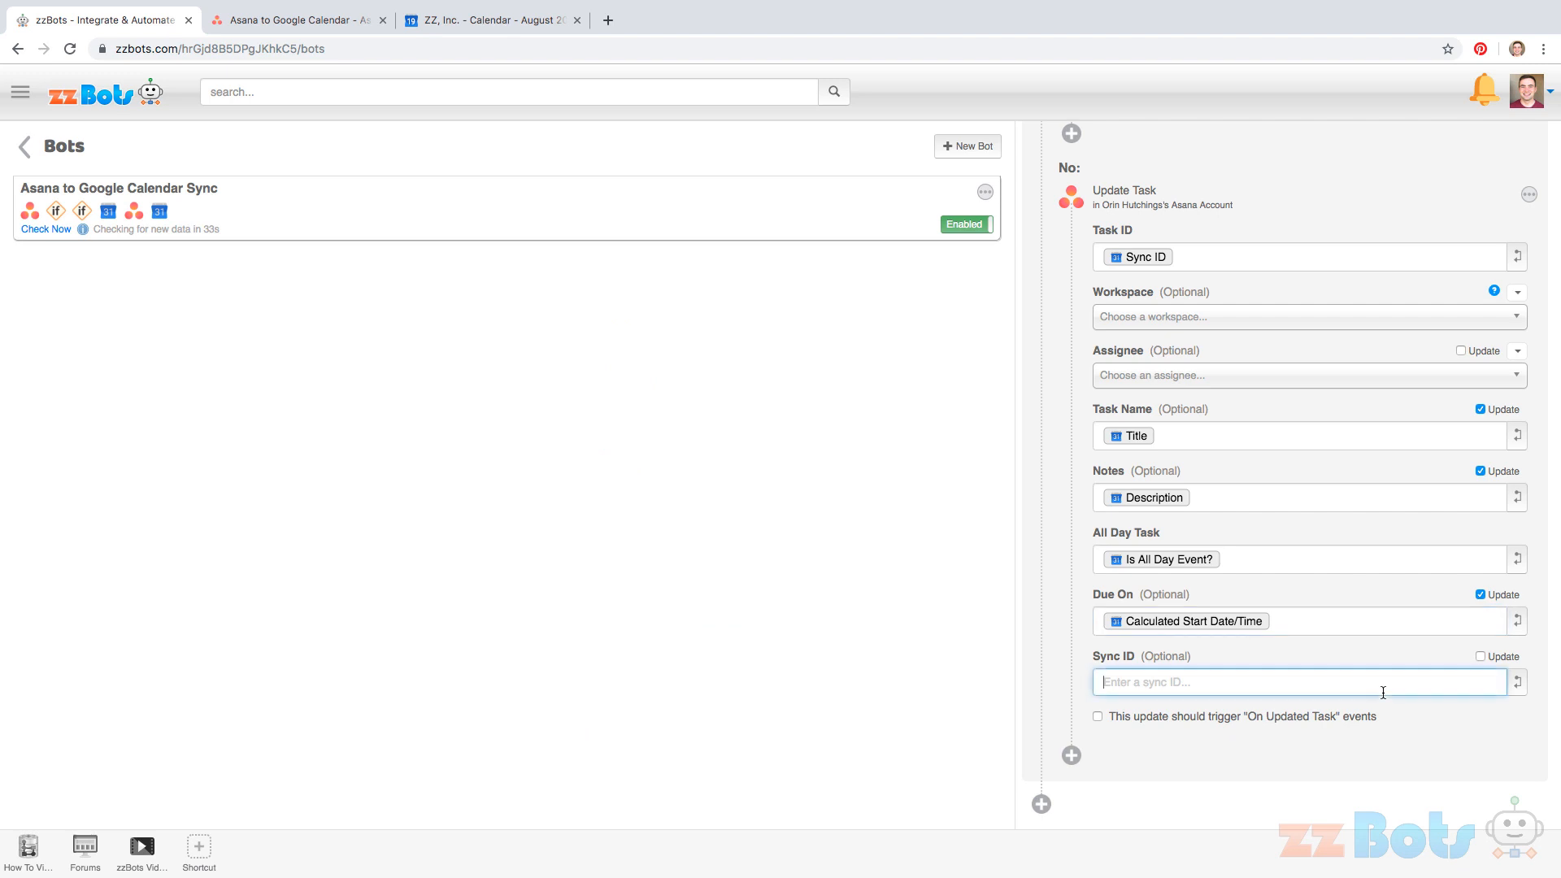
click(1518, 682)
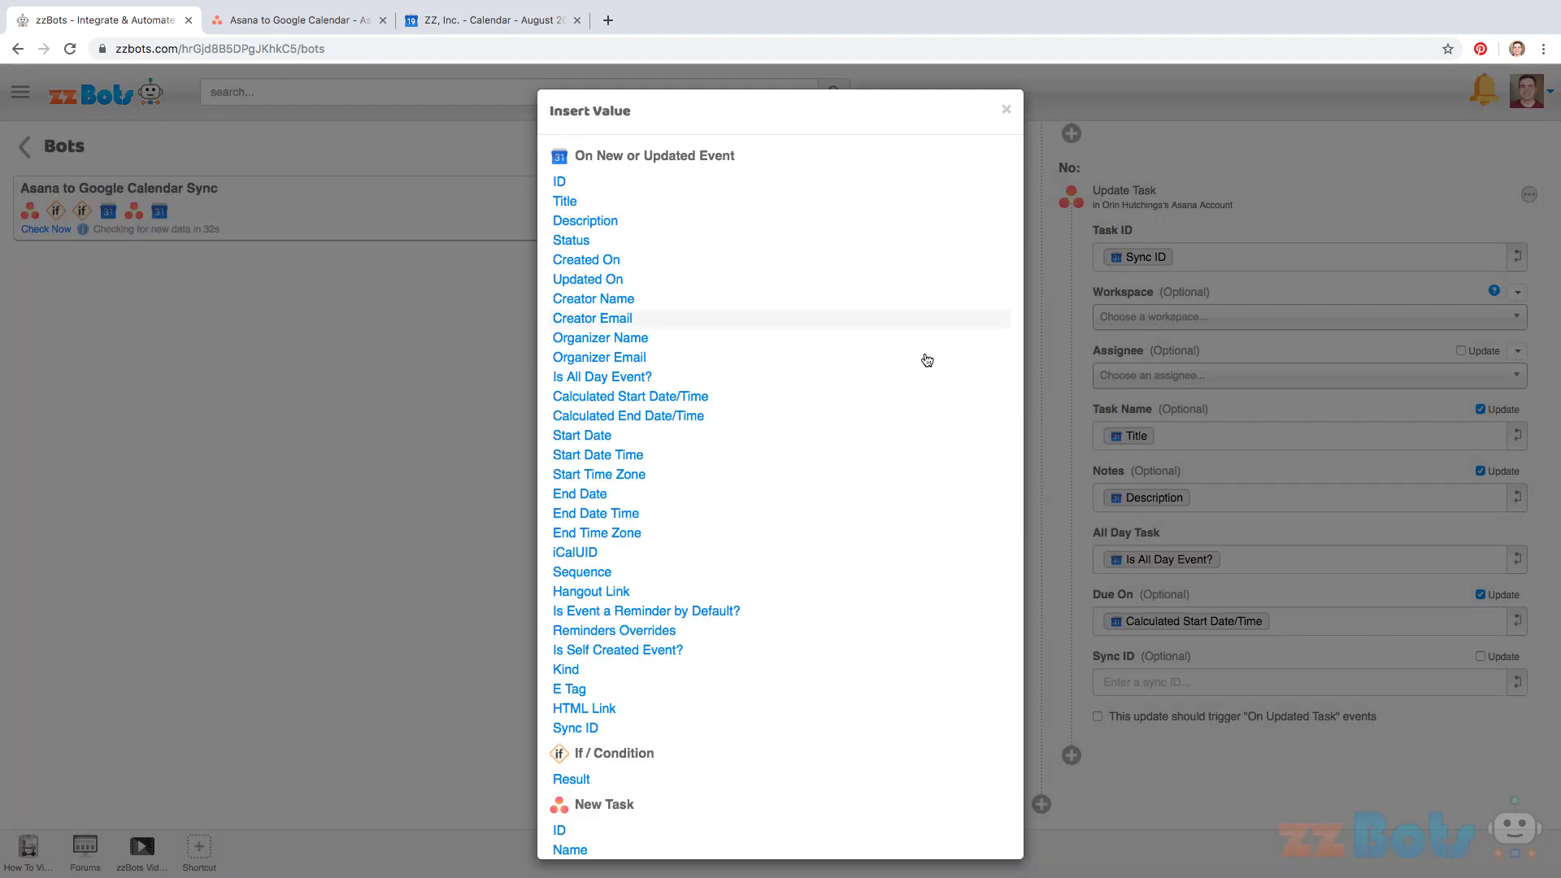
click(603, 182)
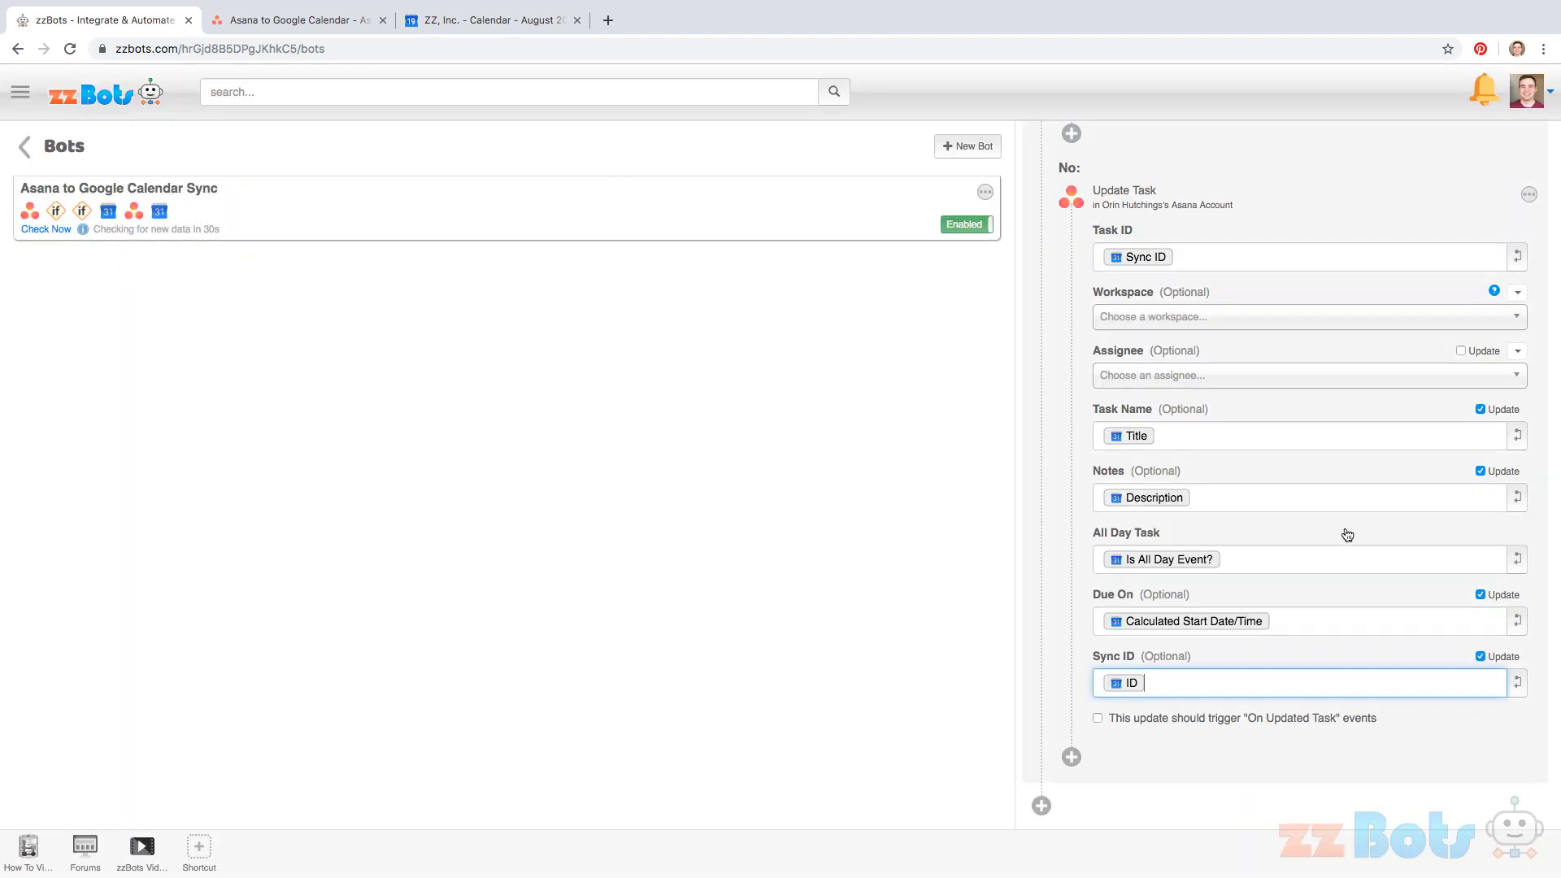
scroll(1348, 534, down, 4)
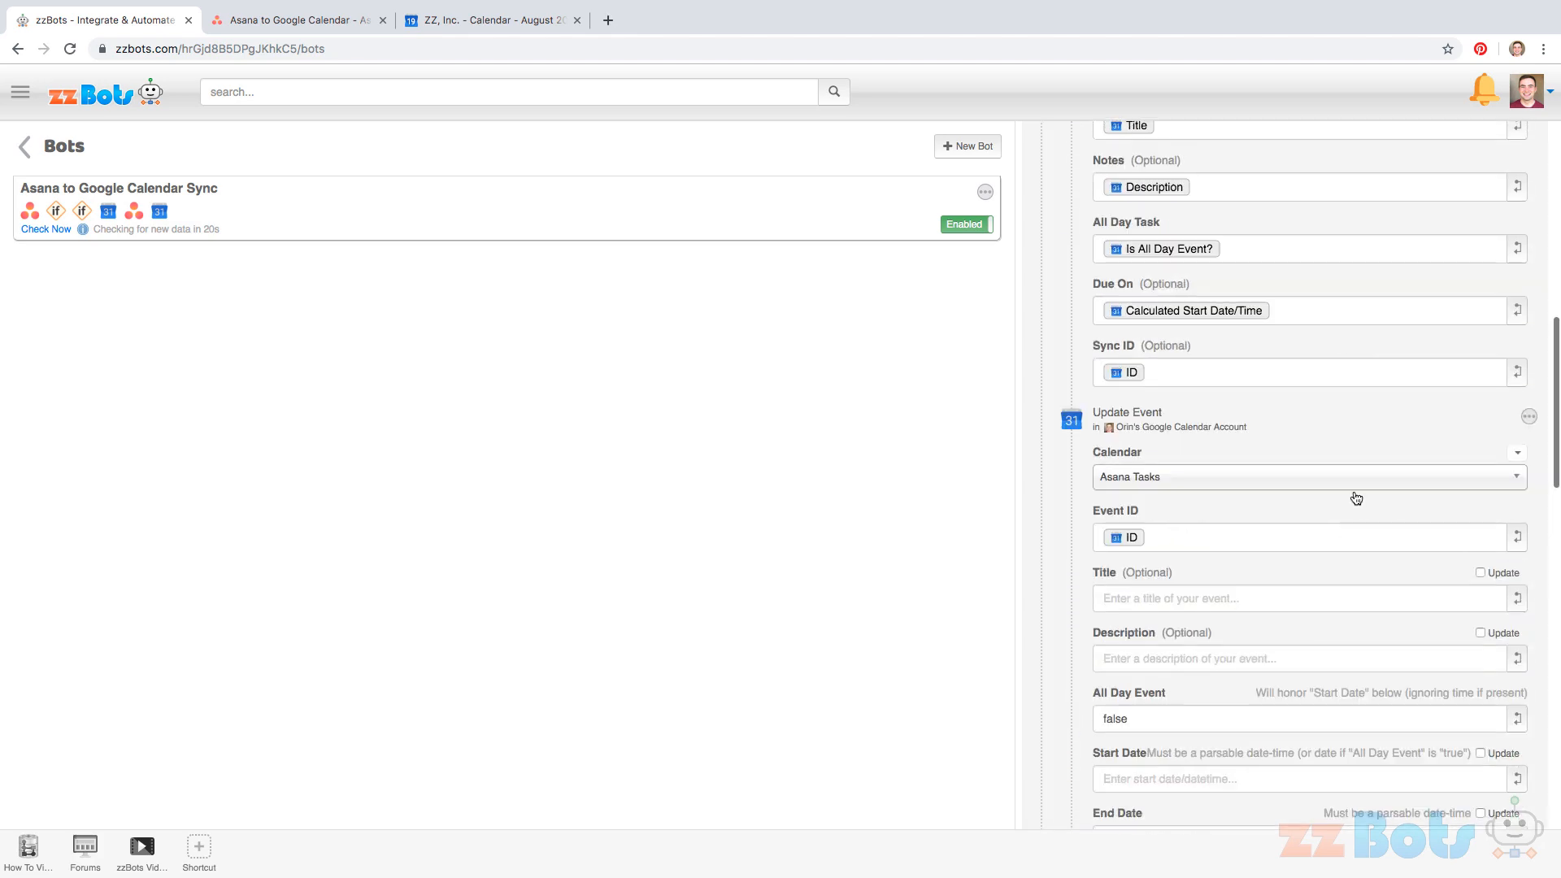
scroll(1356, 499, up, 20)
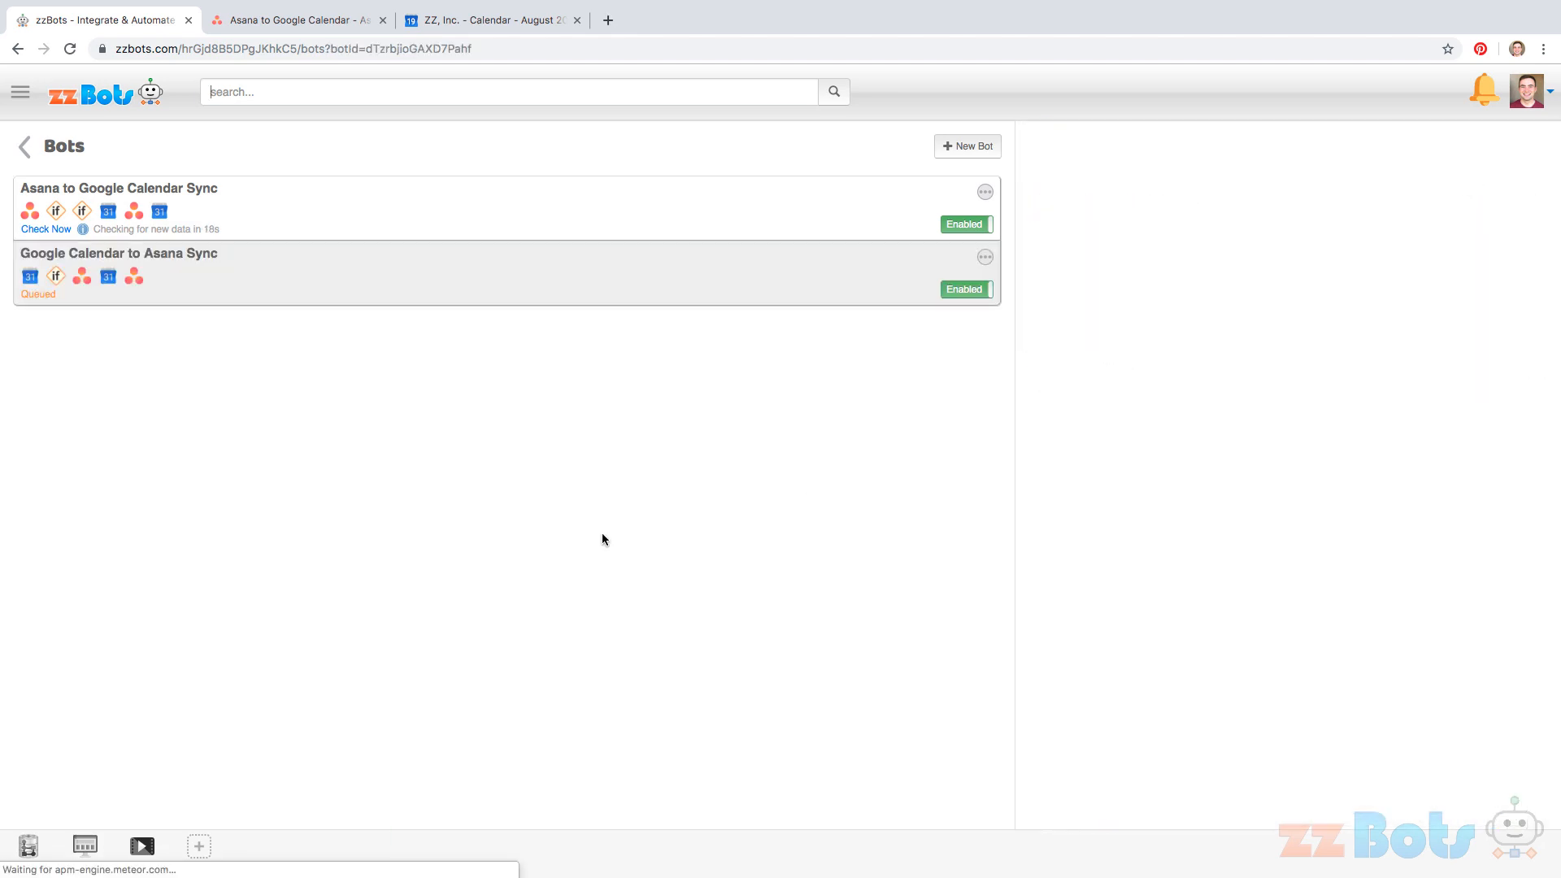